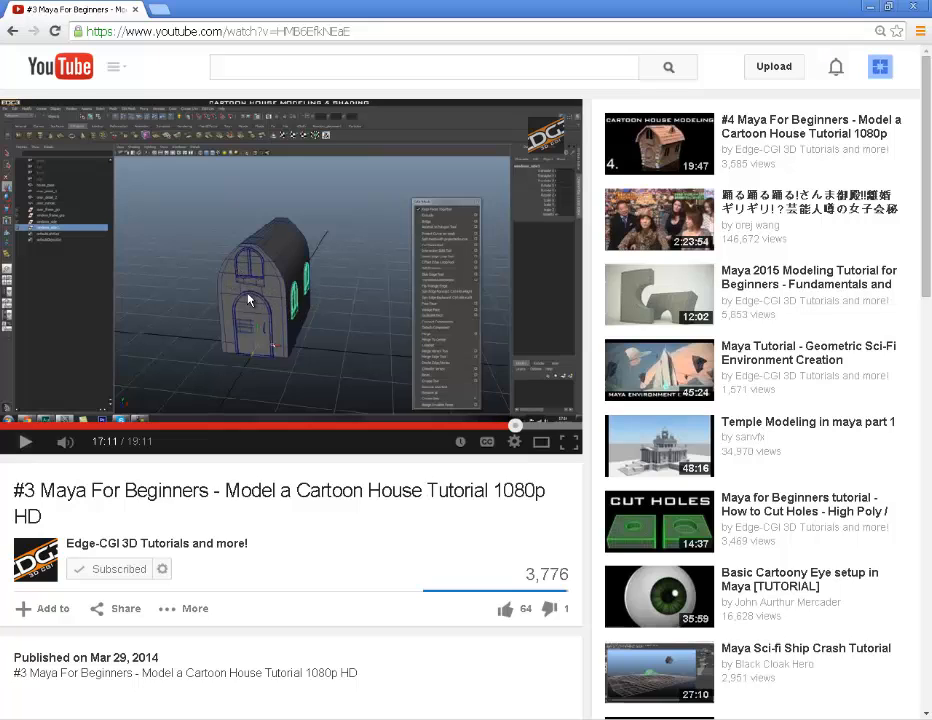
- Switch to Maya and draw a narrow polygon plane on the grid in front of the house door
left_click(873, 8)
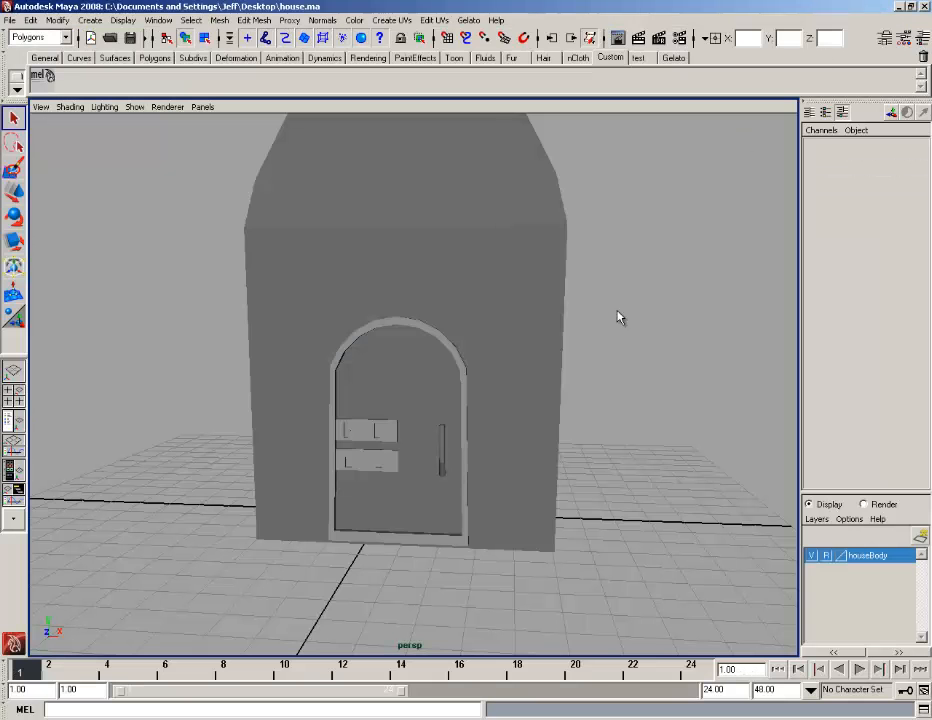
left_click_drag(581, 397, 543, 393, "alt")
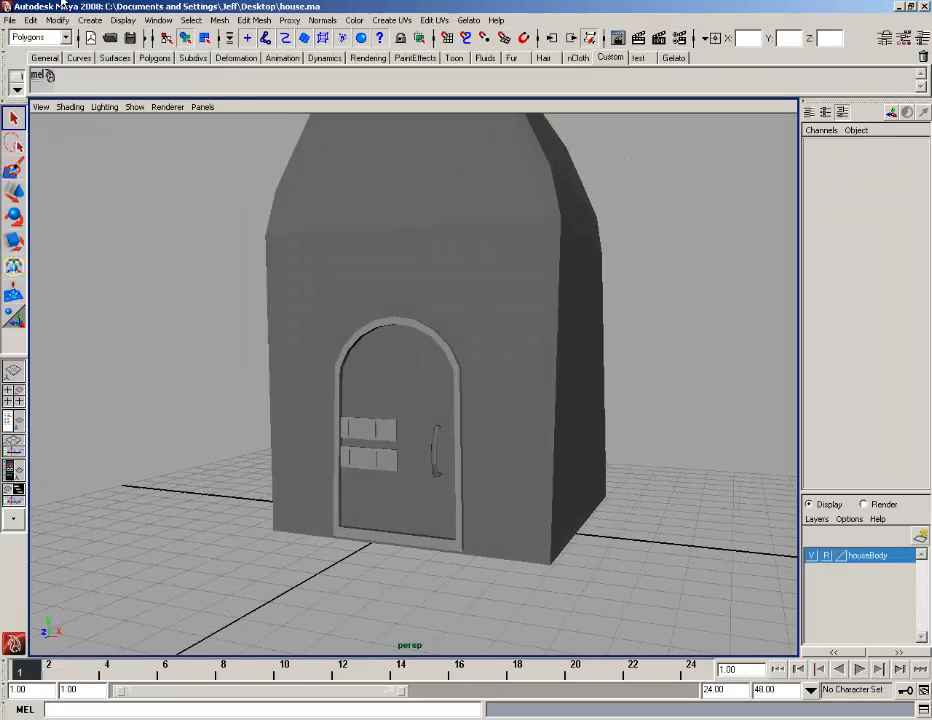
left_click(89, 20)
mouse_move(100, 53)
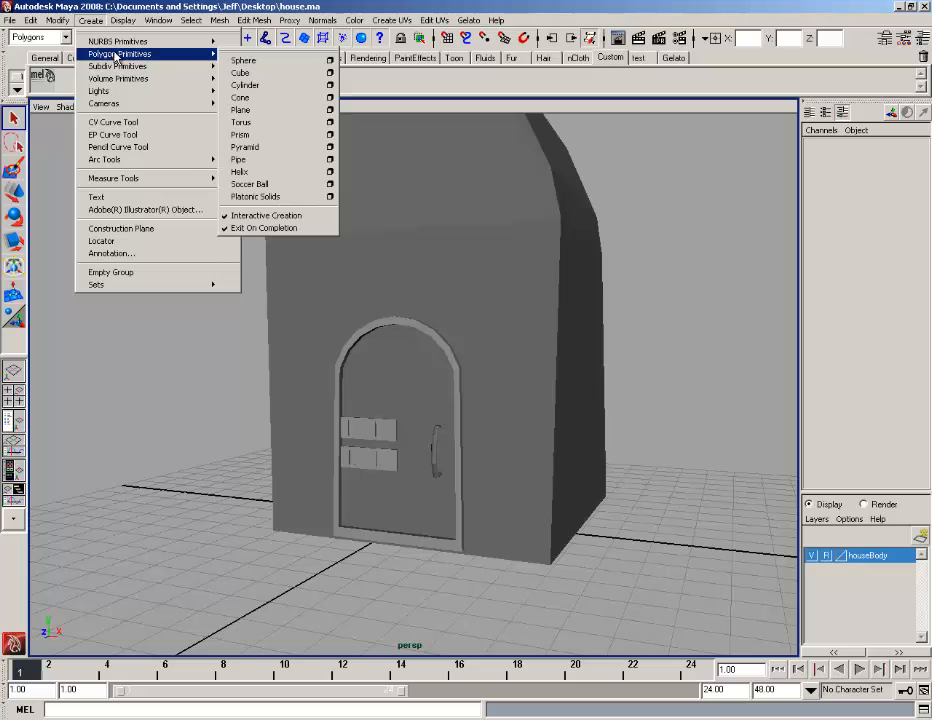
left_click(260, 110)
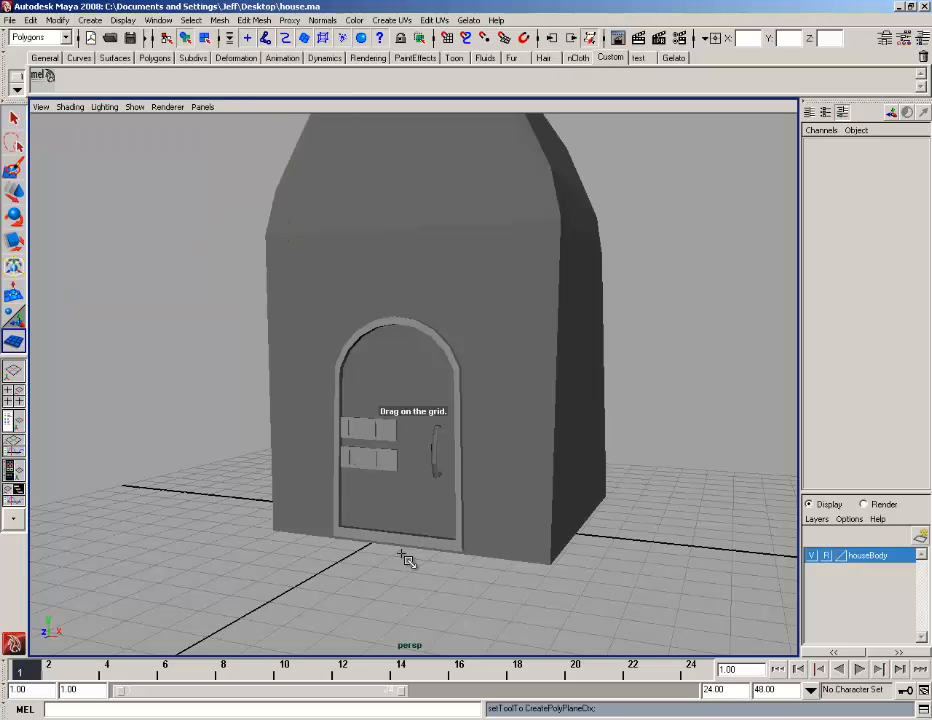
left_click_drag(407, 559, 474, 571, "alt")
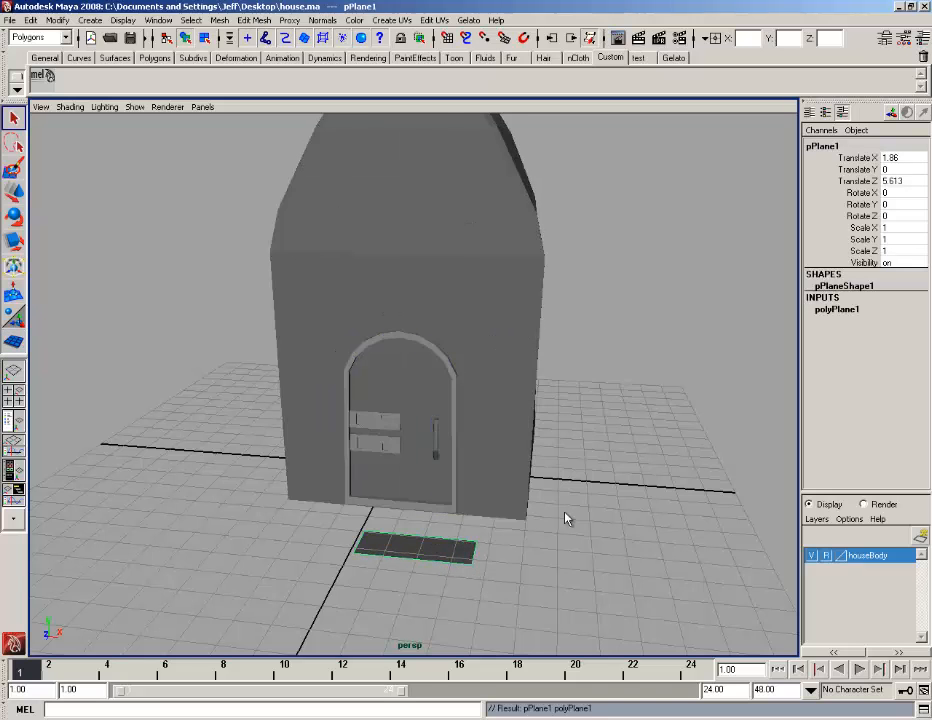
- Stand the new plane upright by setting its X rotation to 90
left_click(14, 218)
left_click_drag(433, 443, 370, 448, "alt")
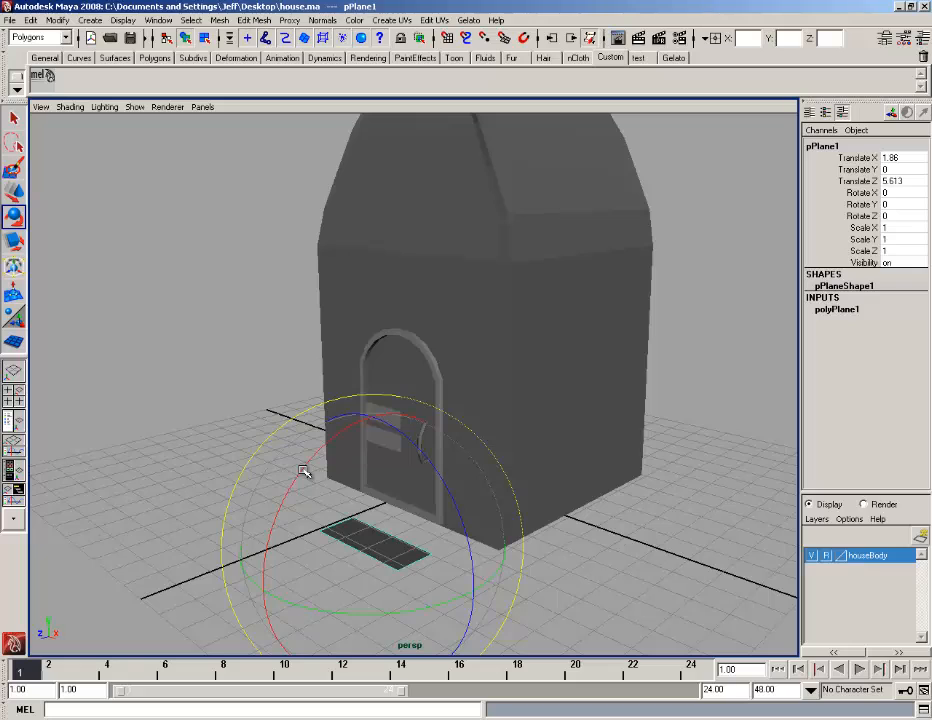
left_click(305, 472)
left_click_drag(305, 472, 302, 466)
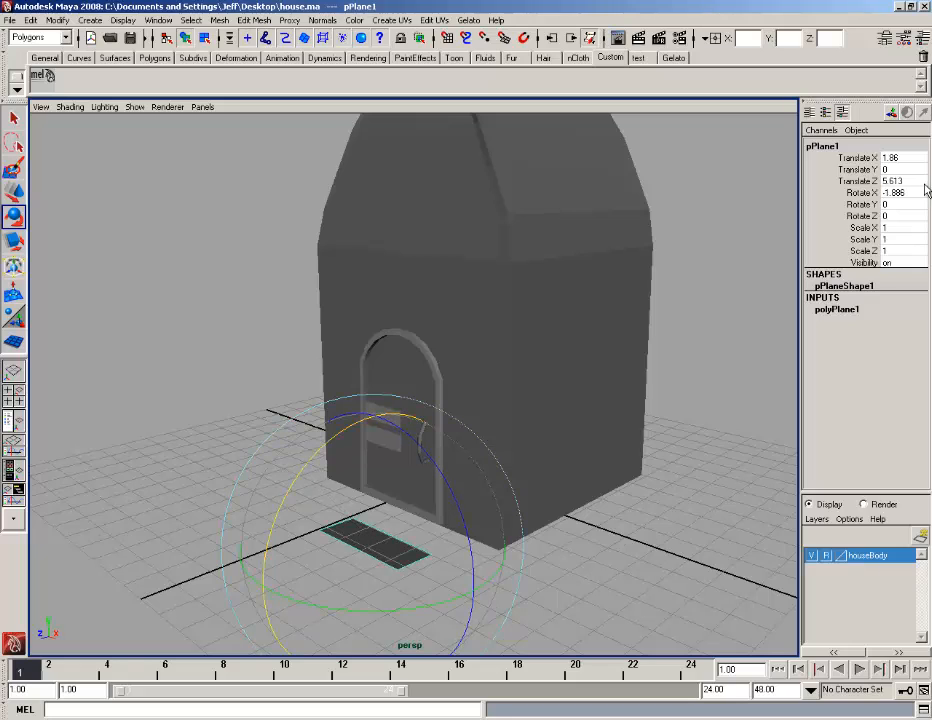
double_click(916, 191)
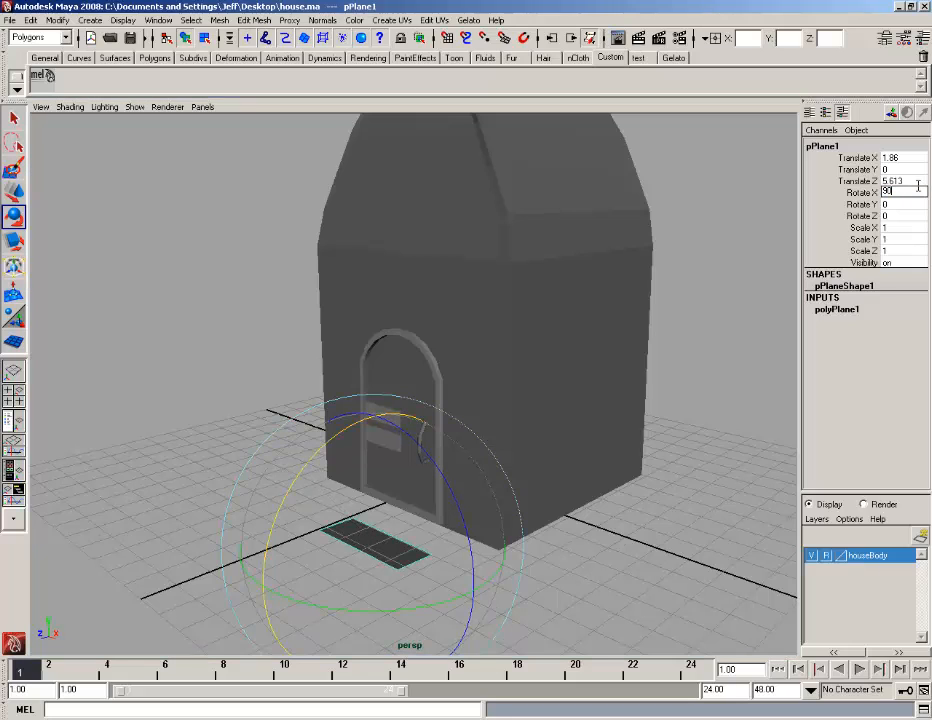
key("Return")
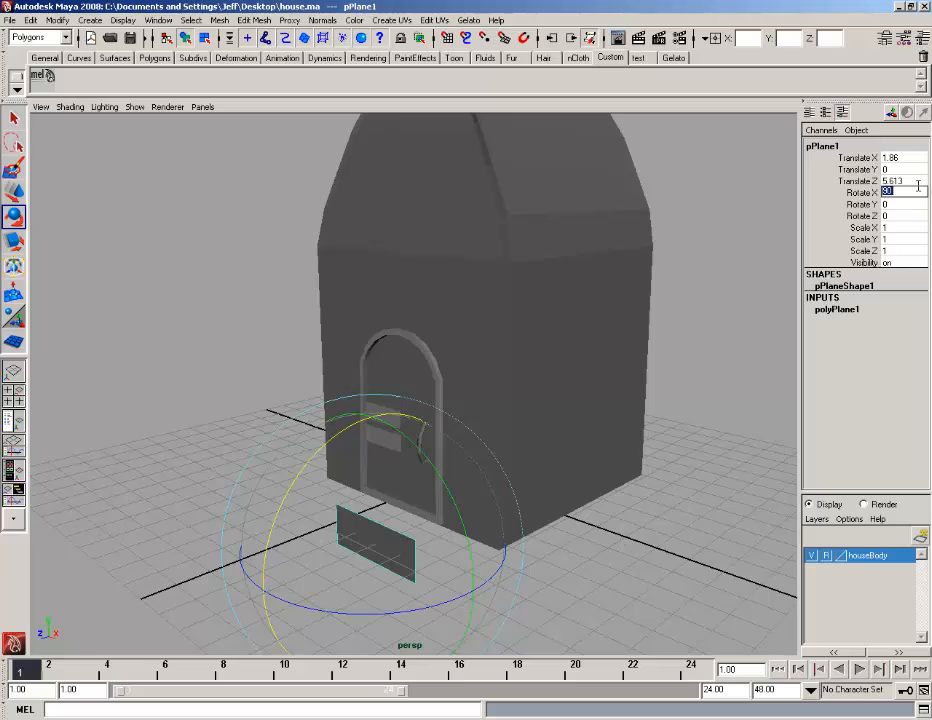
- Move the upright plane back along Z to about 3.76, close to the door
left_click(24, 195)
left_click_drag(309, 569, 364, 546)
right_click_drag(364, 546, 404, 531, "alt")
middle_click_drag(404, 531, 354, 351, "alt")
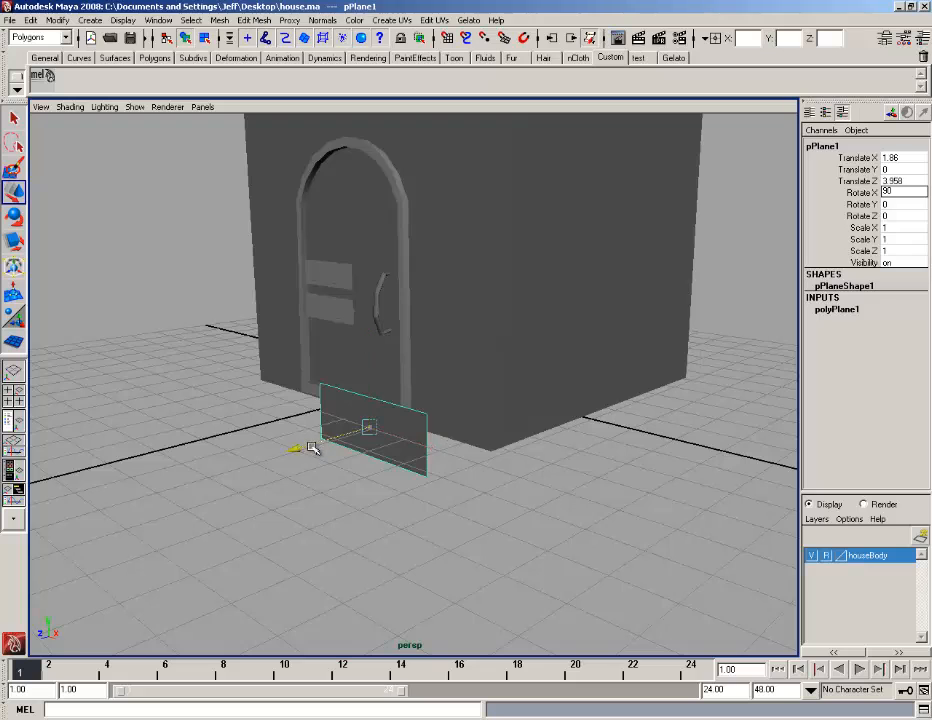
mouse_move(308, 445)
left_mouse_down()
mouse_move(333, 437)
mouse_move(309, 439)
left_mouse_up()
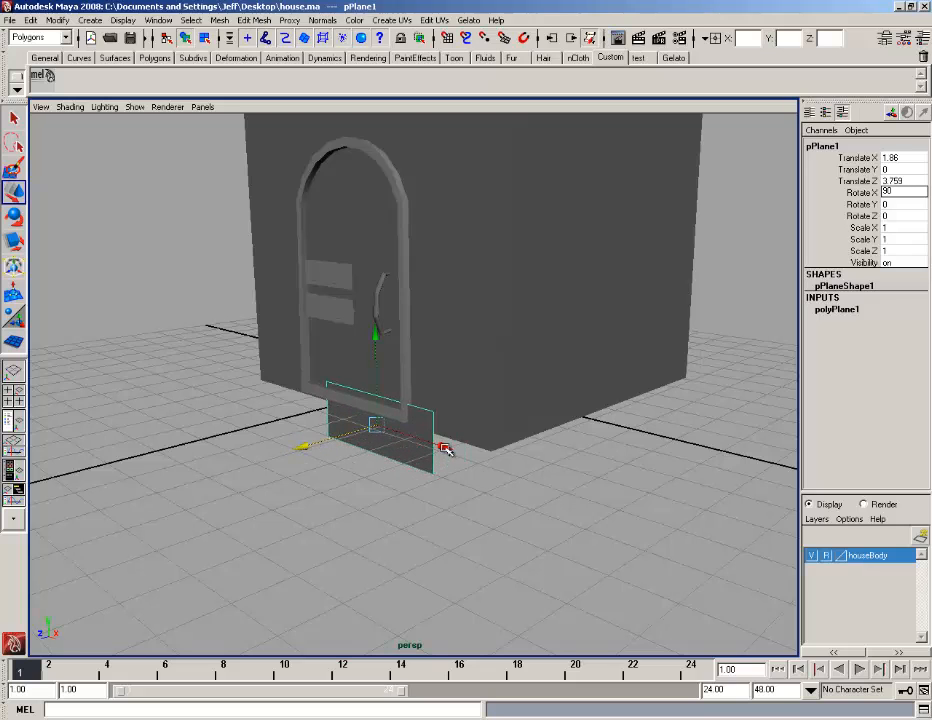
- Position the plane inside the lower part of the door frame, centred at about 0.97 in X and 3.64 in Z
left_click_drag(445, 450, 465, 448)
key("space")
key("space")
left_click_drag(353, 446, 354, 390)
key("space")
left_click_drag(431, 398, 431, 375)
left_click_drag(418, 468, 250, 400, "alt")
left_click(377, 421)
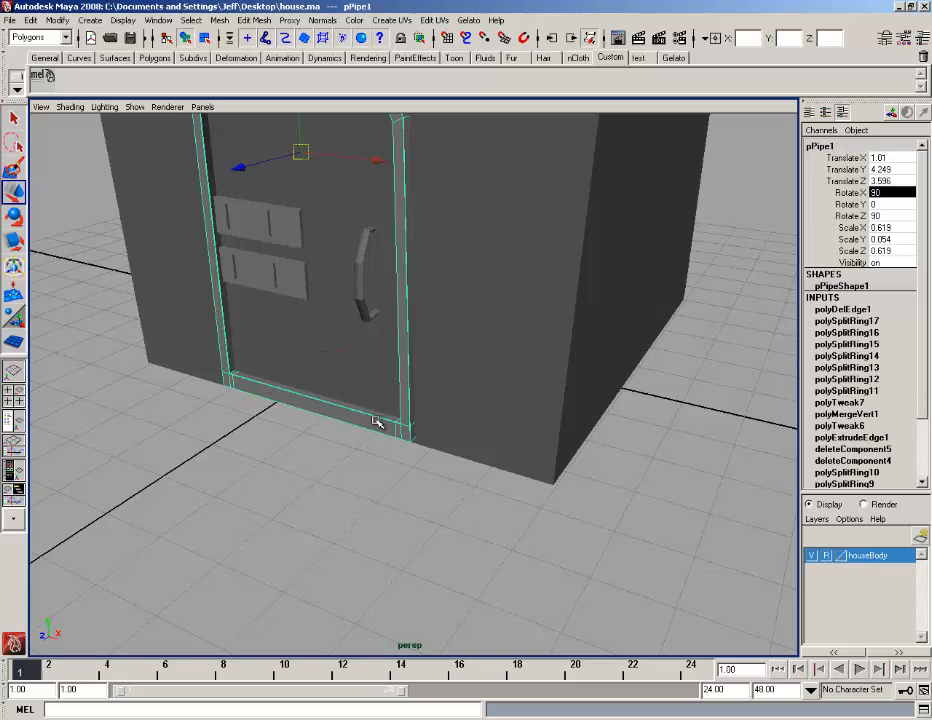
left_click(343, 408)
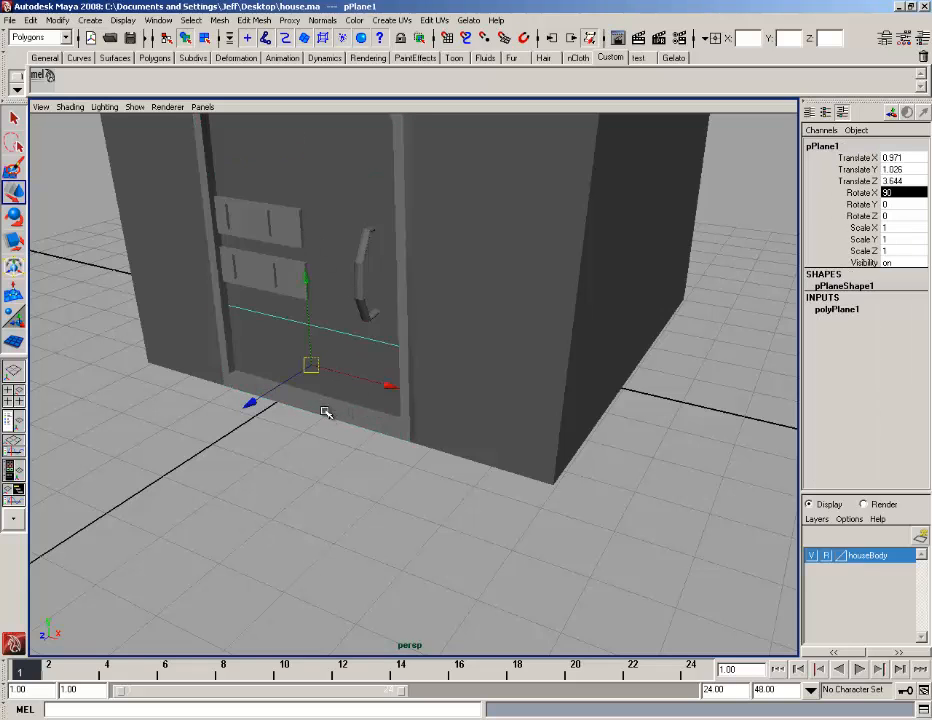
- Extrude the plane's upper edge upward by about 2.25 along the door
left_click_drag(326, 412, 355, 415, "alt")
right_click_drag(357, 413, 356, 385)
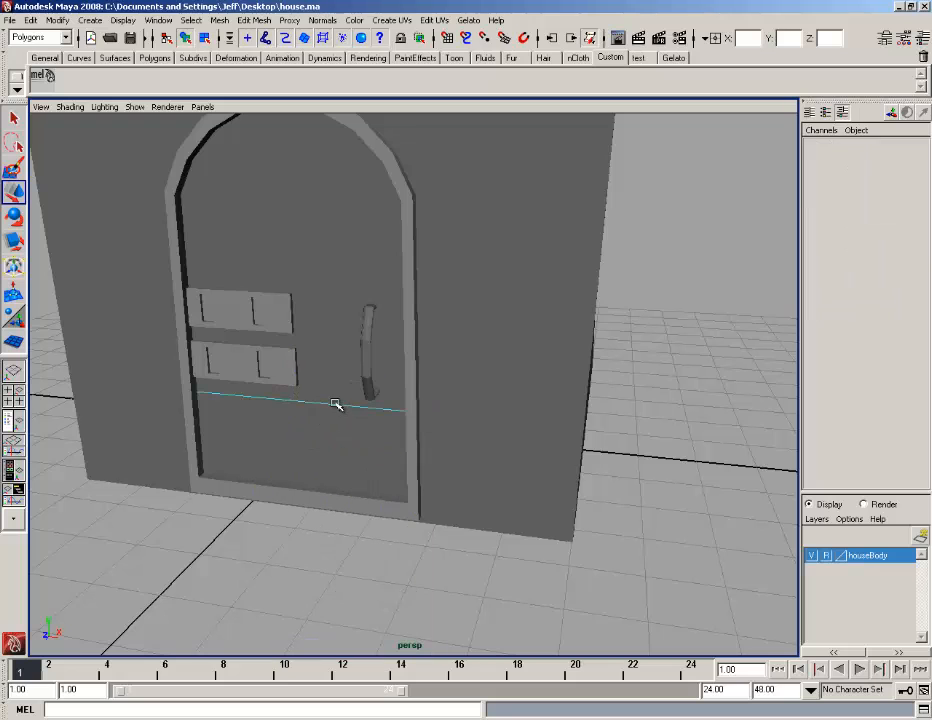
left_click(335, 404)
left_click(255, 20)
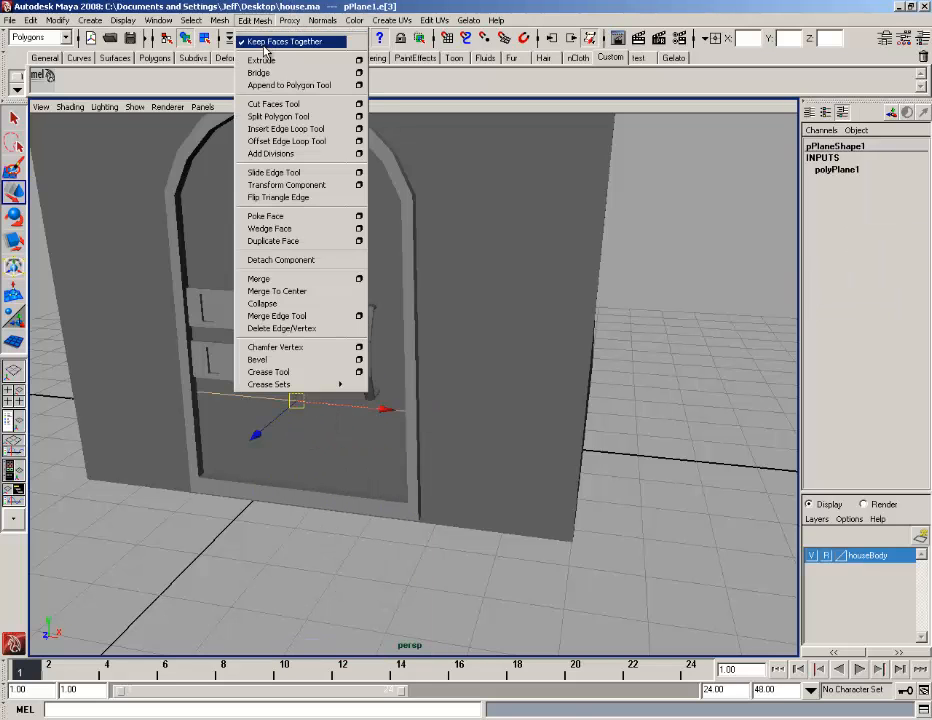
left_click(250, 56)
left_click_drag(338, 252, 300, 141, "alt")
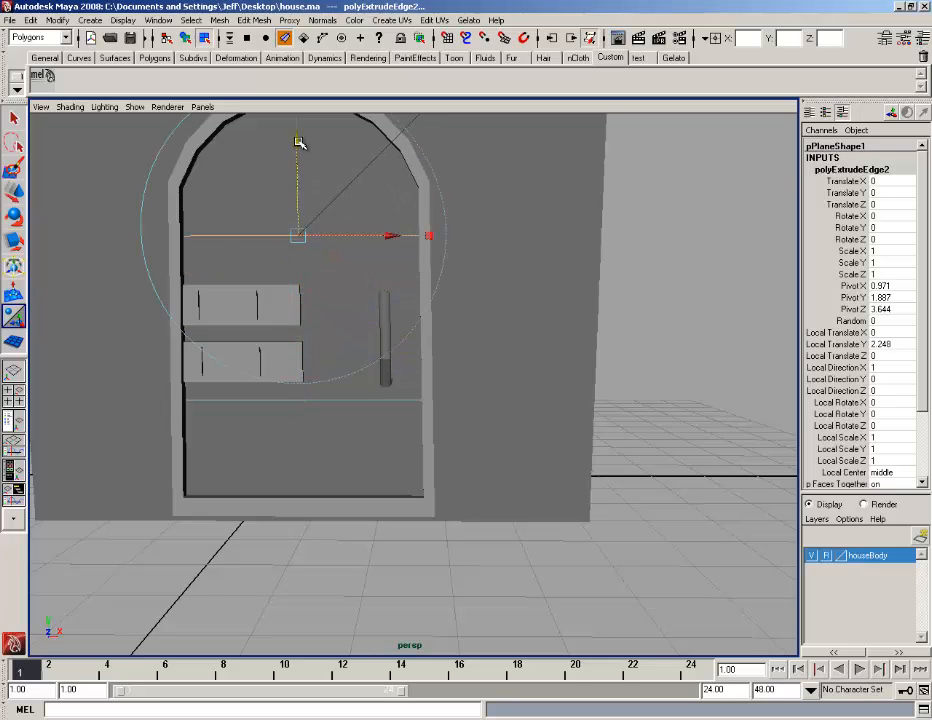
- Extrude the plane's top edge again, raise it into the door arch and scale it narrower
middle_click_drag(300, 141, 310, 292, "alt")
key("g")
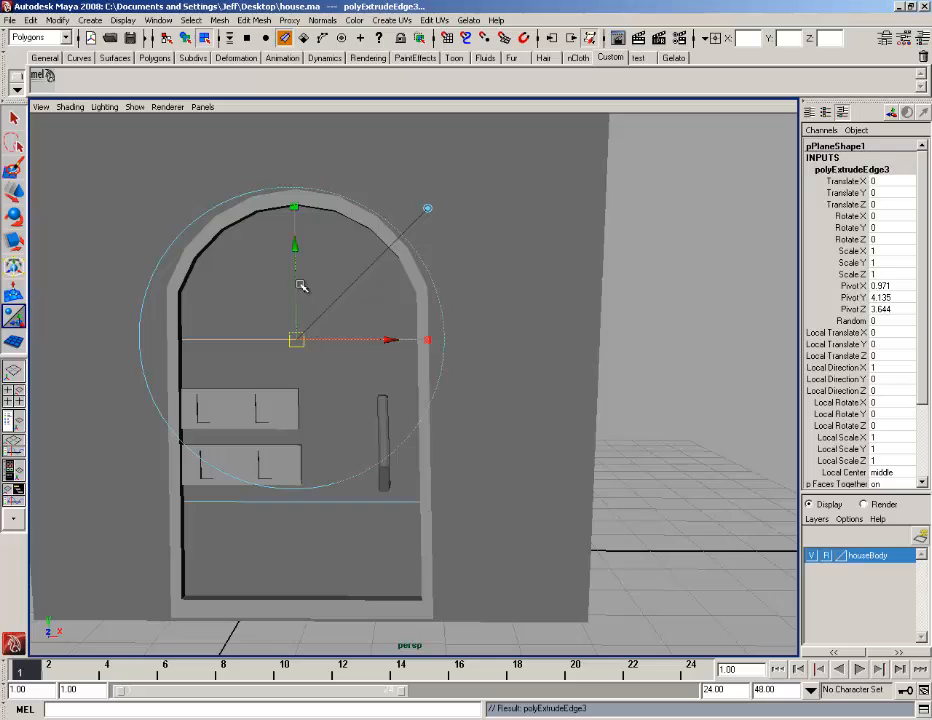
left_click(255, 20)
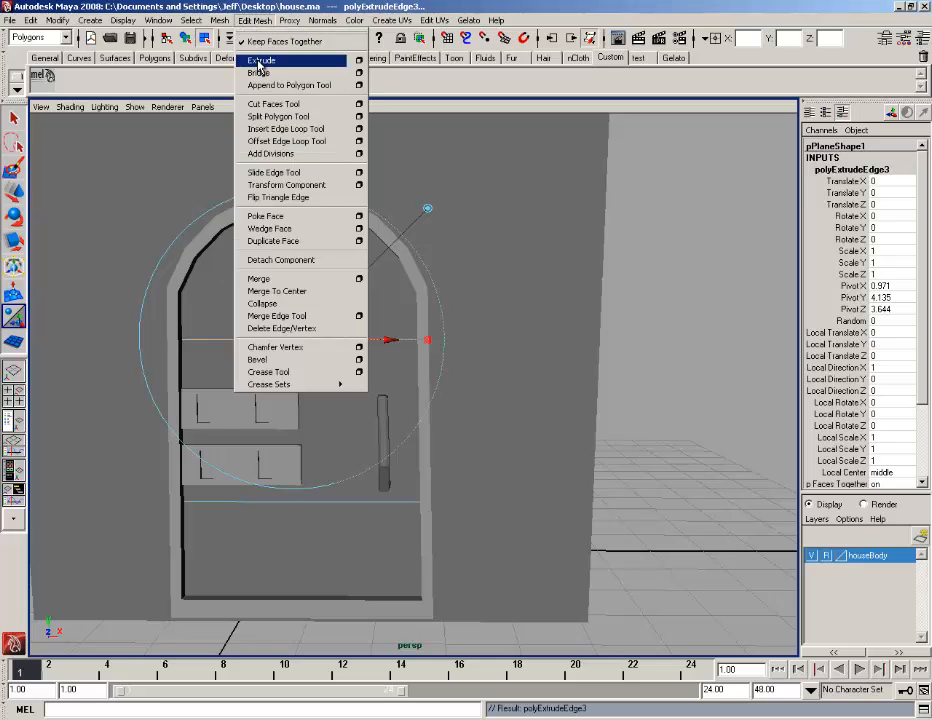
left_click(258, 57)
left_click(16, 194)
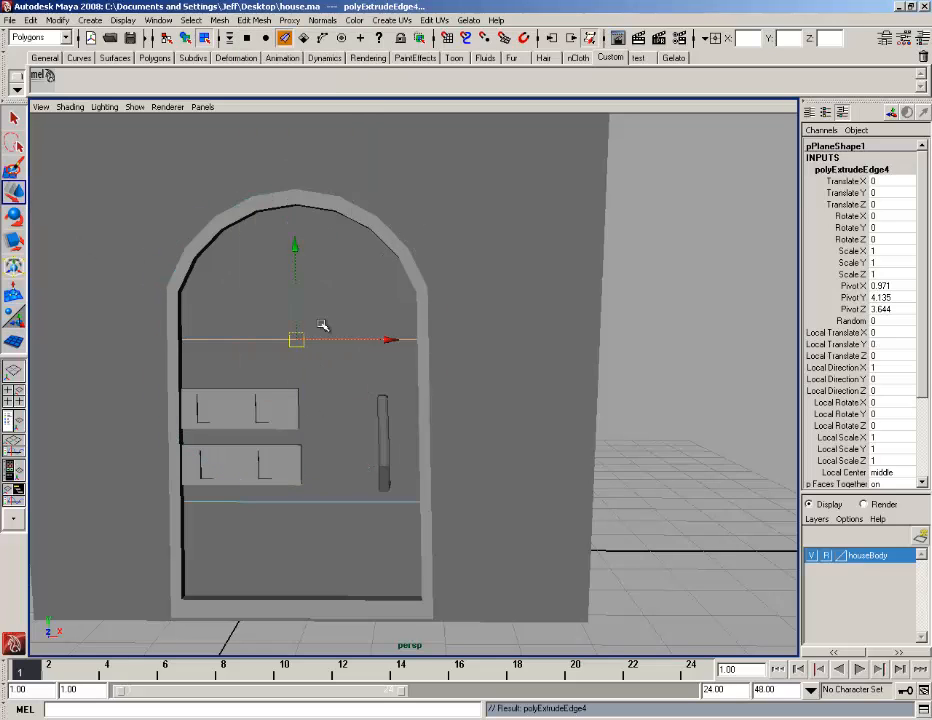
left_click_drag(298, 248, 296, 153)
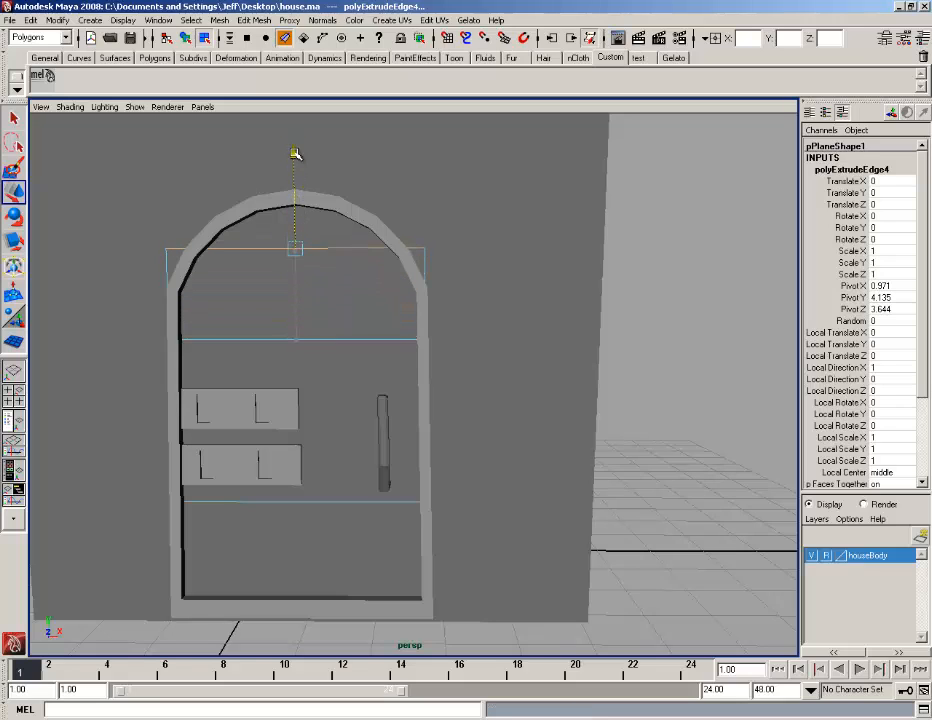
left_click(16, 237)
left_click_drag(168, 248, 176, 248)
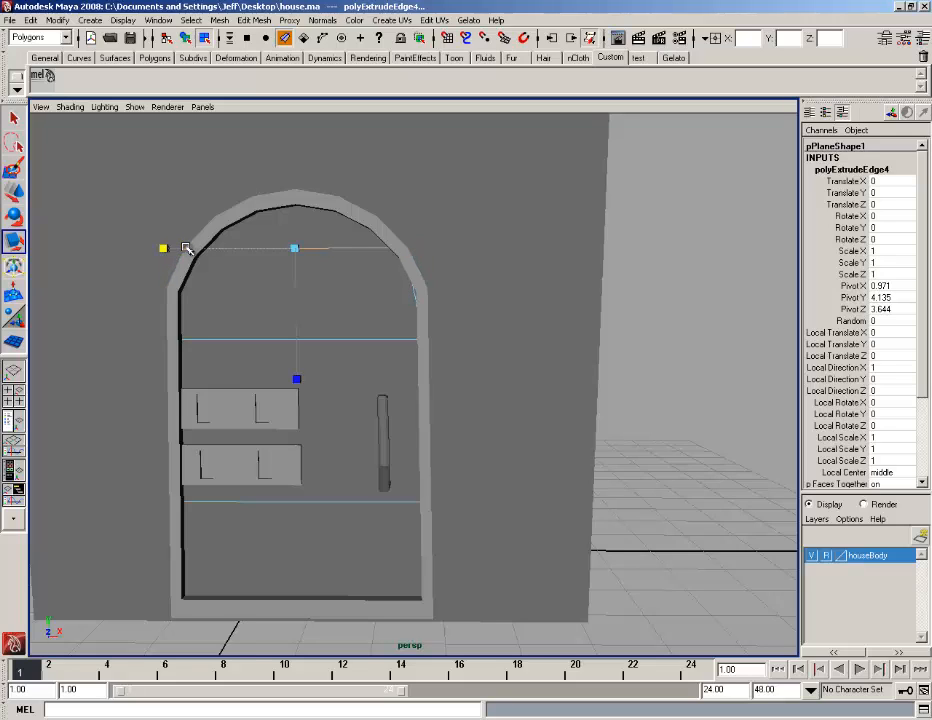
- Lower the extruded edge to where the arch begins and rescale its width to fit the frame
key("w")
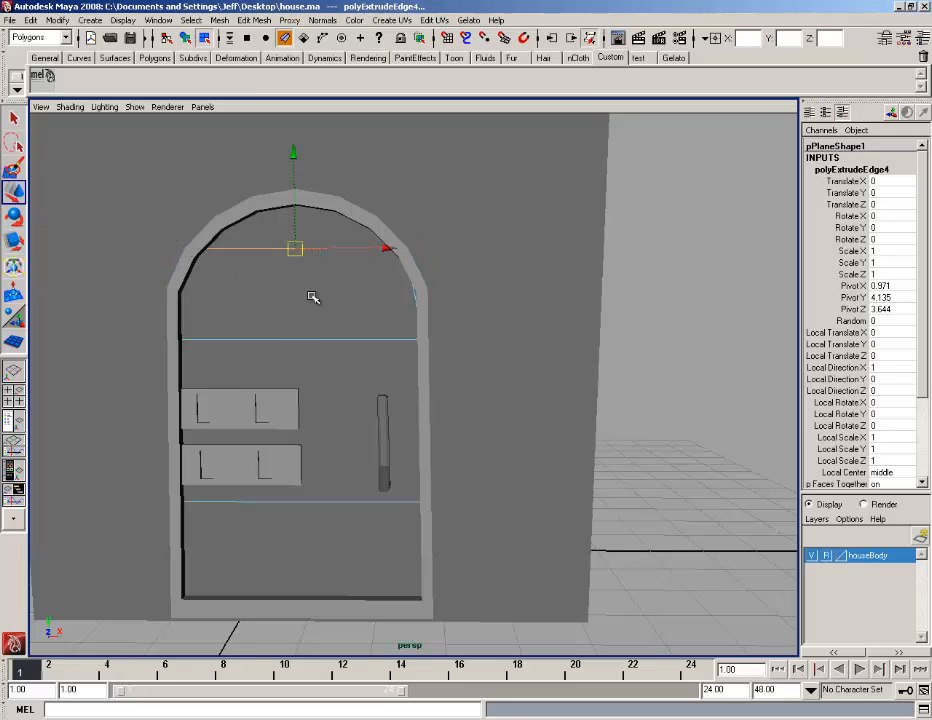
left_click(291, 175)
key("ctrl+z")
left_click_drag(293, 157, 293, 195)
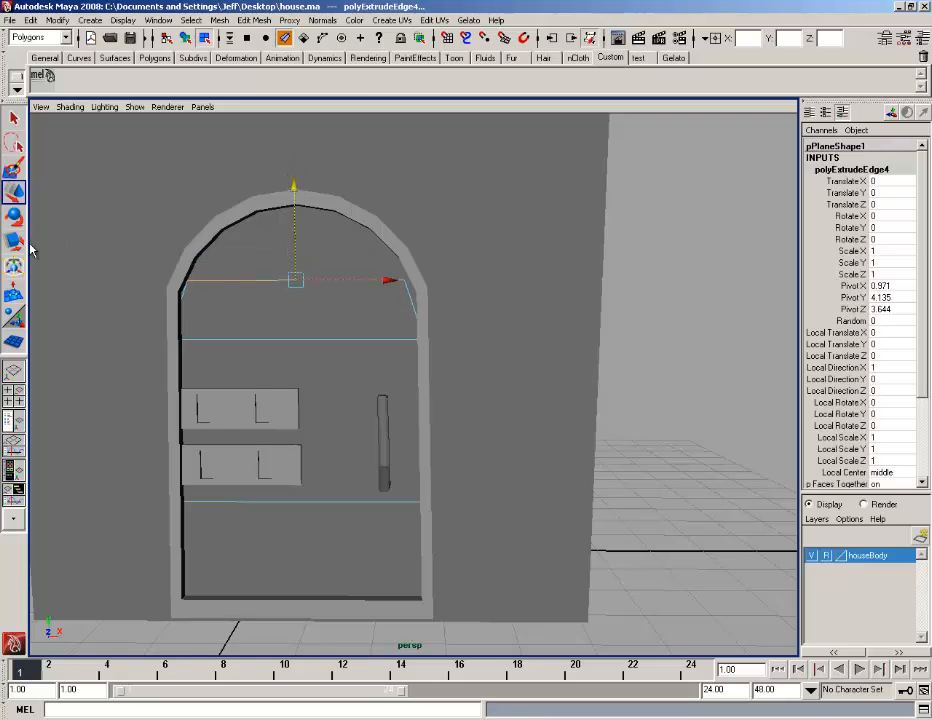
left_click_drag(295, 284, 298, 289)
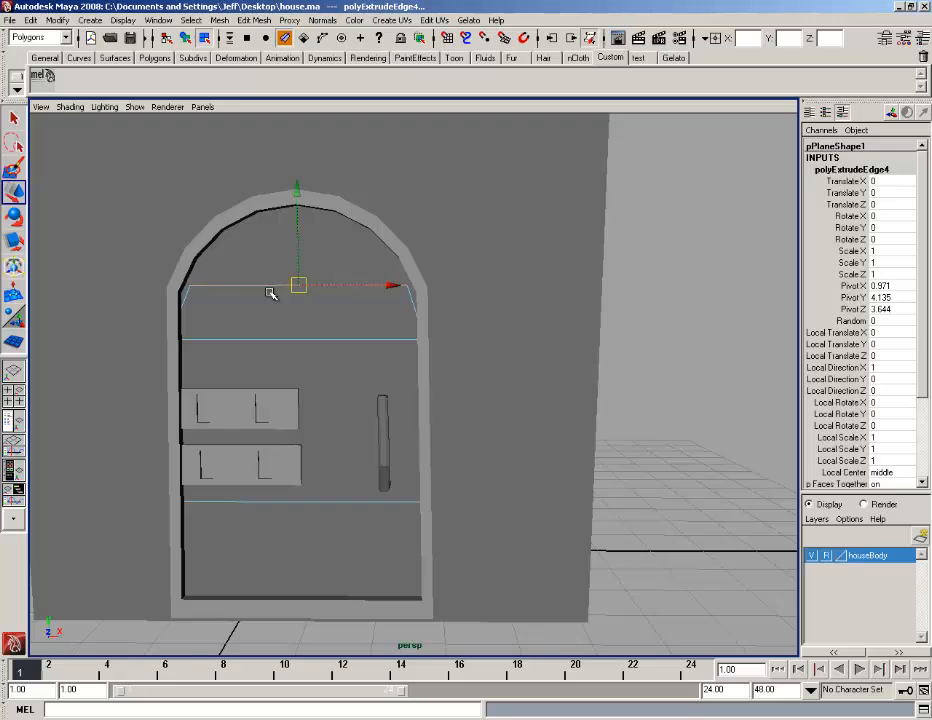
left_click(15, 241)
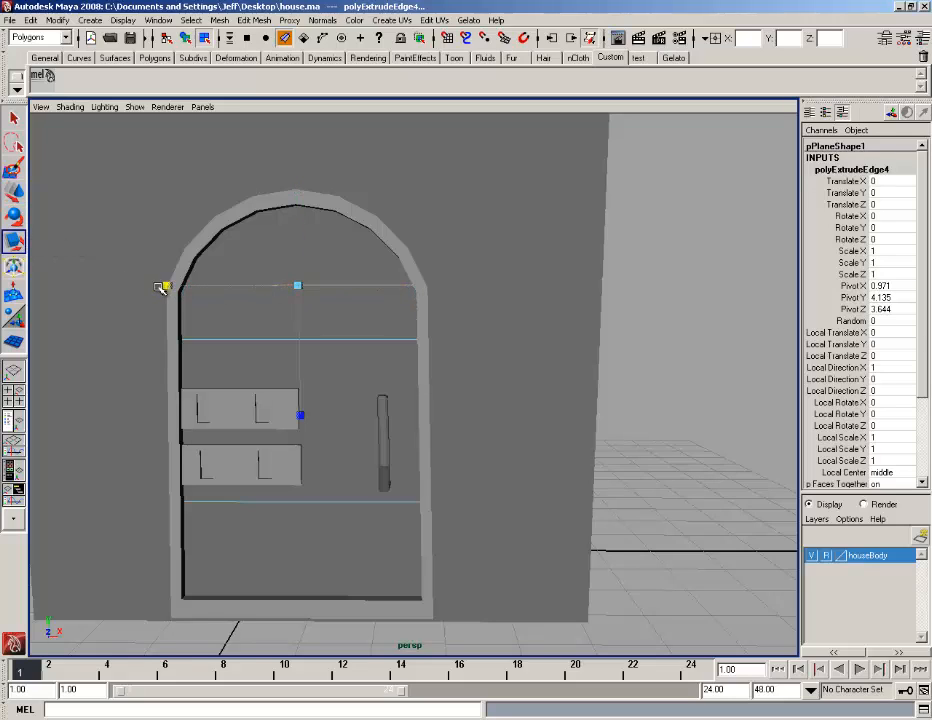
- Extrude the top edge up by about 0.33 and scale its width to the arch
key("g")
left_click_drag(298, 213, 298, 178)
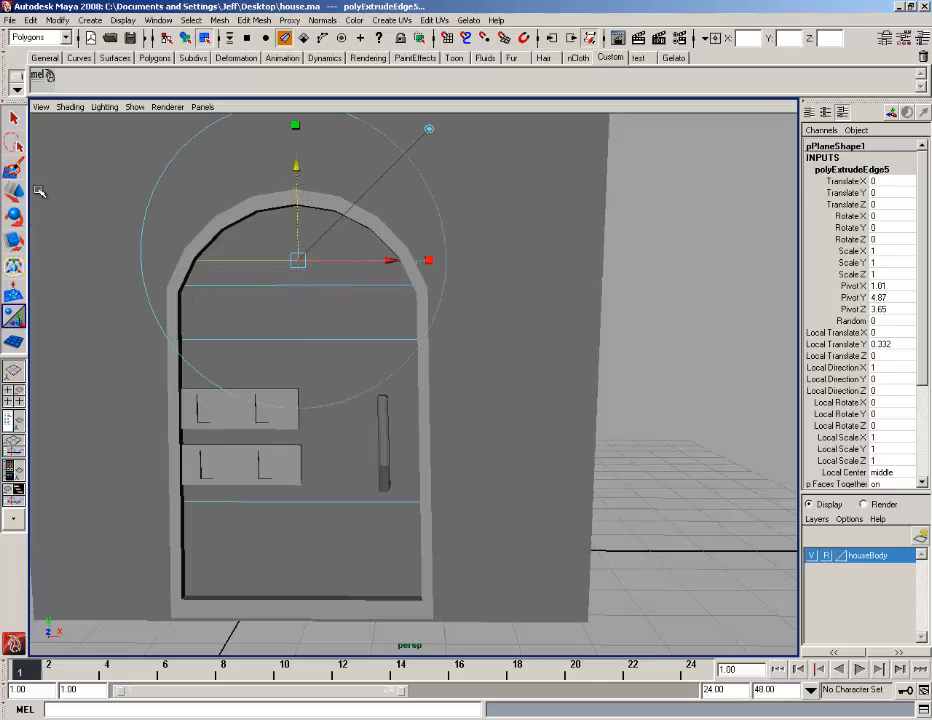
left_click(15, 241)
left_click(168, 259)
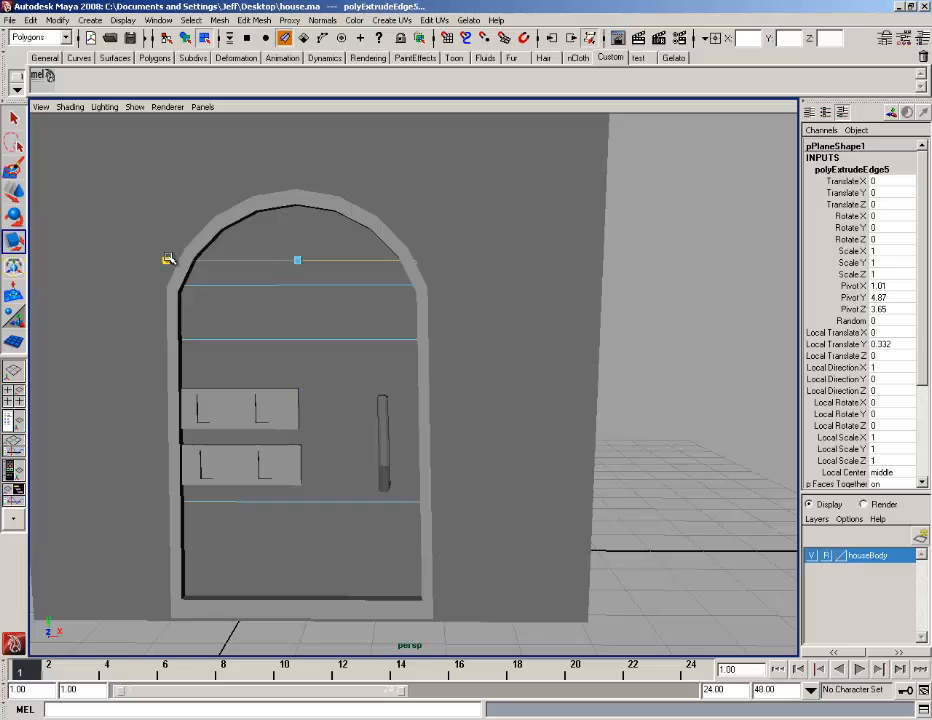
- Extrude another segment about 0.41 upward and narrow its edge to follow the arch
key("g")
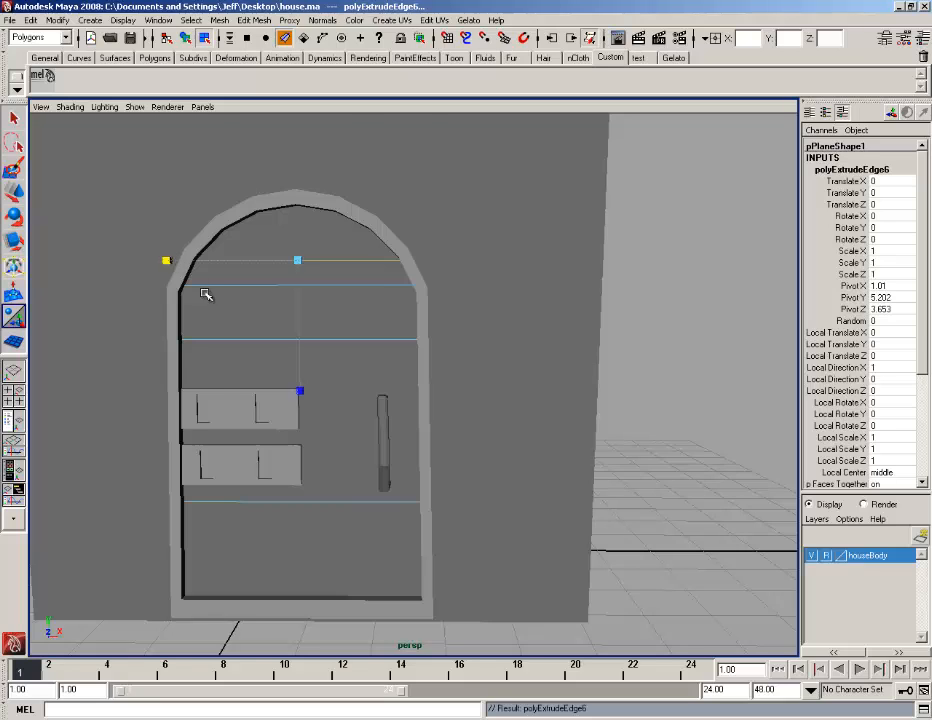
left_click_drag(297, 167, 296, 138)
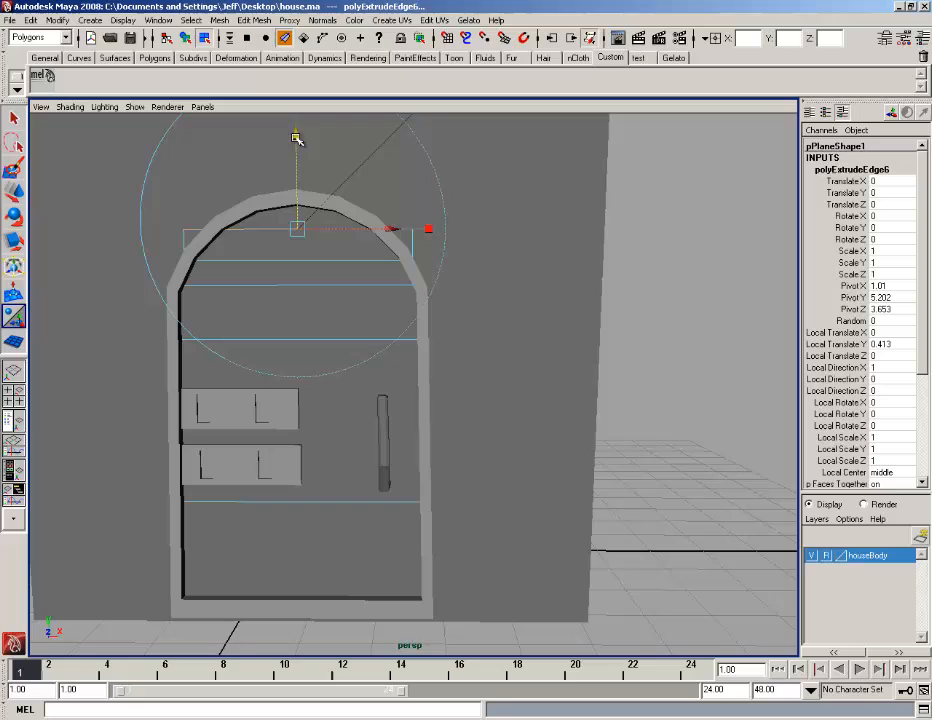
left_click(14, 242)
left_click_drag(165, 228, 200, 229)
- Extrude the final segment about 0.34 up to the arch's peak, narrow its edge and clear the selection
key("g")
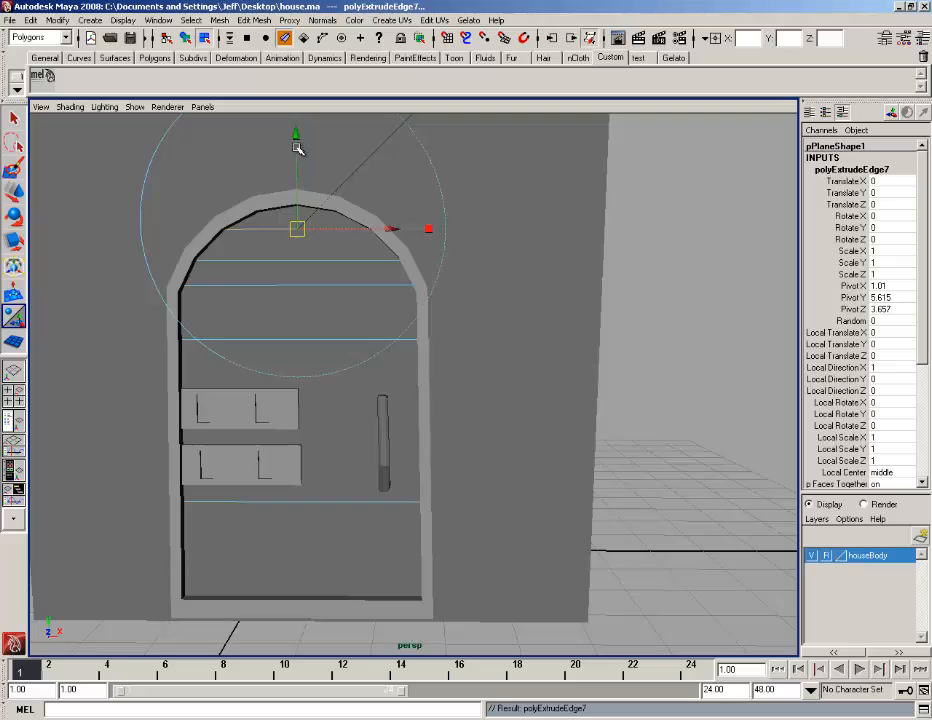
left_click_drag(297, 141, 303, 112)
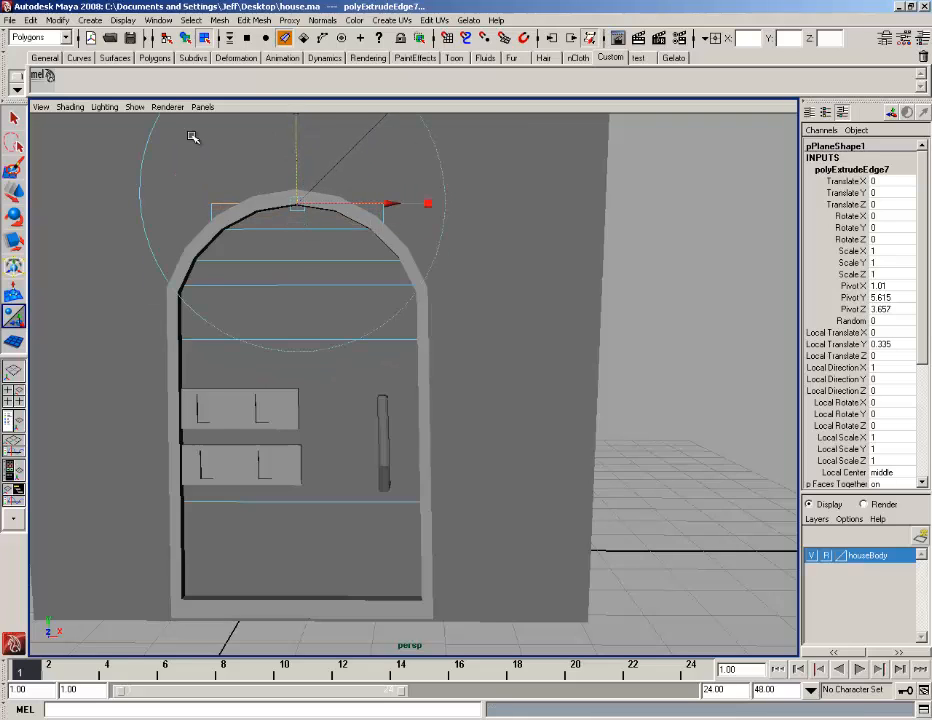
left_click(31, 240)
left_click_drag(170, 204, 226, 204)
left_click(683, 293)
- Examine how the door panel's side vertices sit against the door frame
mouse_move(342, 316)
right_mouse_down()
mouse_move(378, 301)
mouse_move(354, 328)
right_mouse_up()
left_click_drag(354, 328, 412, 392, "alt")
left_click(344, 345)
right_click_drag(324, 352, 311, 356)
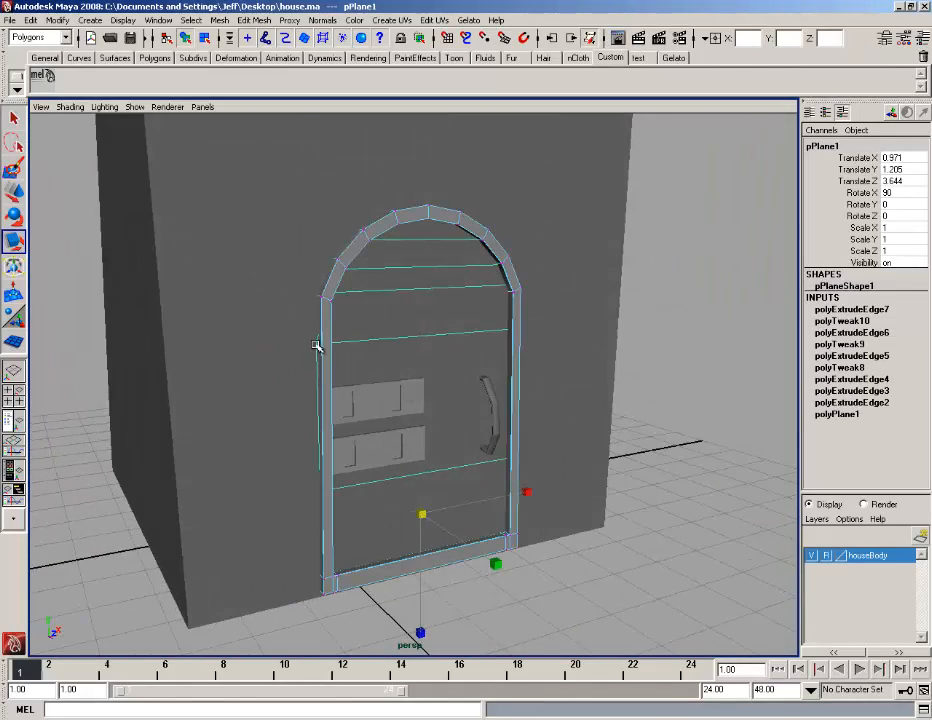
scroll(316, 346, "up", 3)
right_click_drag(261, 334, 248, 327)
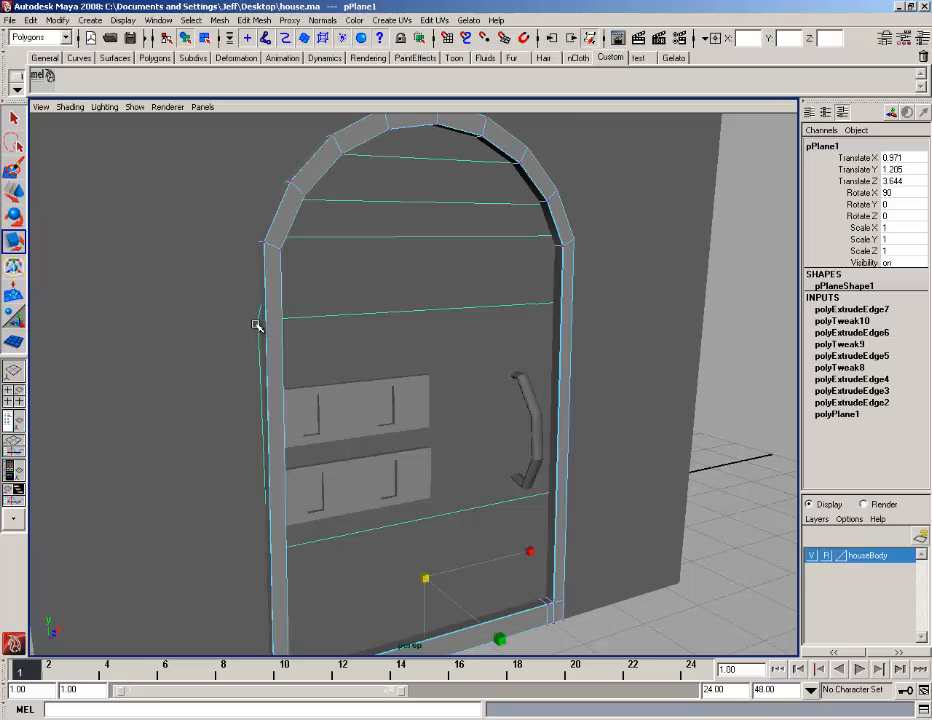
right_click_drag(371, 289, 342, 292)
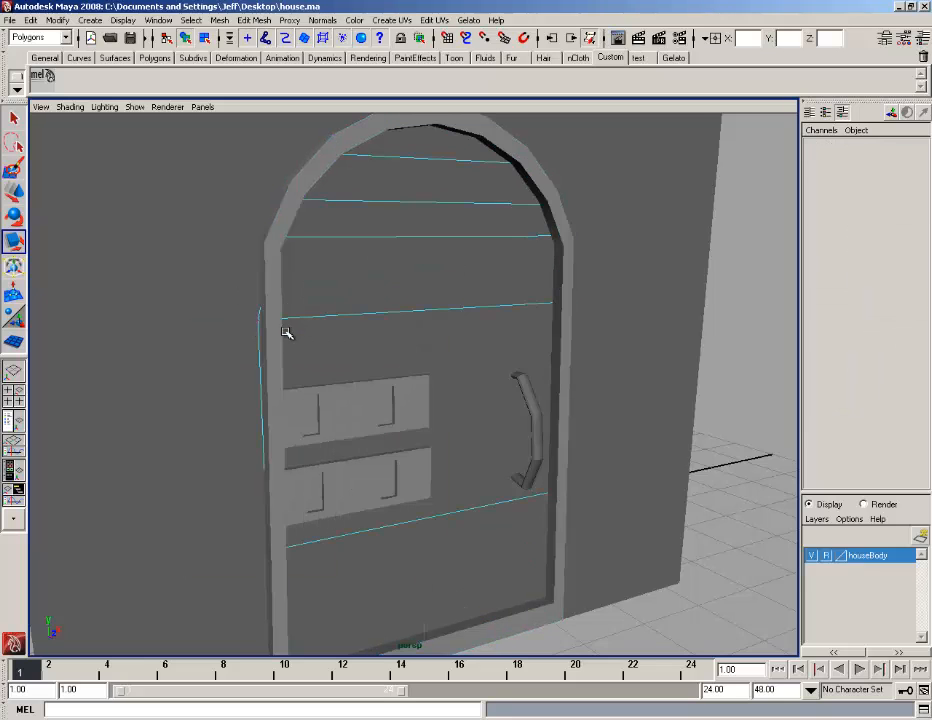
scroll(270, 328, "up", 2)
left_click(214, 300)
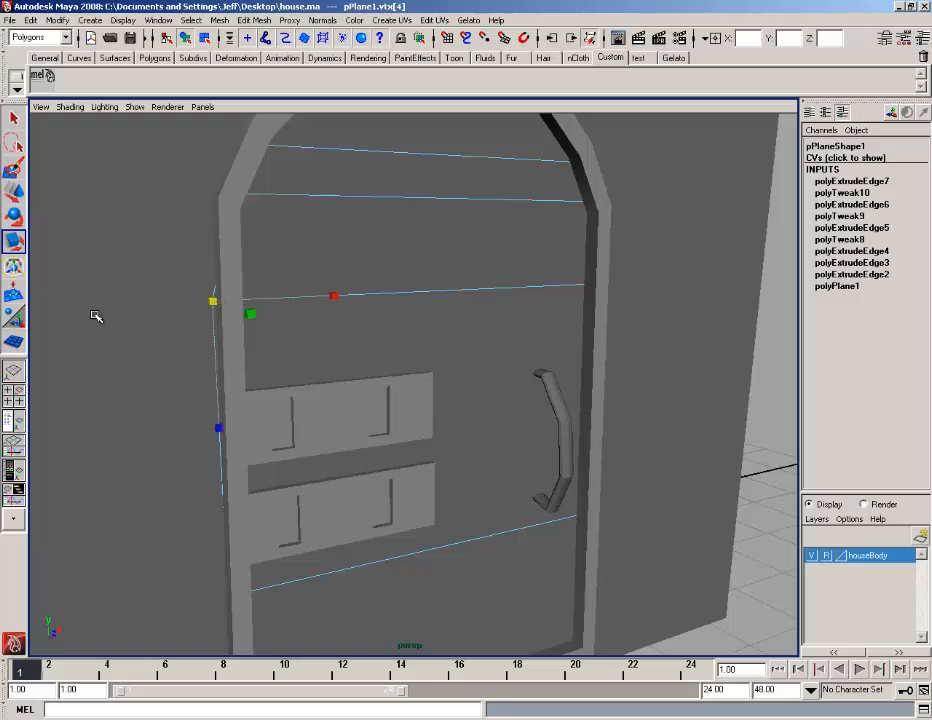
left_click(20, 196)
- Select the door panel, frame, both hinge plates and handle and move them together about 2 units out from the house along Z
left_click_drag(250, 318, 399, 306, "alt")
scroll(401, 315, "down", 4)
mouse_move(498, 289)
right_mouse_down()
mouse_move(528, 273)
mouse_move(514, 280)
right_mouse_up()
left_click(411, 248)
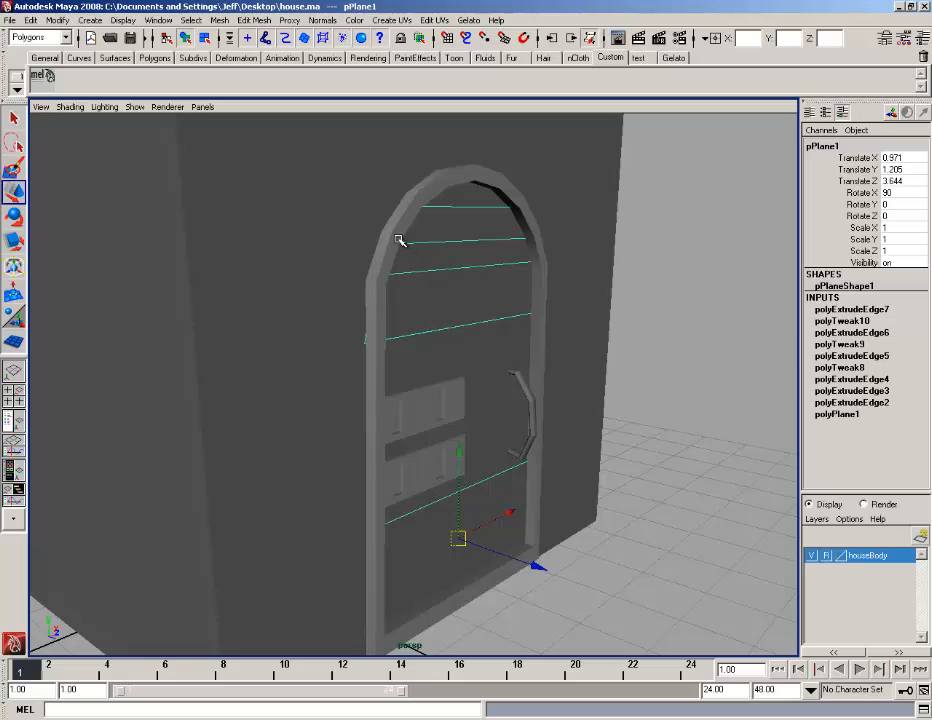
left_click(399, 241)
left_click(461, 455)
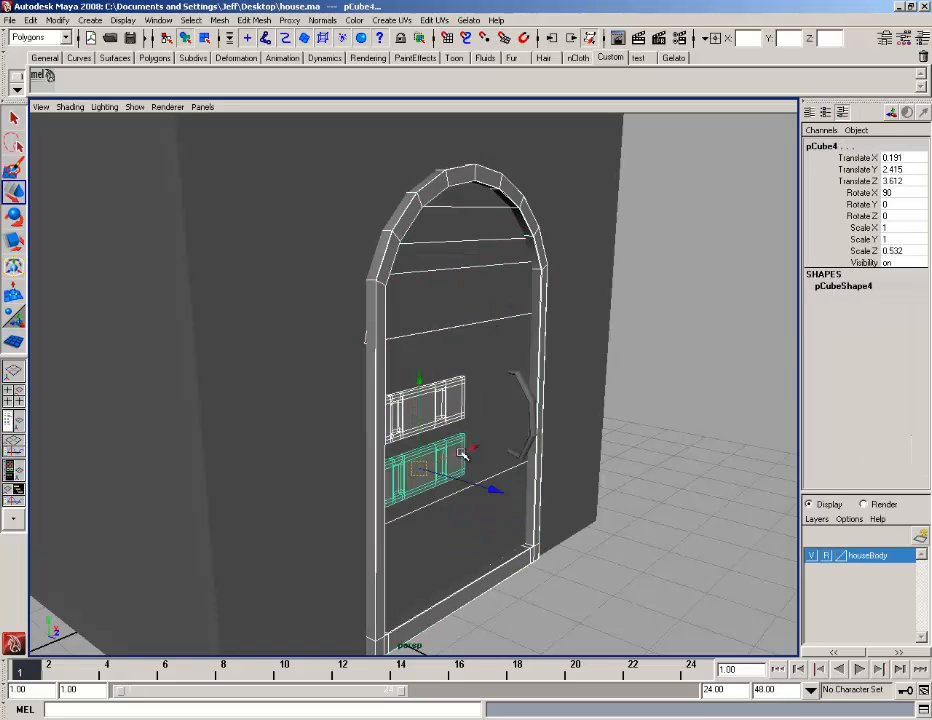
left_click(535, 400)
scroll(537, 402, "down", 5)
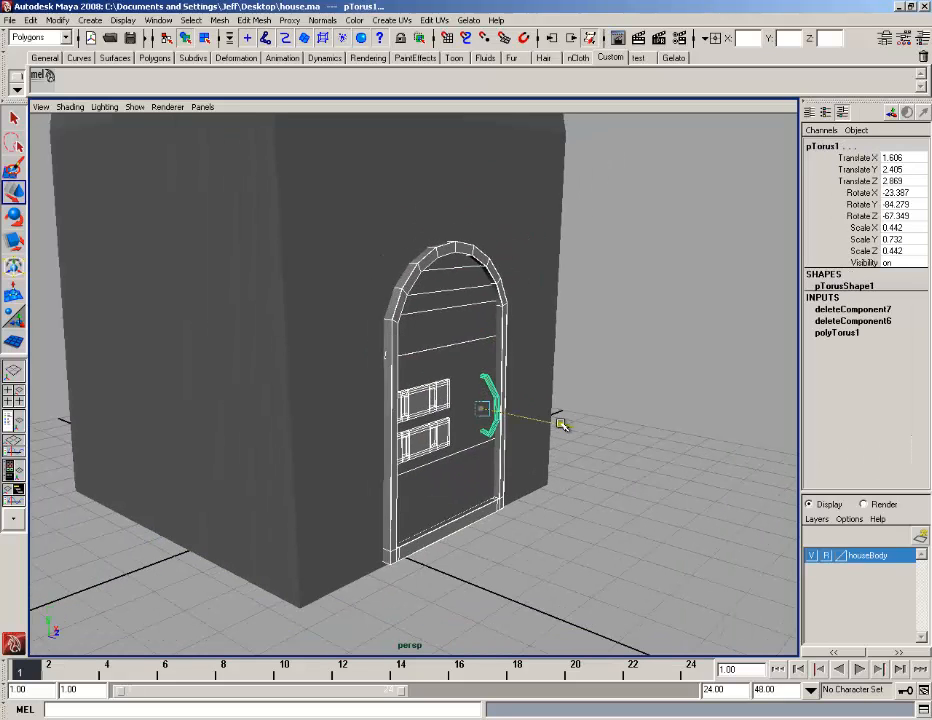
left_click_drag(632, 446, 665, 453)
left_click_drag(610, 424, 560, 406, "alt")
left_click(641, 399)
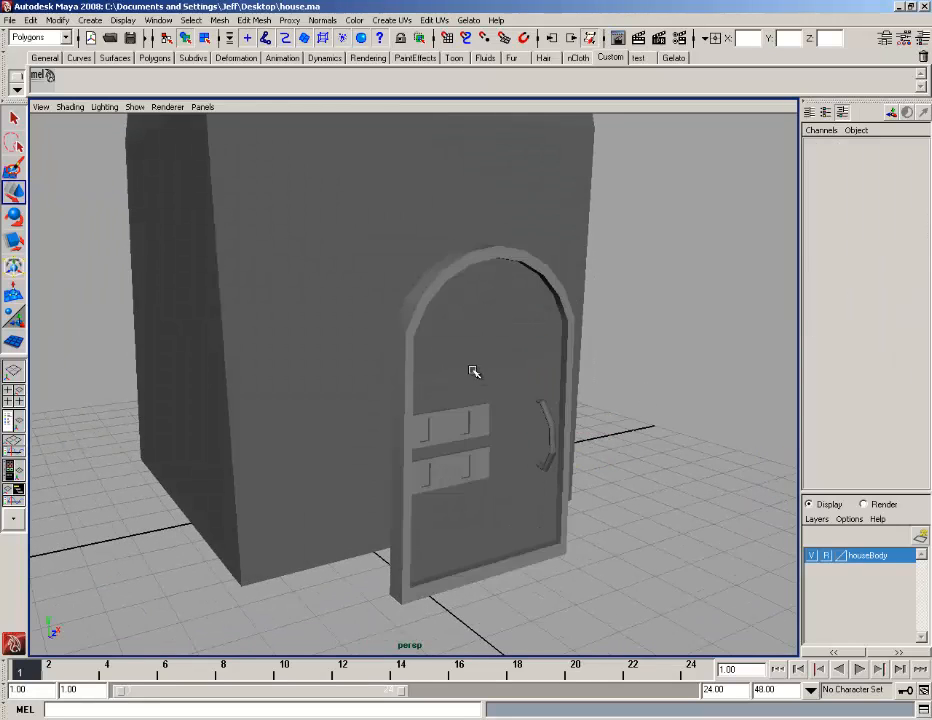
- Shift the door panel's protruding side vertex inward along X so it sits within the frame, and clear the selection
left_click(474, 371)
left_click_drag(480, 372, 573, 487, "alt")
scroll(499, 370, "up", 4)
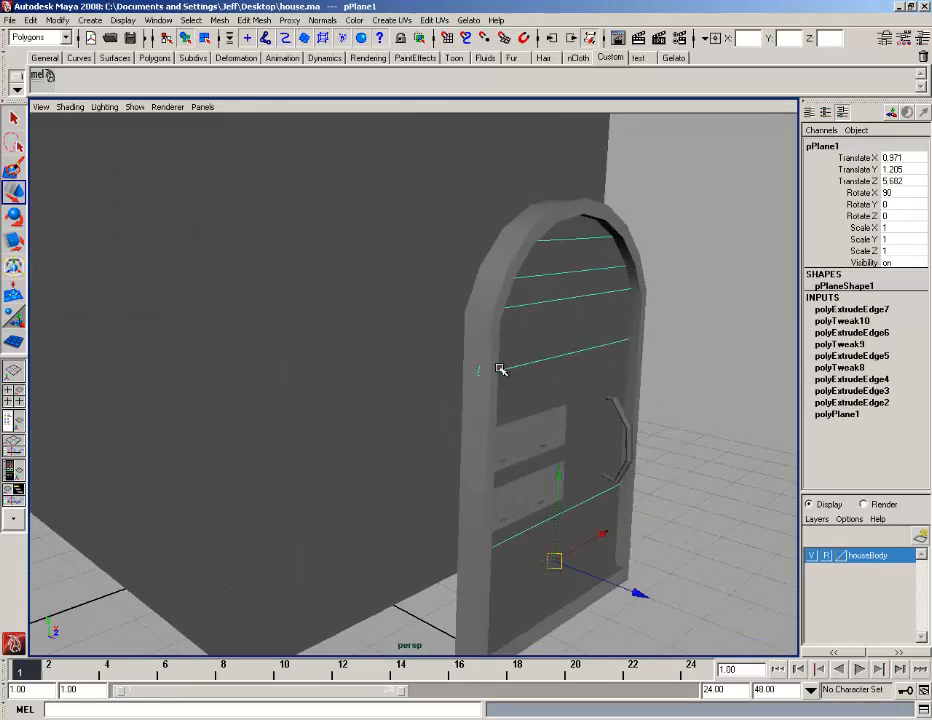
right_click_drag(557, 340, 528, 374)
left_click(496, 376)
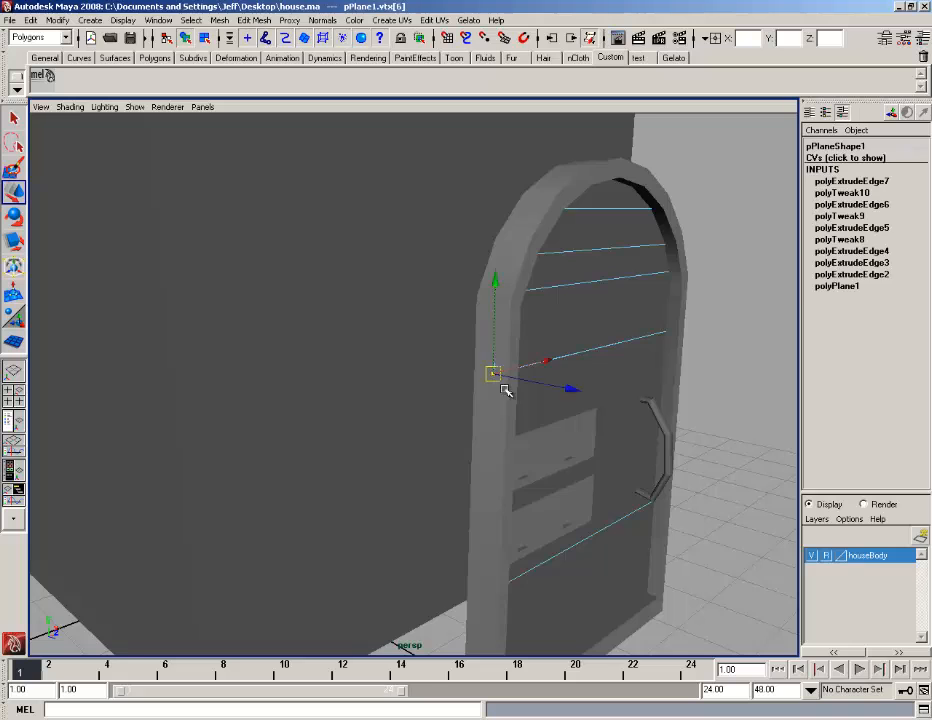
left_click_drag(505, 386, 344, 369, "alt")
left_click_drag(250, 342, 252, 340)
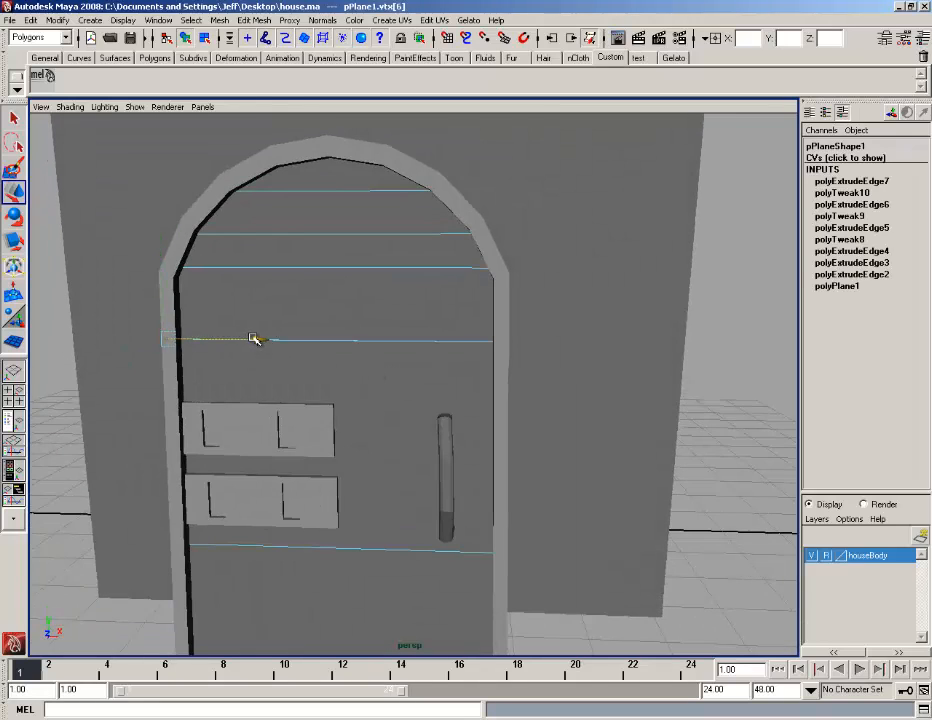
scroll(633, 433, "down", 5)
left_click(616, 431)
left_click_drag(580, 434, 640, 418, "alt")
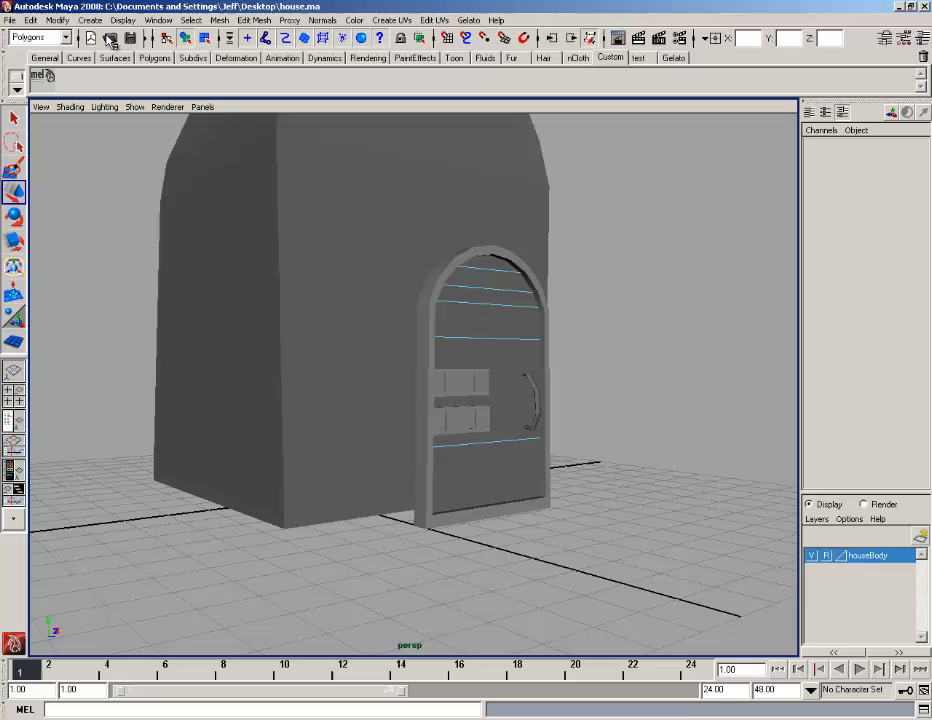
- Open the Hypergraph Hierarchy, place it beside the door view and bring all scene nodes into view
left_click(57, 20)
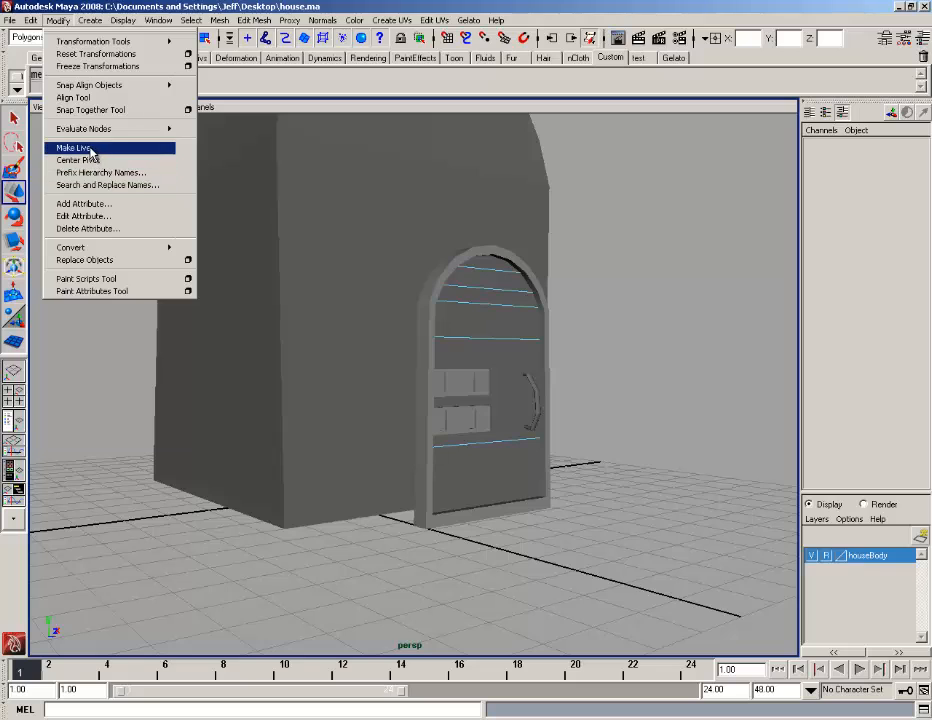
mouse_move(158, 21)
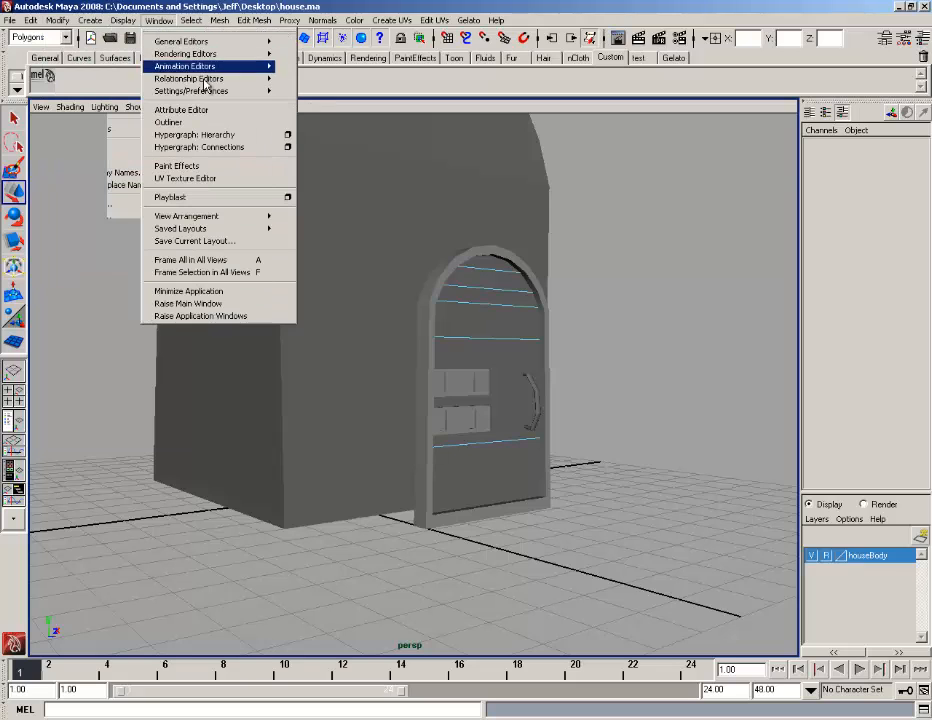
left_click(214, 135)
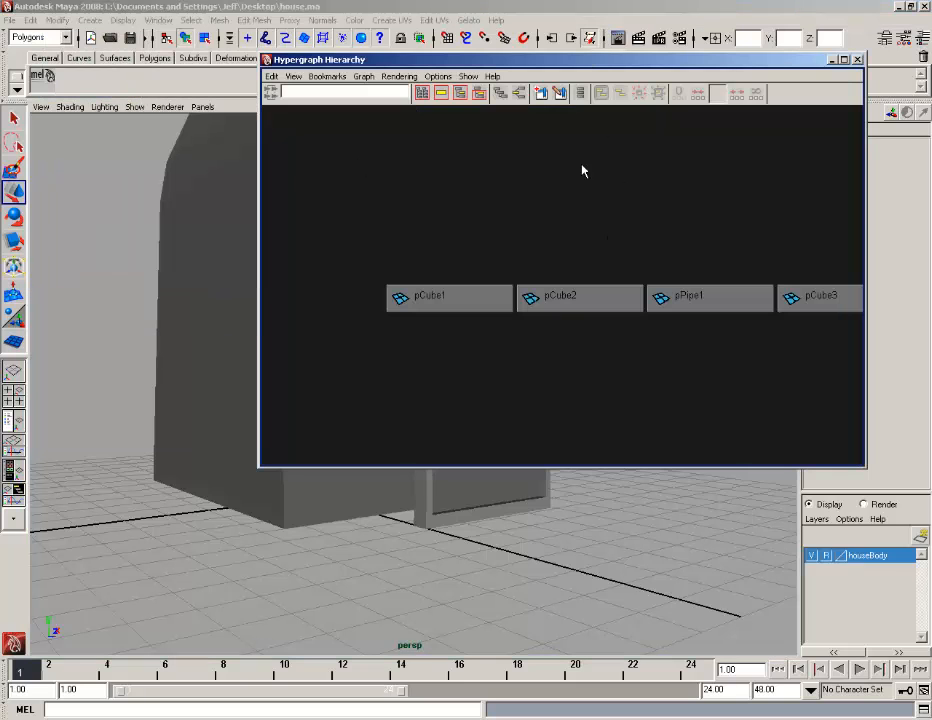
left_click_drag(591, 62, 671, 57)
middle_click_drag(459, 439, 432, 418, "alt")
scroll(662, 294, "down", 3)
scroll(662, 300, "down", 4)
middle_click_drag(730, 301, 704, 308, "alt")
scroll(699, 306, "up", 3)
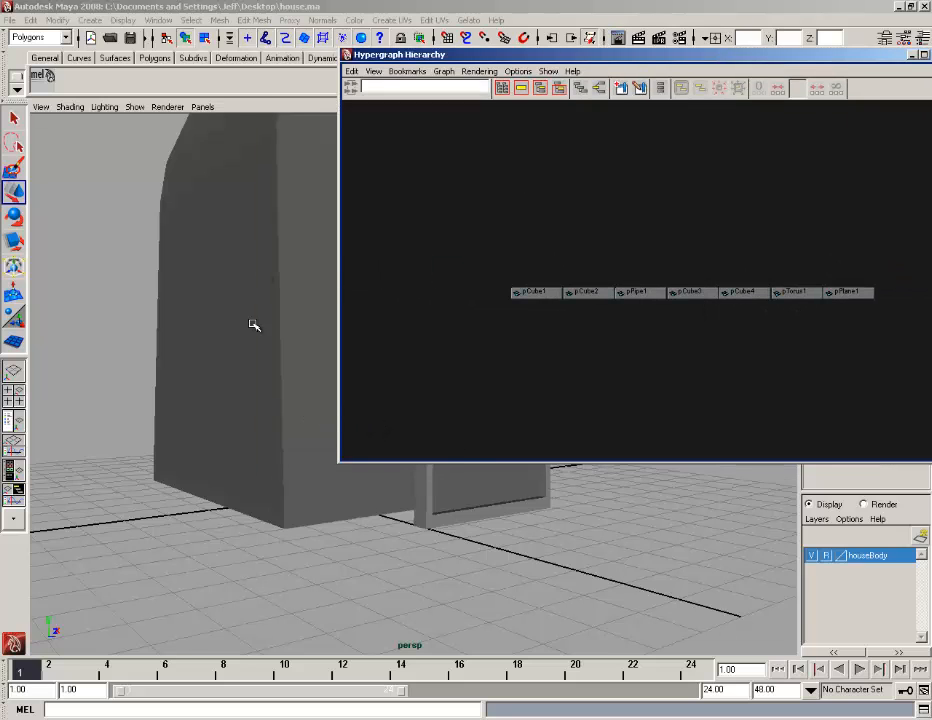
- Select the frame, both hinge plates, handle and panel as whole objects and group them
left_click_drag(288, 328, 205, 290, "alt")
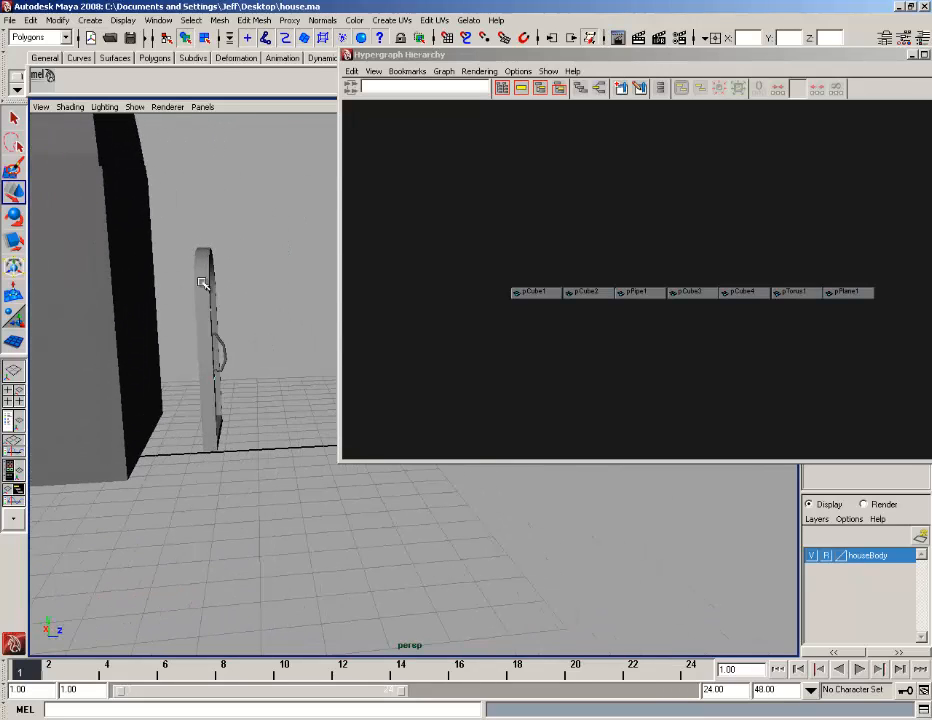
left_click_drag(229, 376, 190, 433)
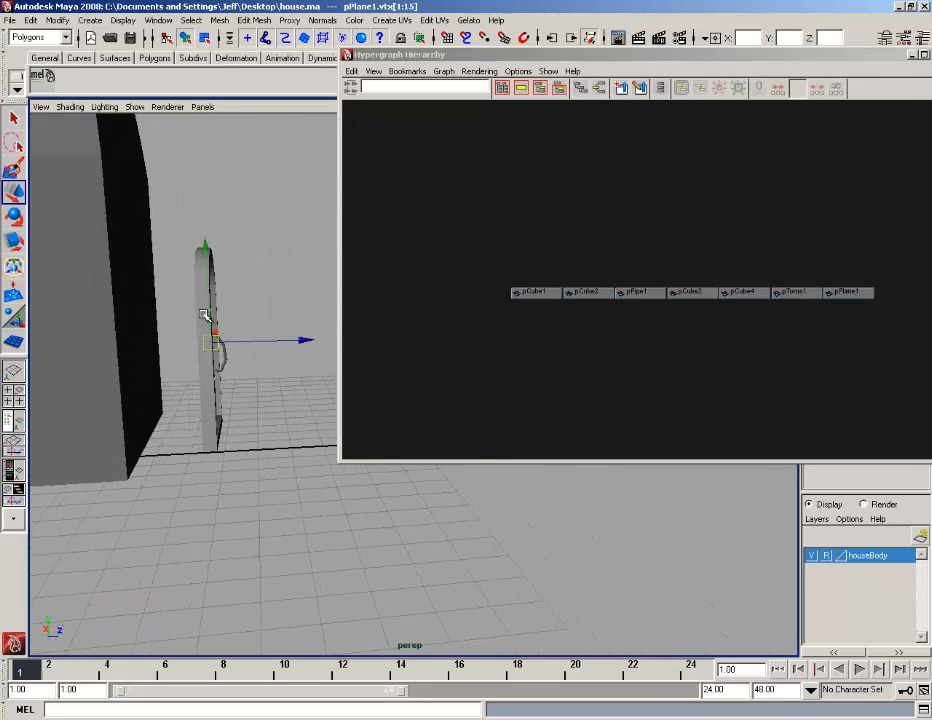
mouse_move(204, 315)
right_mouse_down()
mouse_move(235, 291)
mouse_move(205, 314)
right_mouse_up()
left_click_drag(205, 314, 229, 313, "alt")
right_click_drag(158, 313, 189, 293)
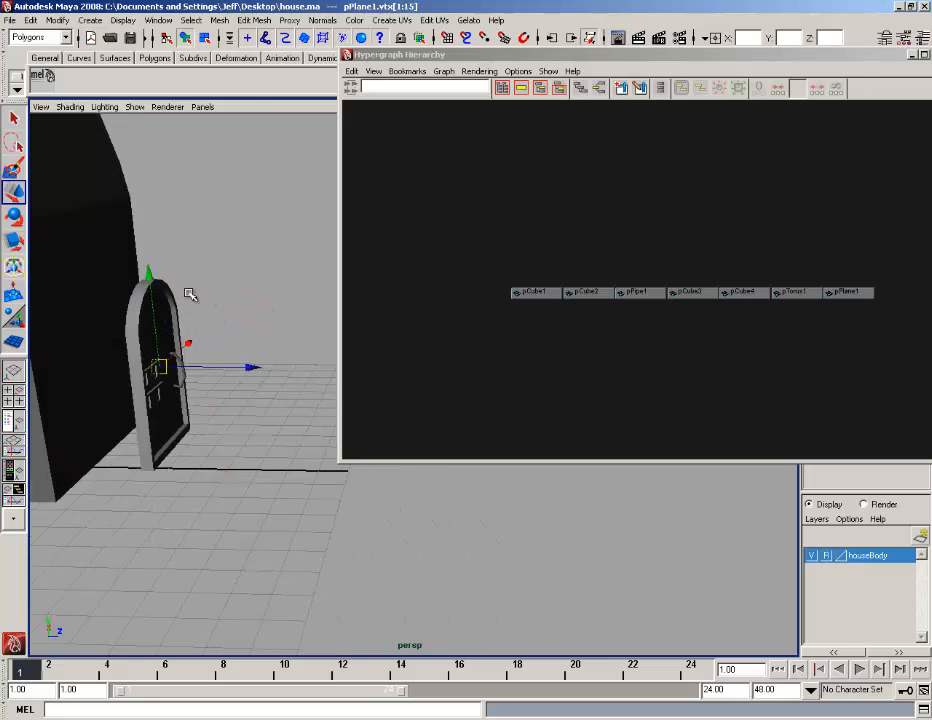
left_click_drag(189, 293, 285, 272, "alt")
left_click_drag(271, 356, 217, 458)
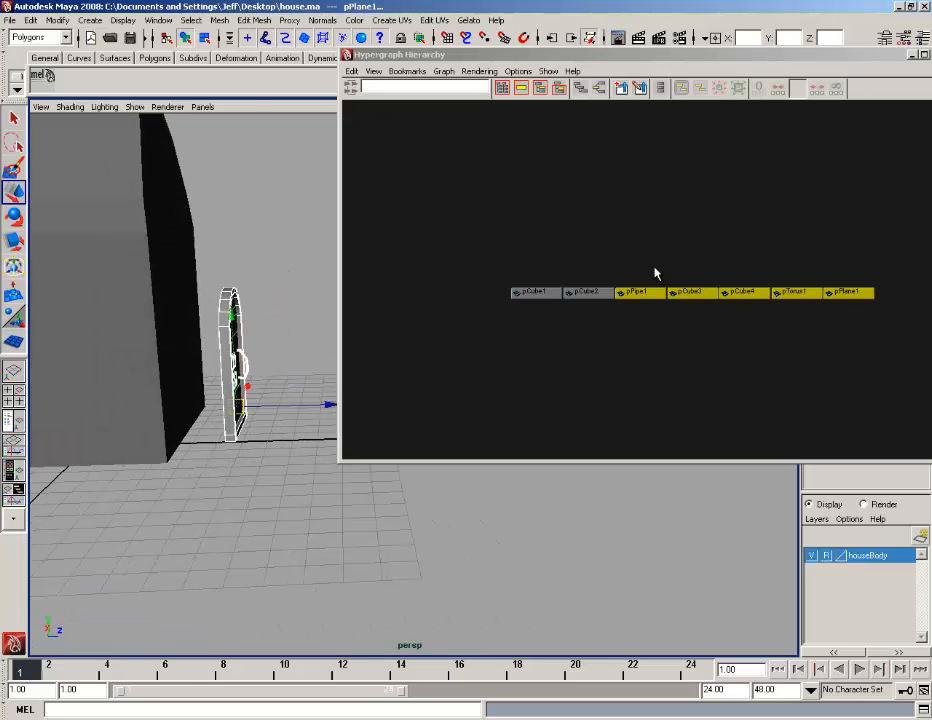
key("ctrl+g")
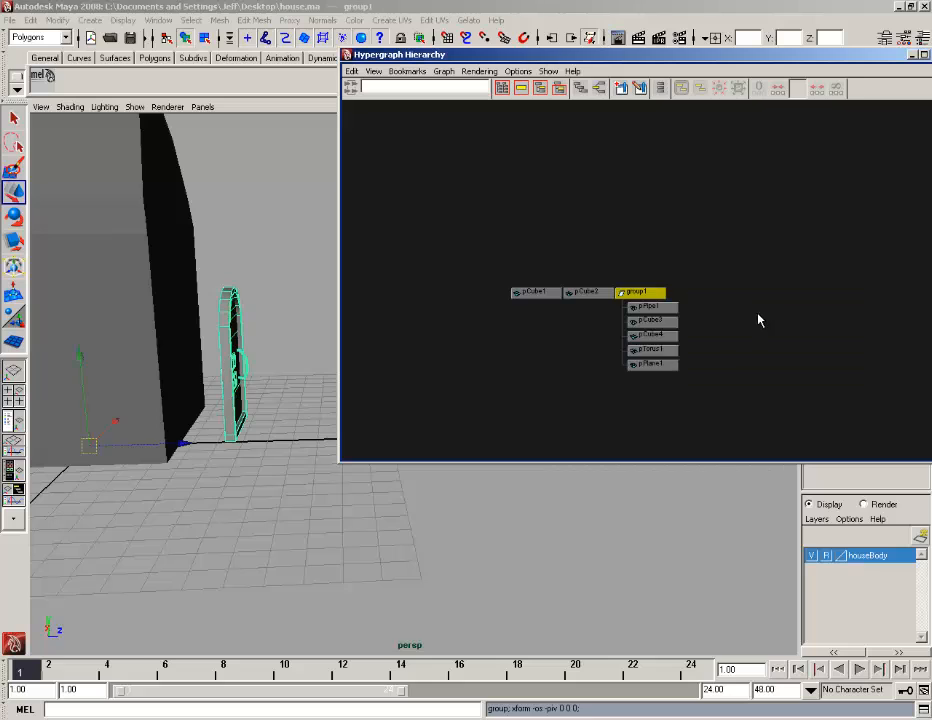
- Rename the new group of door parts as Door
key("a")
right_click(665, 308)
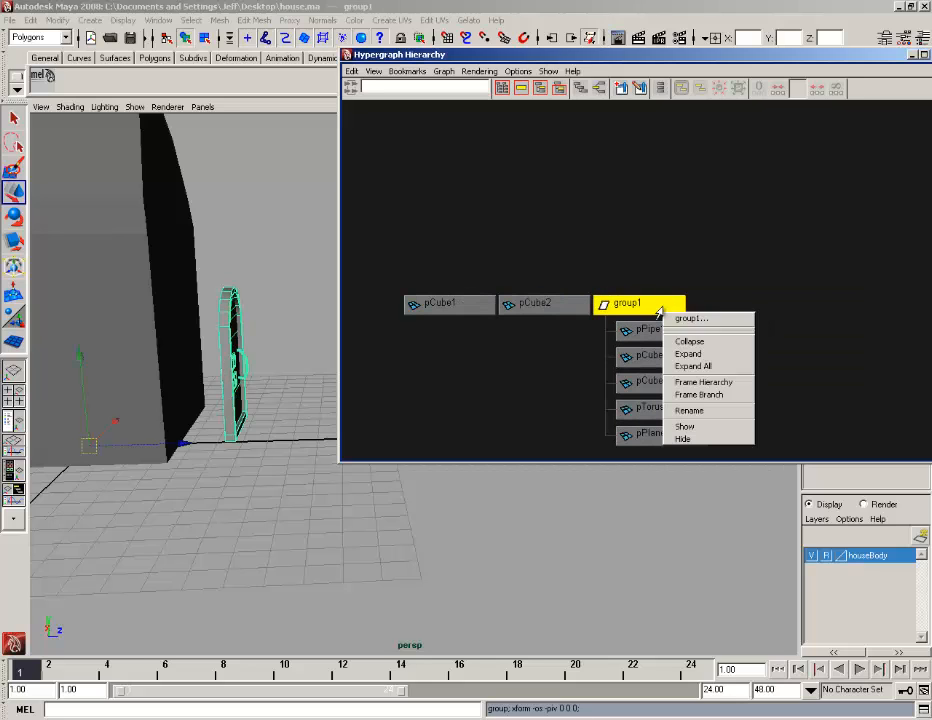
left_click(698, 410)
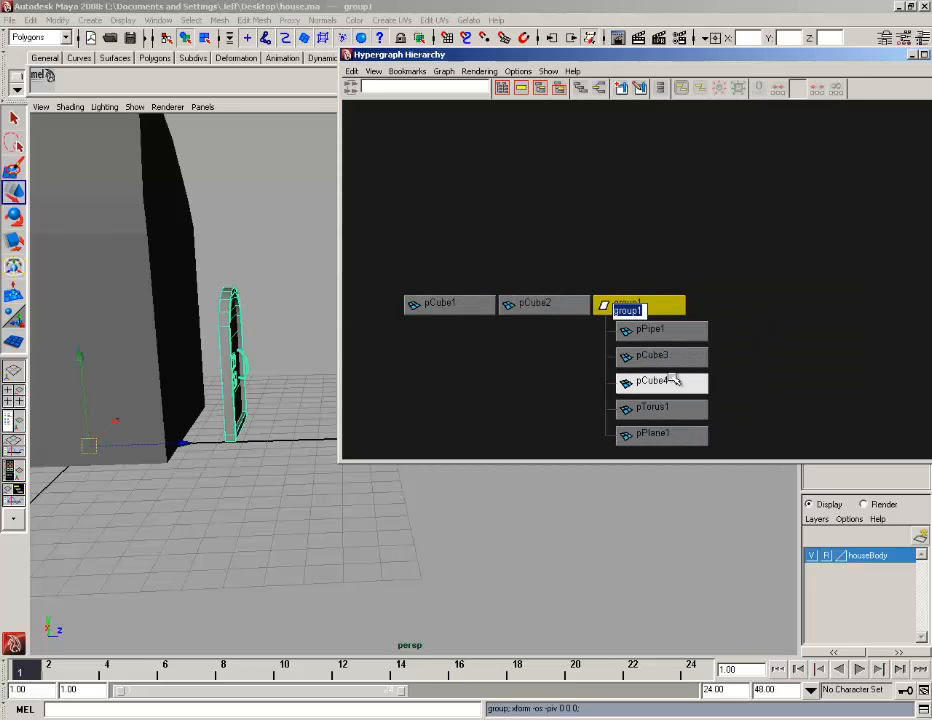
type("Door")
key("Return")
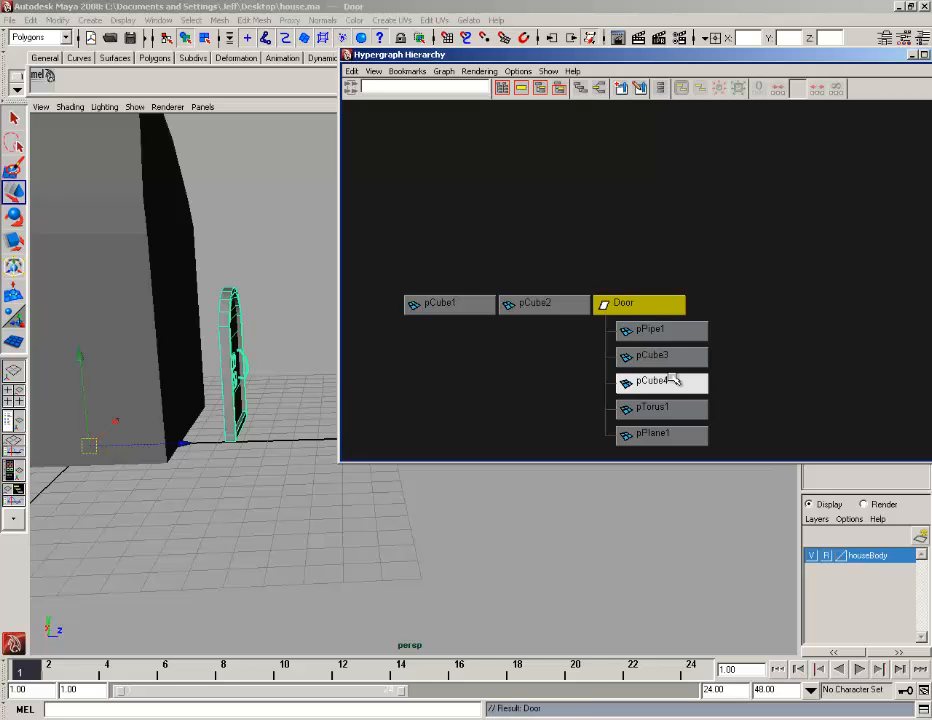
- Center the Door group's pivot, shift the group along Z toward the house and clear the selection
left_click(57, 20)
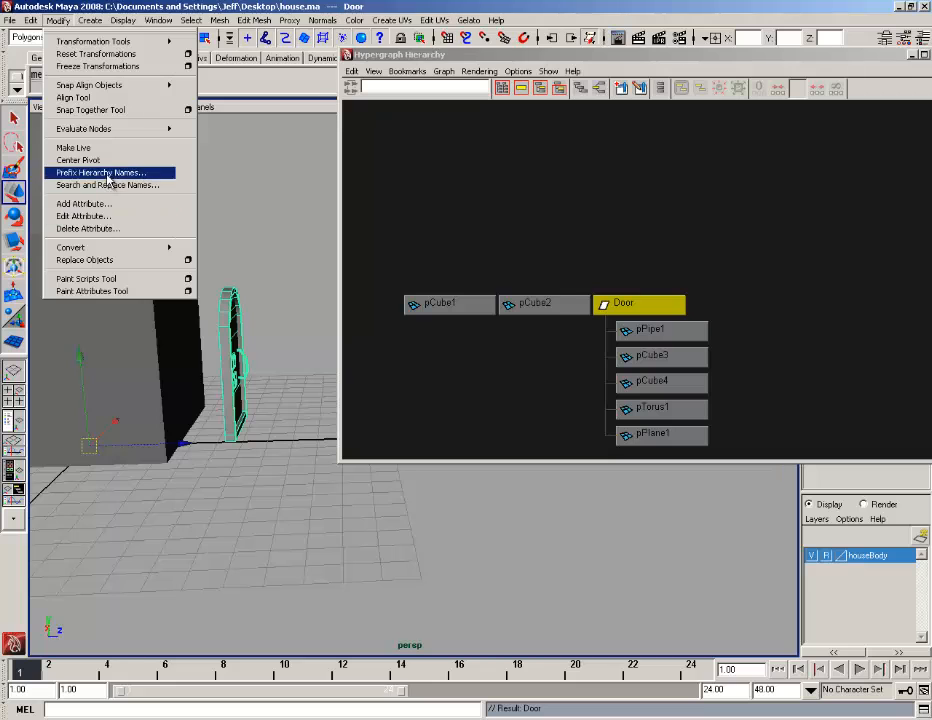
left_click(78, 160)
left_click_drag(331, 359, 223, 376)
right_click_drag(223, 376, 333, 408, "alt")
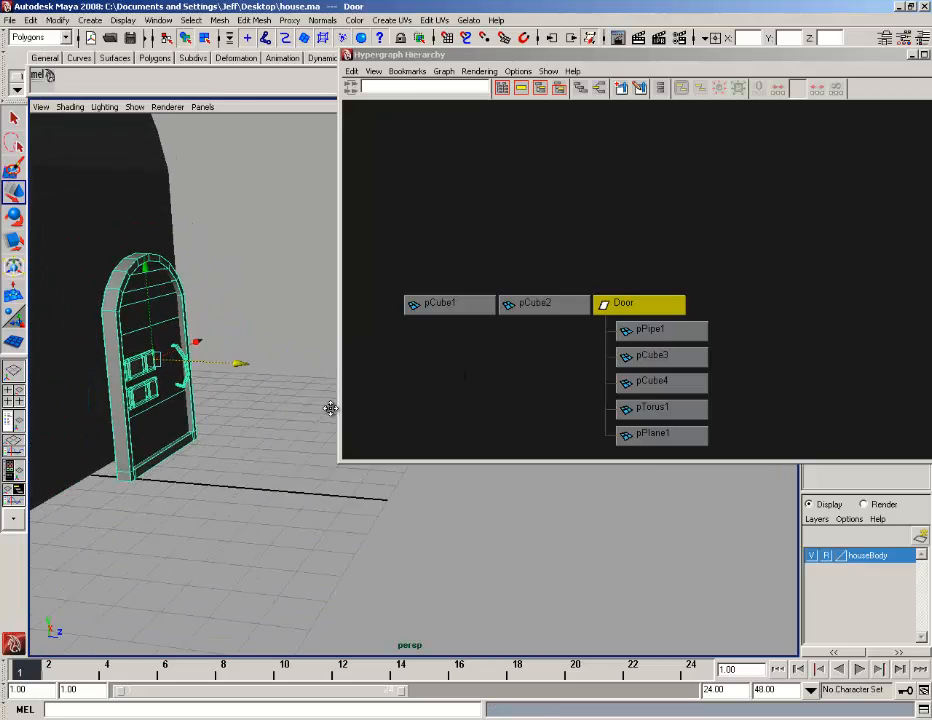
middle_click_drag(333, 408, 346, 416, "alt")
left_click(309, 303)
- Rename the arched door frame object inside the Door group as Frame
left_click(213, 321)
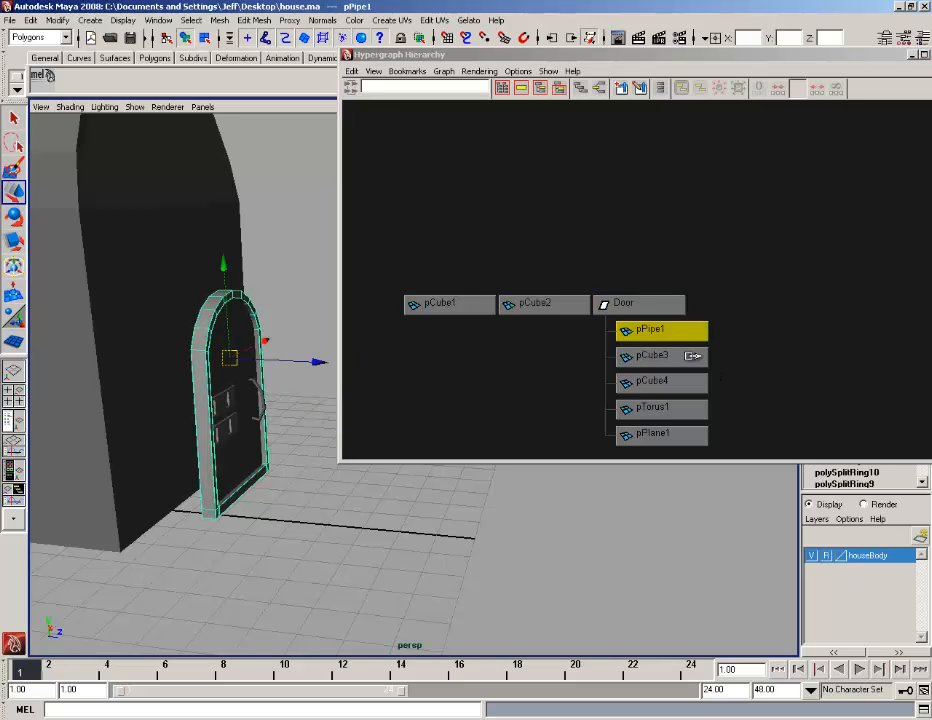
right_click_drag(664, 333, 699, 439)
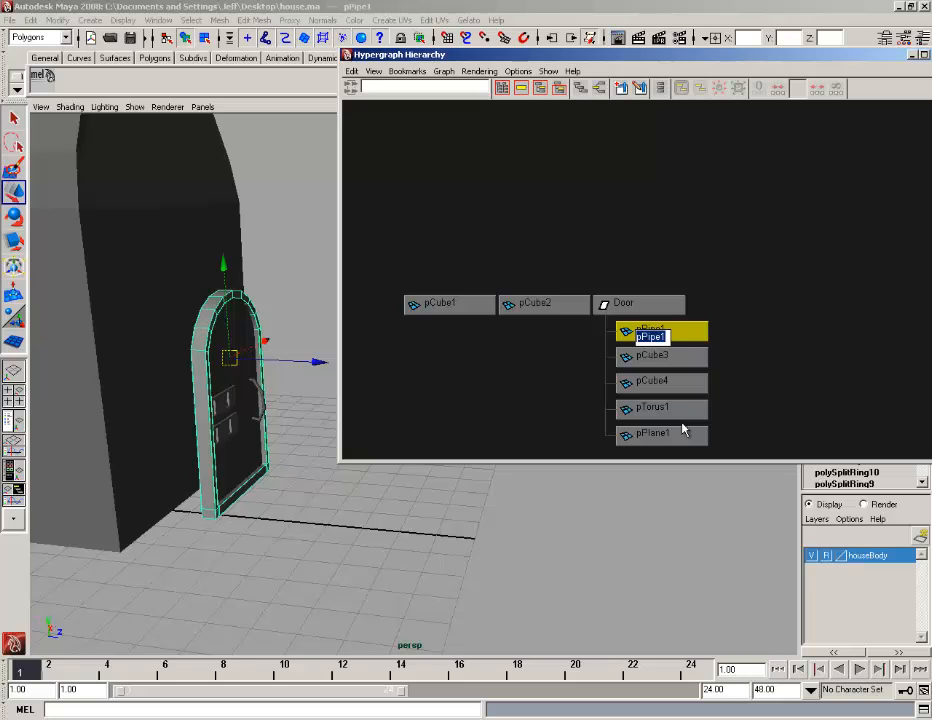
type("Frae")
key("Return")
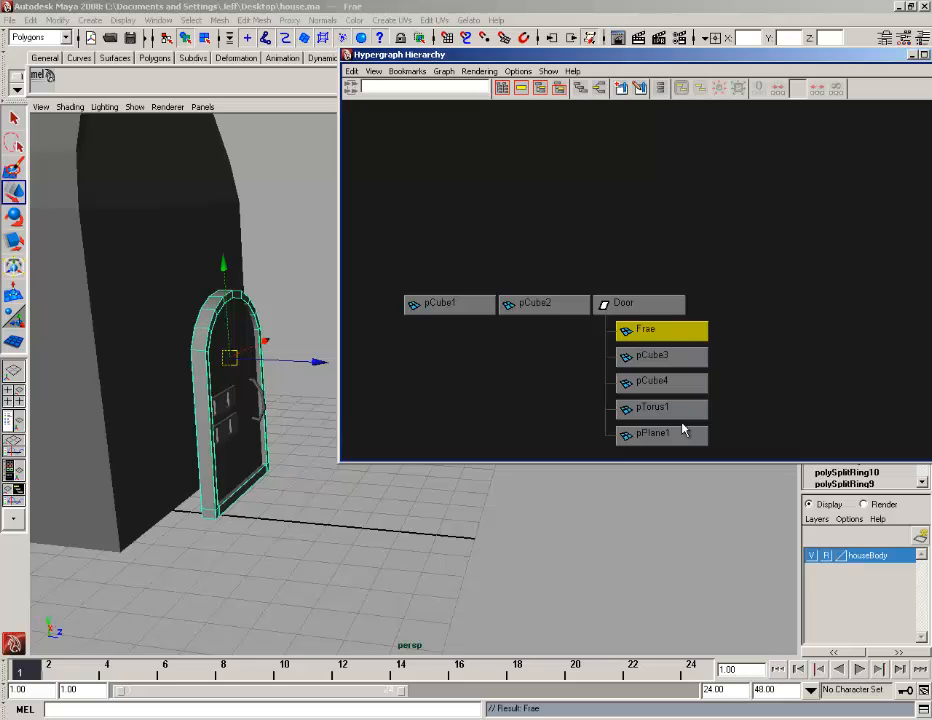
right_click(667, 334)
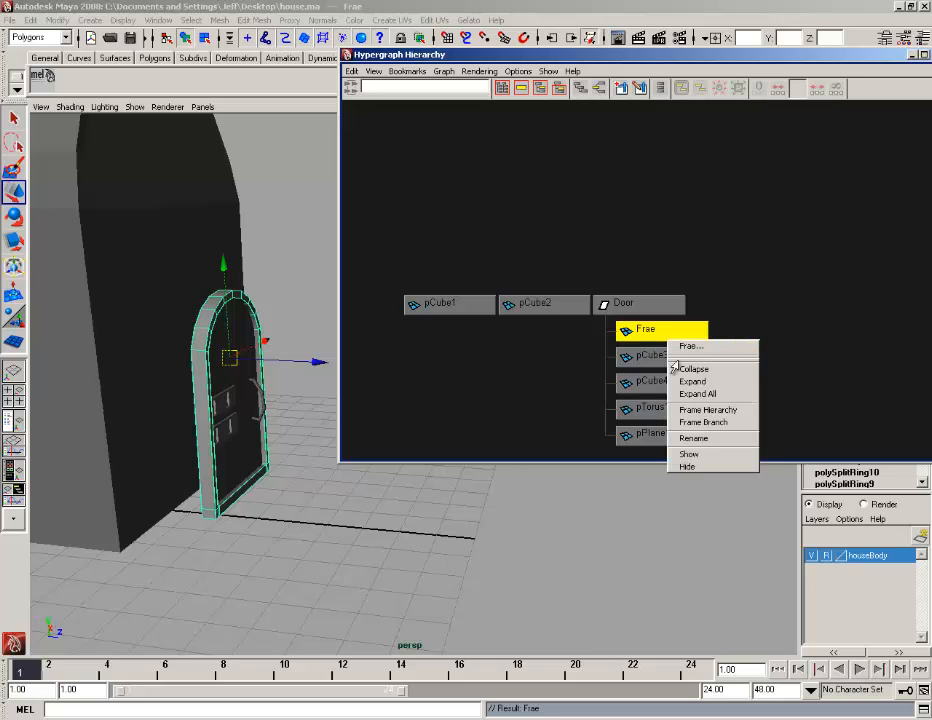
left_click(692, 439)
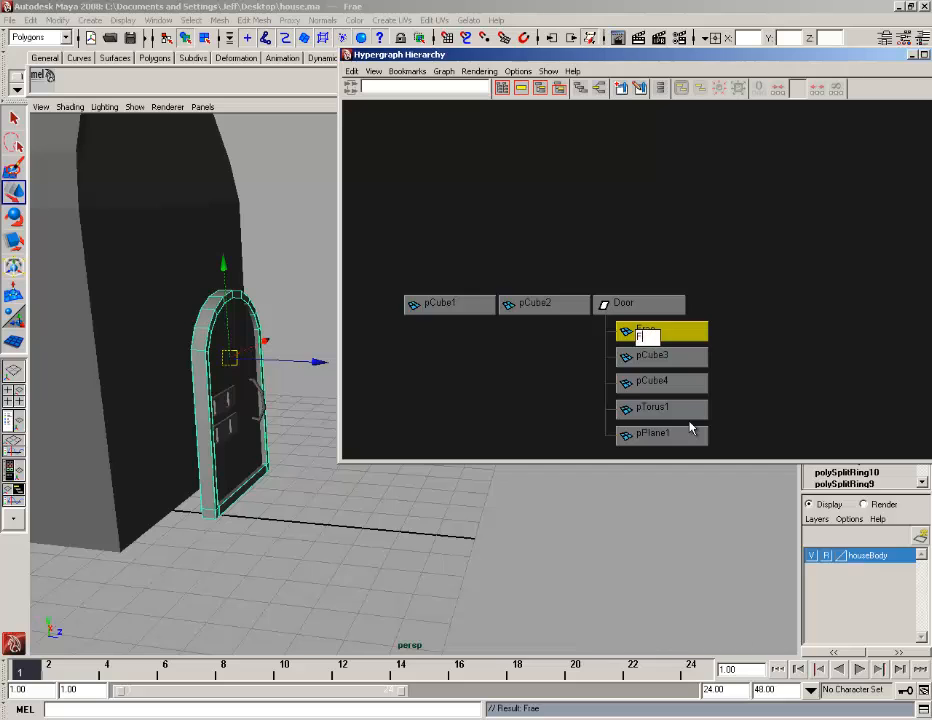
type("Frame")
key("Return")
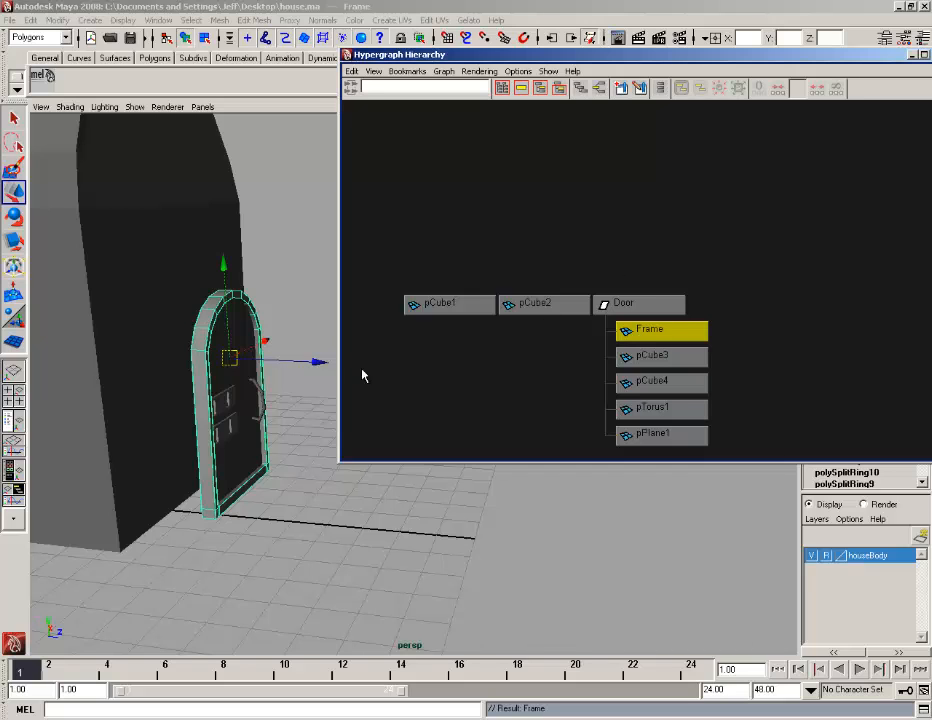
- Rename the door panel plane inside the Door group as doorBody
left_click(363, 375)
left_click(668, 434)
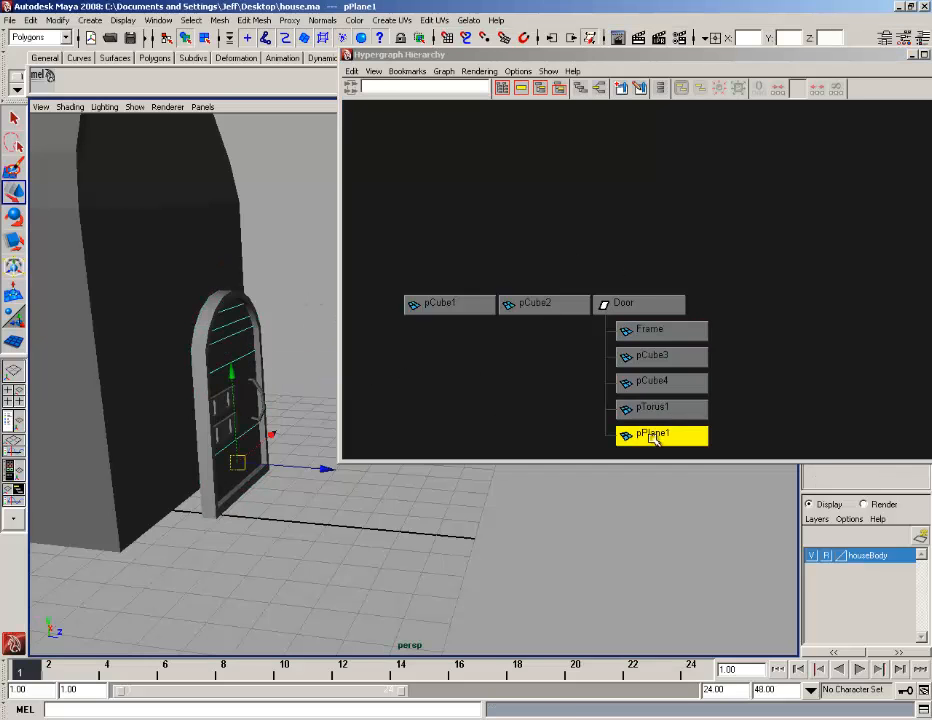
right_click(655, 437)
left_click(689, 541)
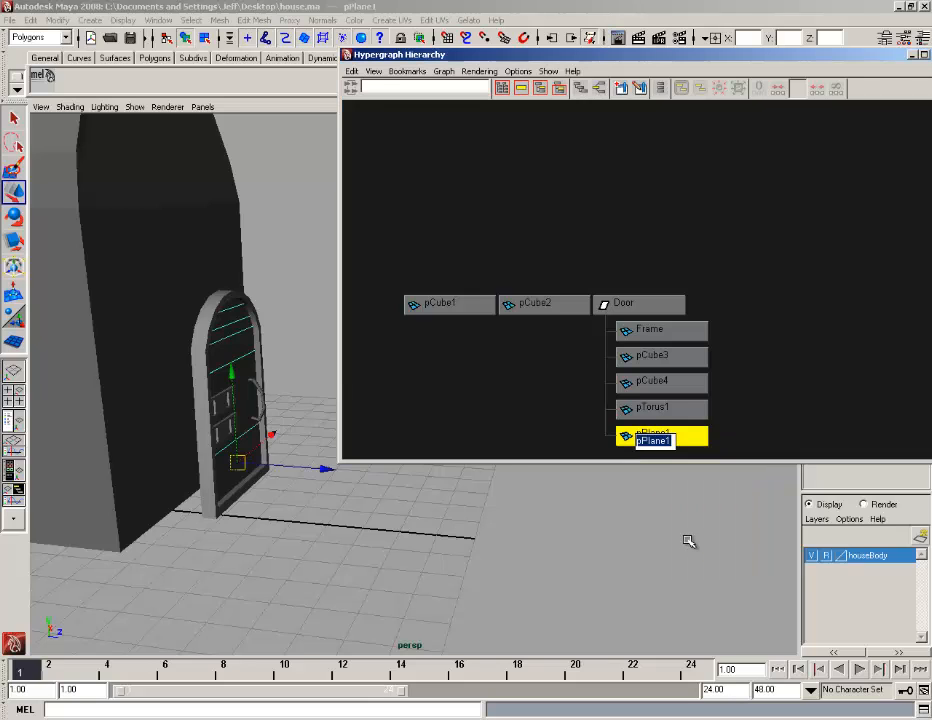
type("doorBody")
key("Return")
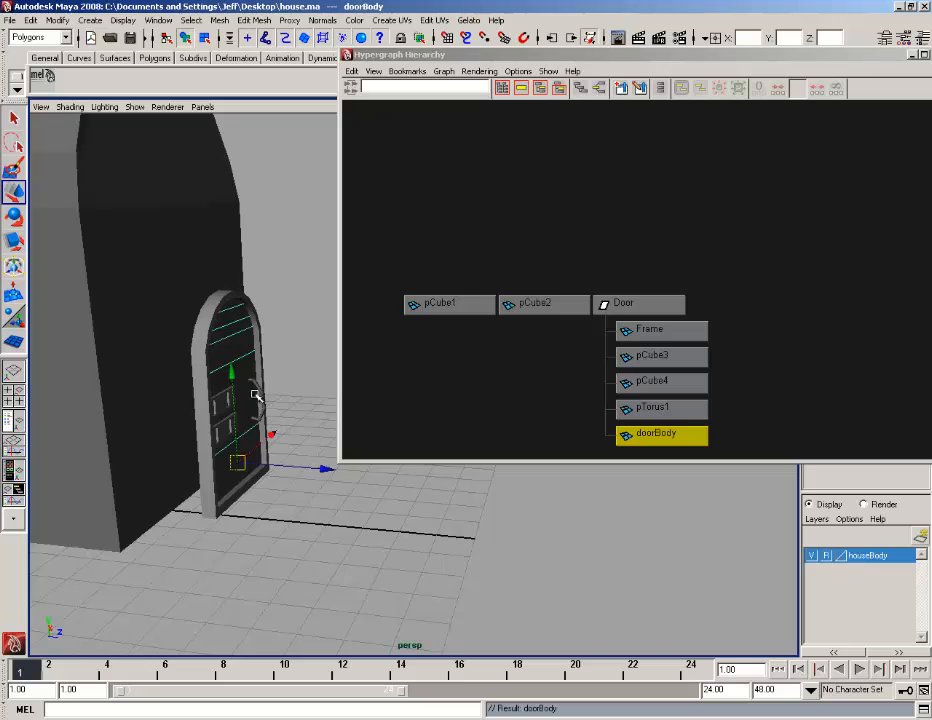
- Rename the curved torus object inside the Door group as Handle
left_click(262, 397)
right_click(652, 410)
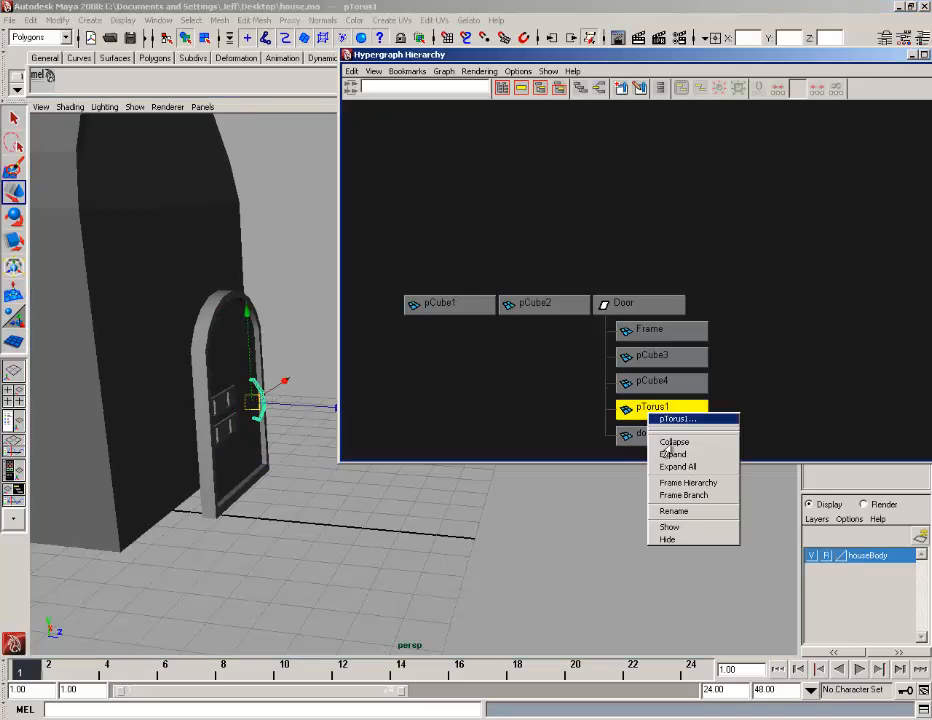
left_click(687, 512)
type("H")
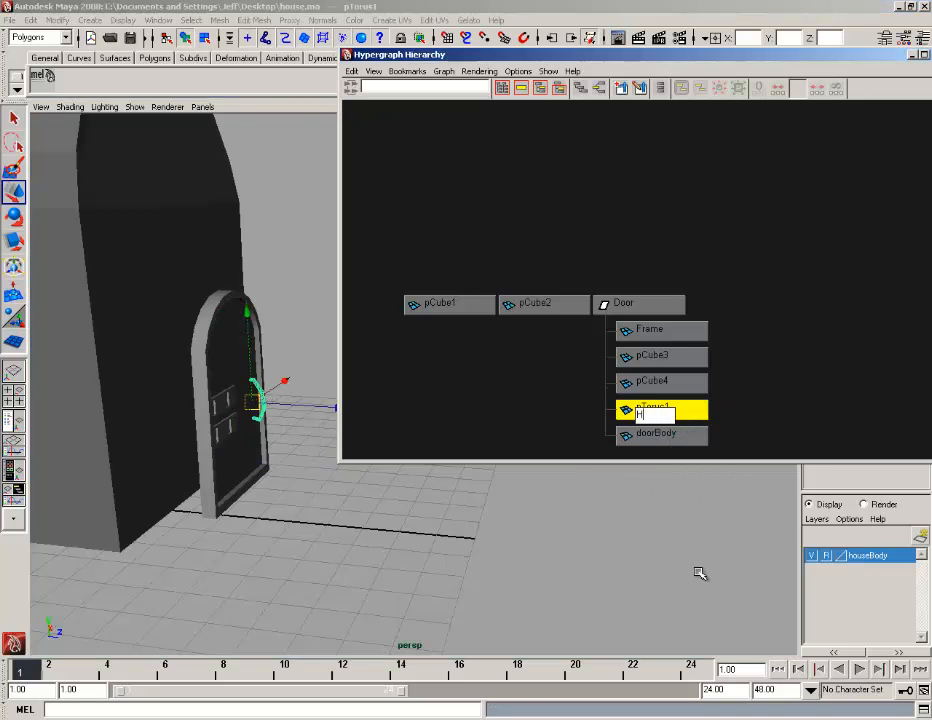
type("andle")
key("Return")
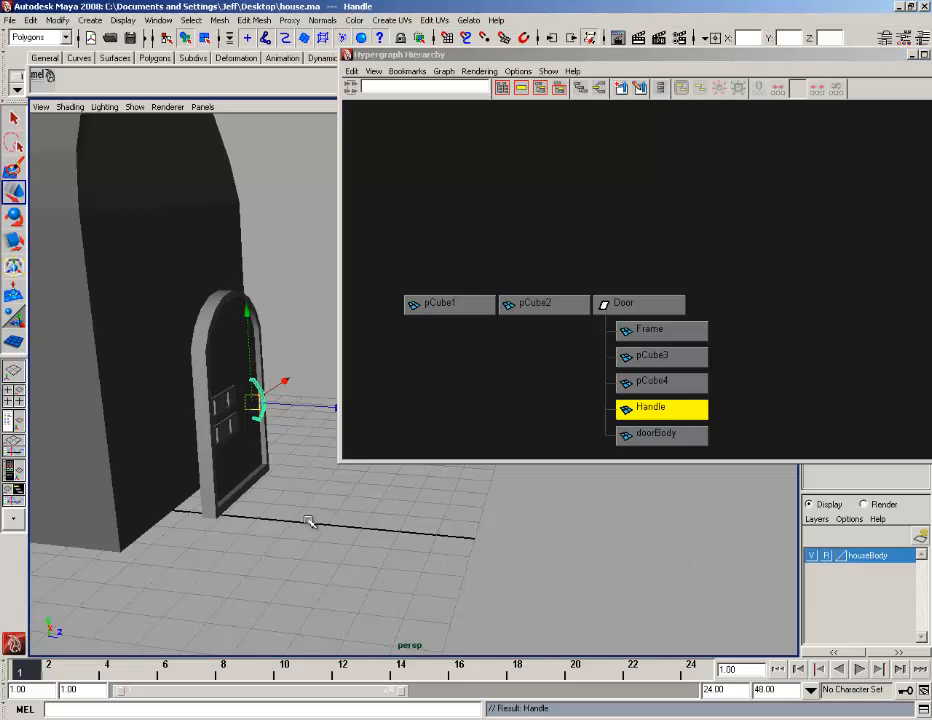
- Rename the upper hinge object inside the Door group as topHInge
left_click(242, 404)
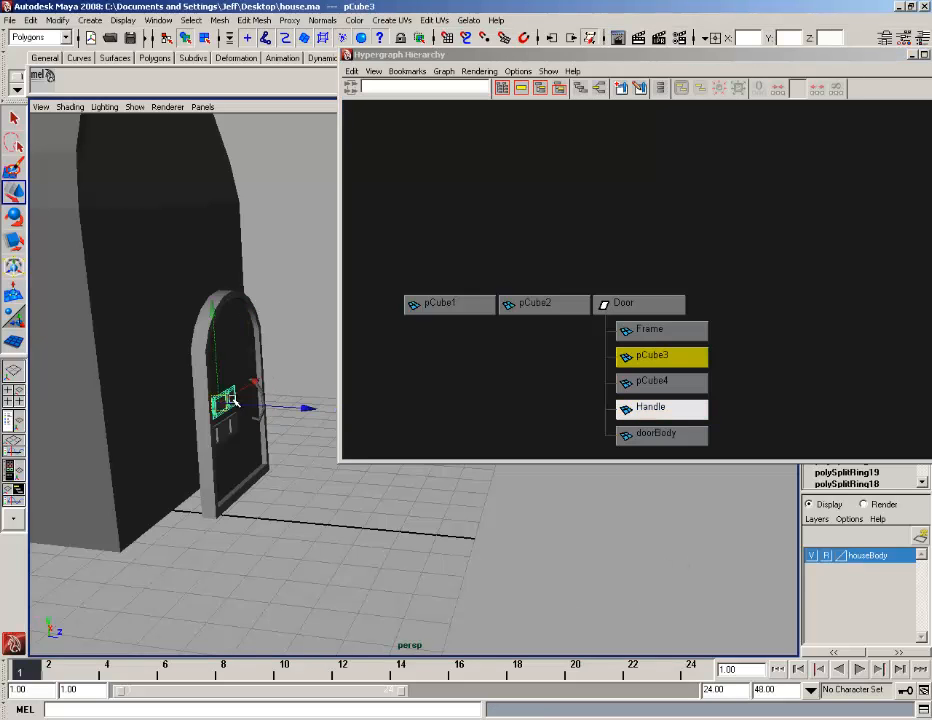
right_click(638, 364)
left_click(678, 465)
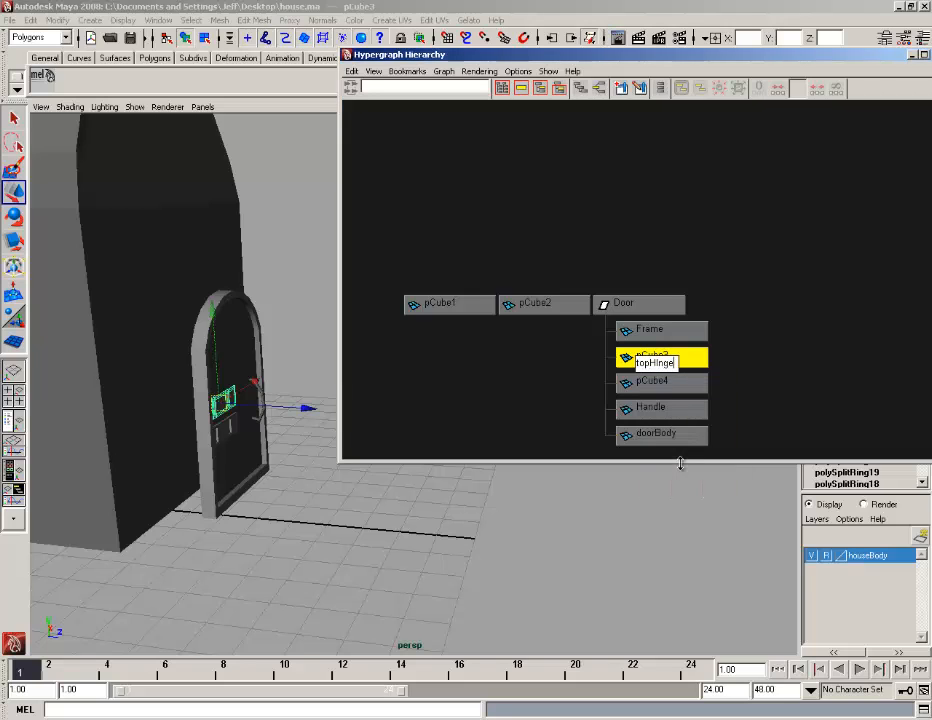
type("topHinge")
key("Return")
- Rename the lower hinge object inside the Door group as bottomHinge
left_click(648, 380)
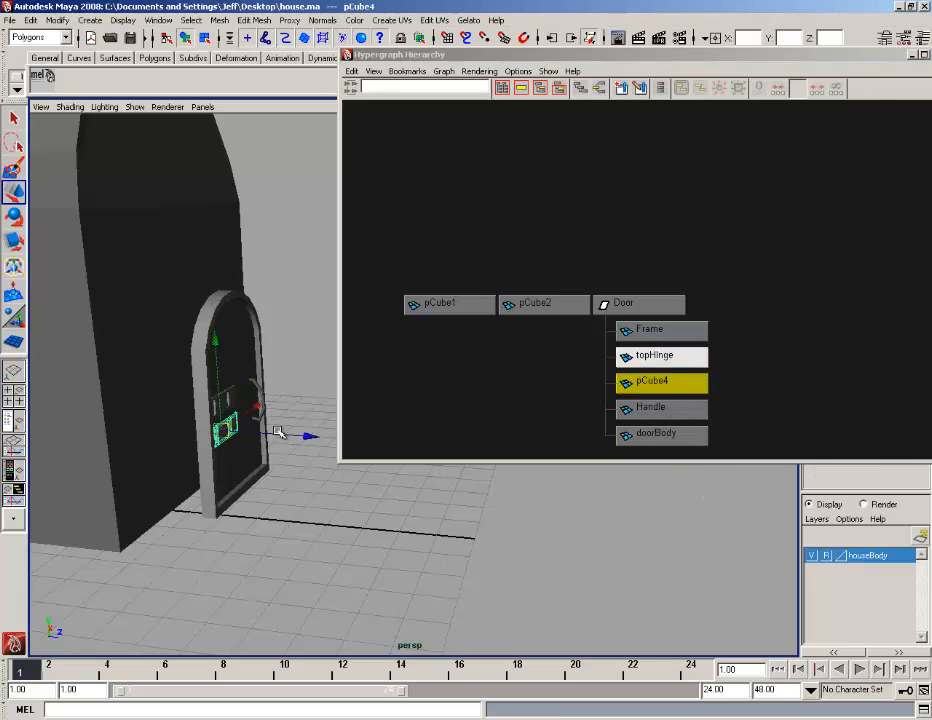
right_click(645, 386)
left_click(673, 488)
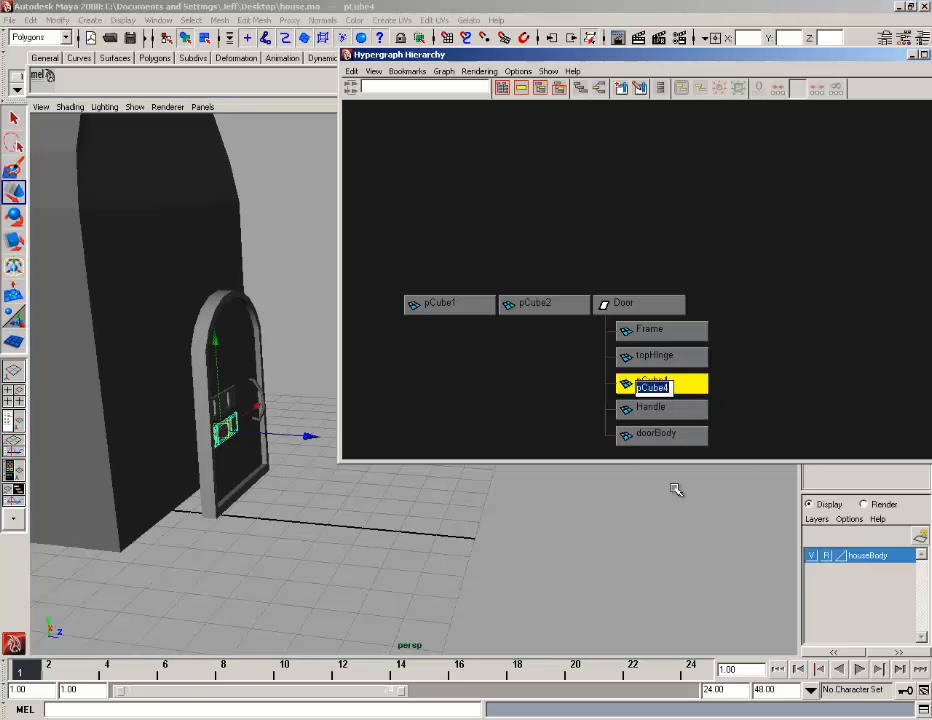
type("bottomHinge")
key("Return")
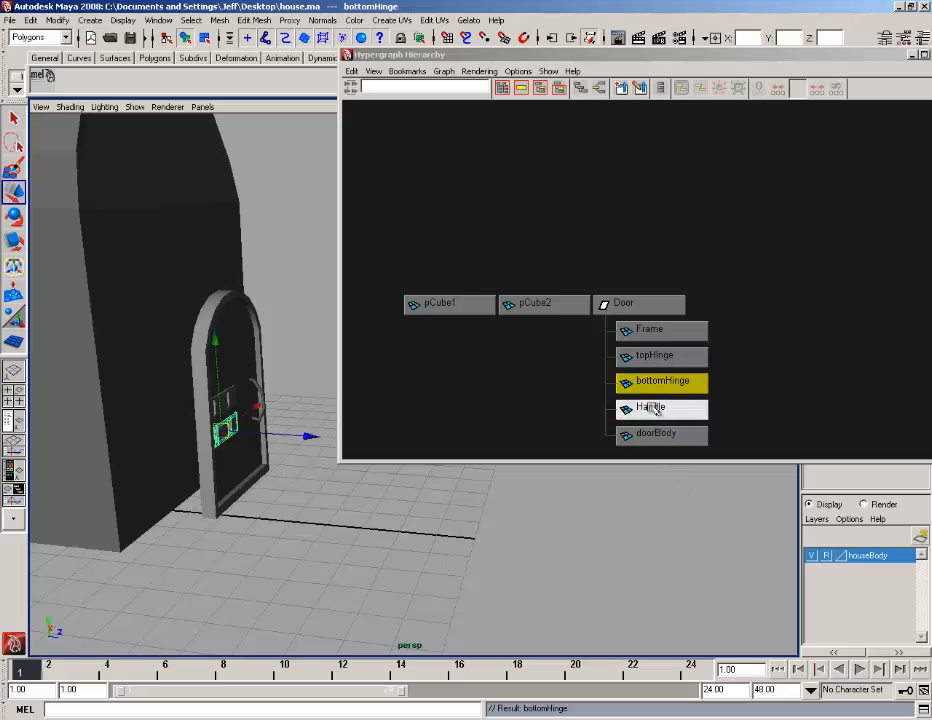
right_click(650, 390)
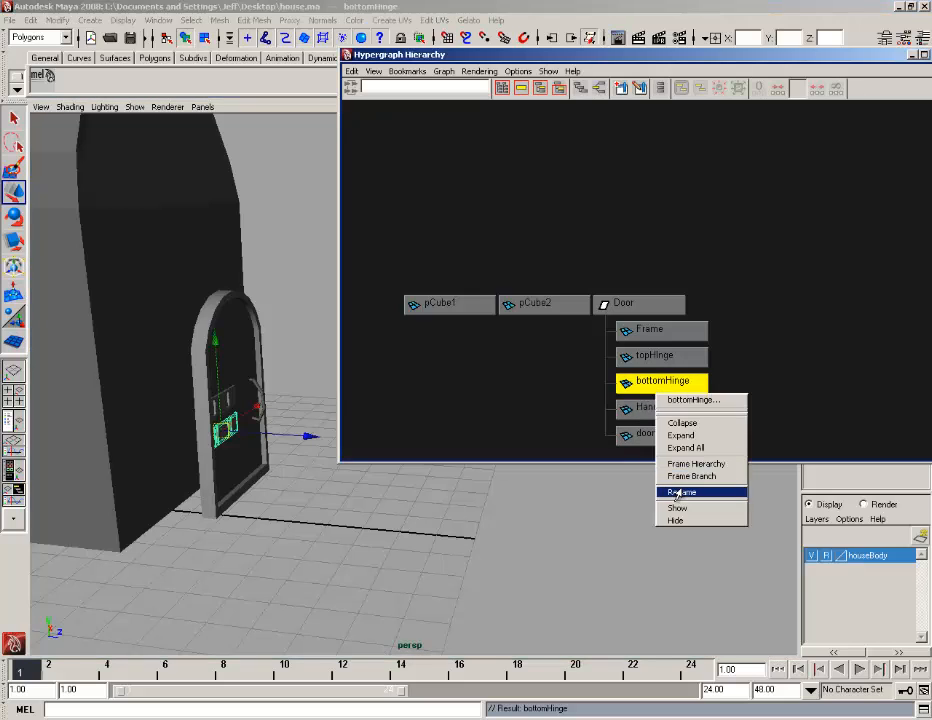
left_click(536, 536)
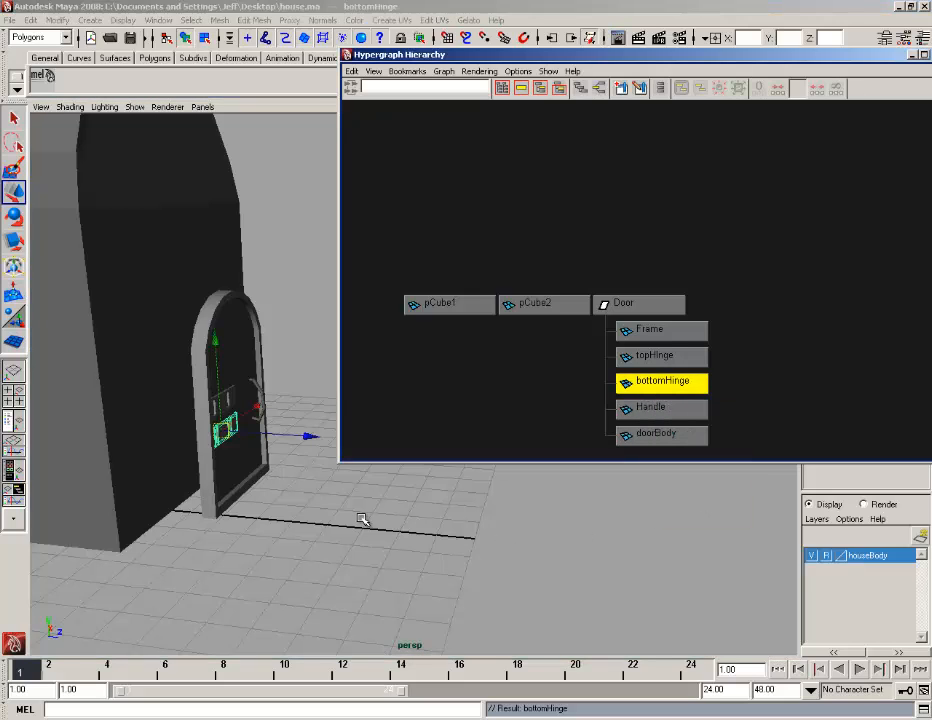
- Select pCube2 and pCube1 in turn to check which part of the house each node represents
left_click(551, 304)
key("f")
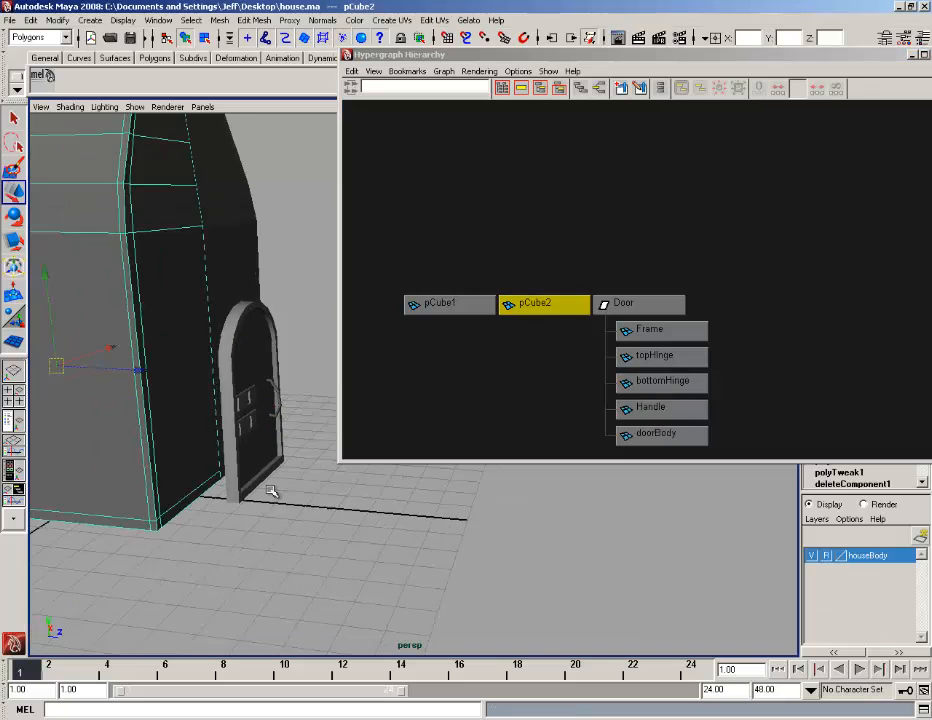
left_click(472, 306)
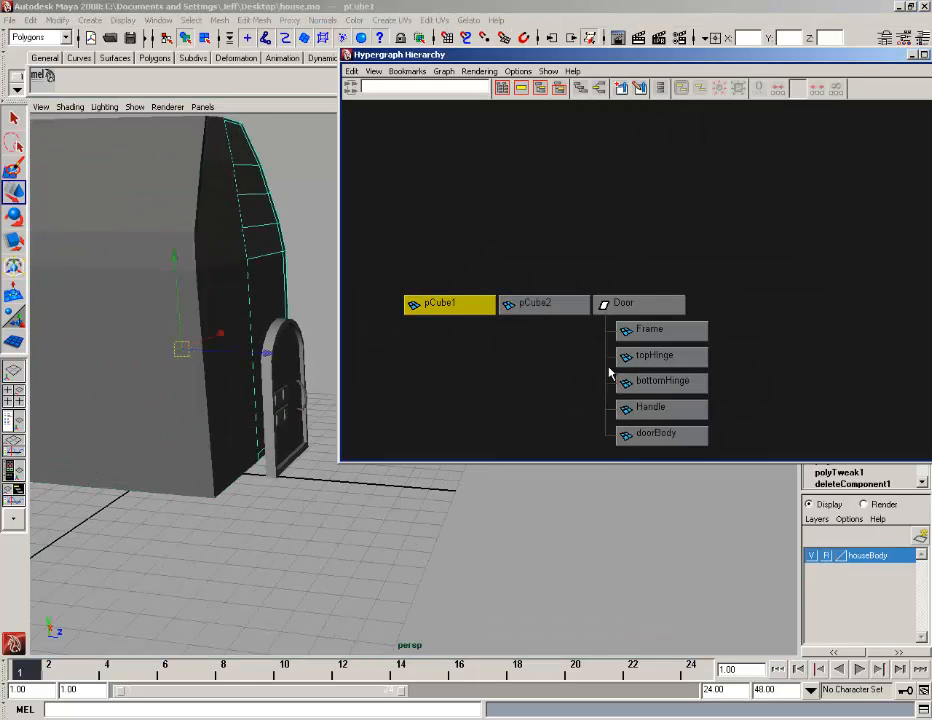
- Select the Door group and move its pivot sideways to the door's hinge-side edge
left_click(630, 308)
left_click_drag(645, 57, 730, 53)
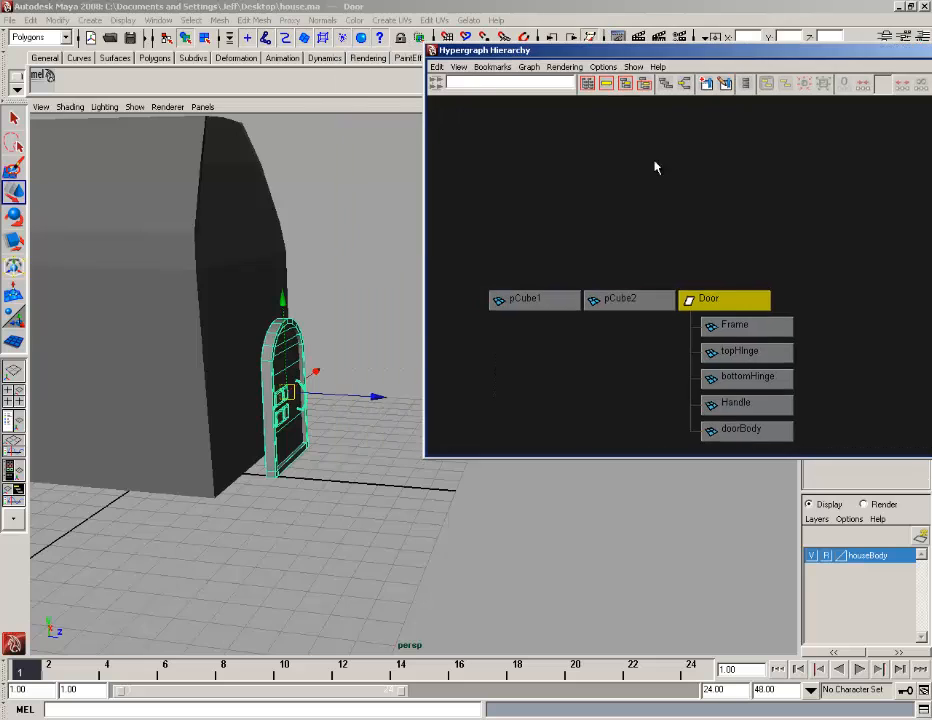
right_click_drag(400, 354, 352, 418, "alt")
left_click_drag(352, 418, 327, 441, "alt")
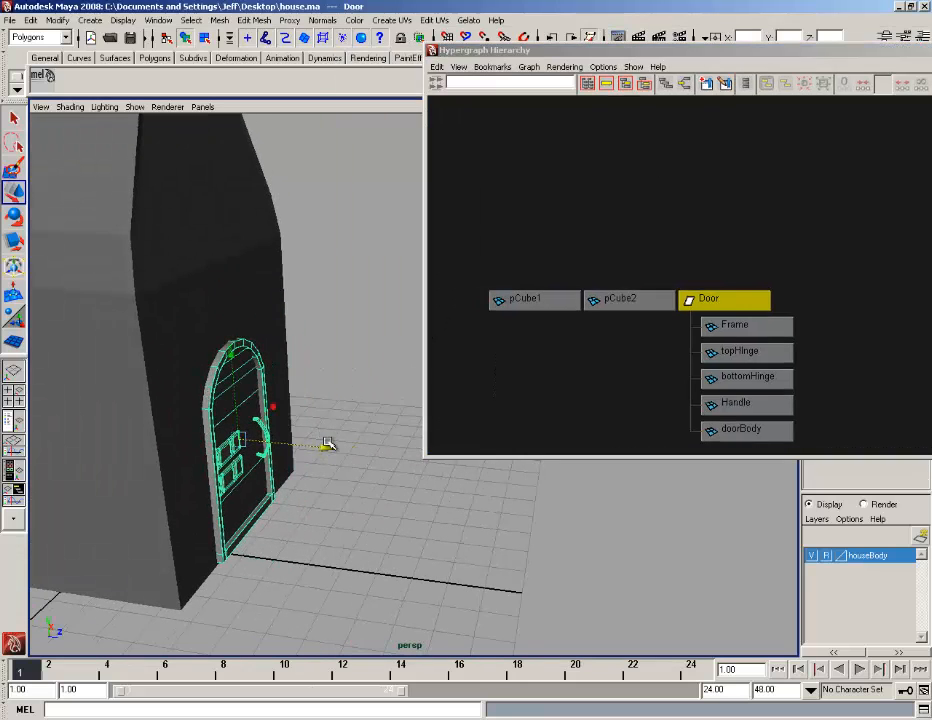
key("Insert")
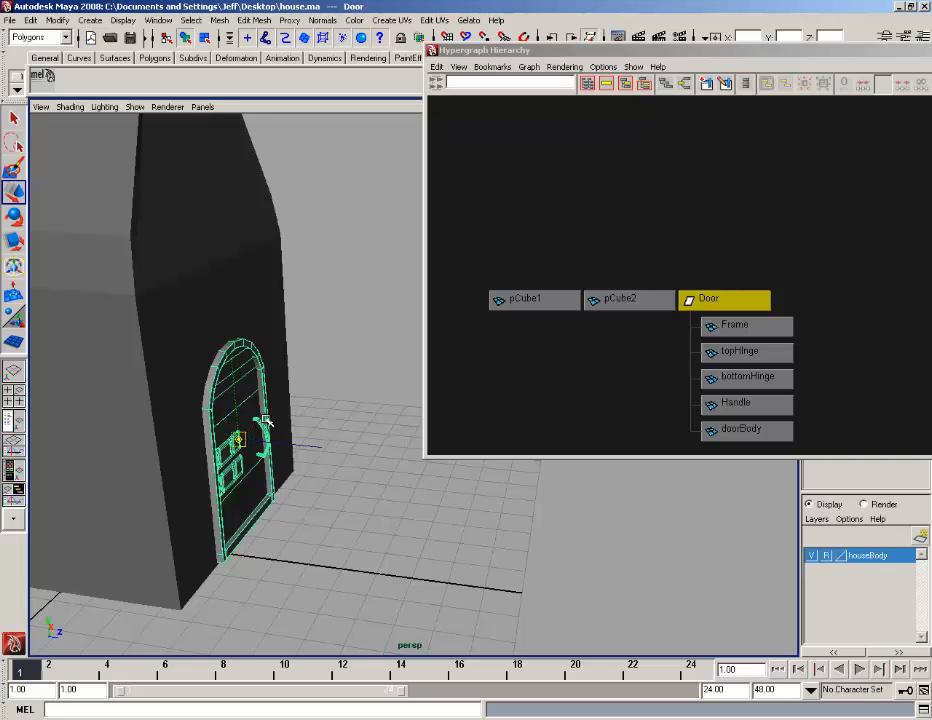
mouse_move(268, 412)
left_mouse_down()
mouse_move(229, 425)
mouse_move(176, 417)
mouse_move(245, 441)
mouse_move(261, 413)
left_mouse_up()
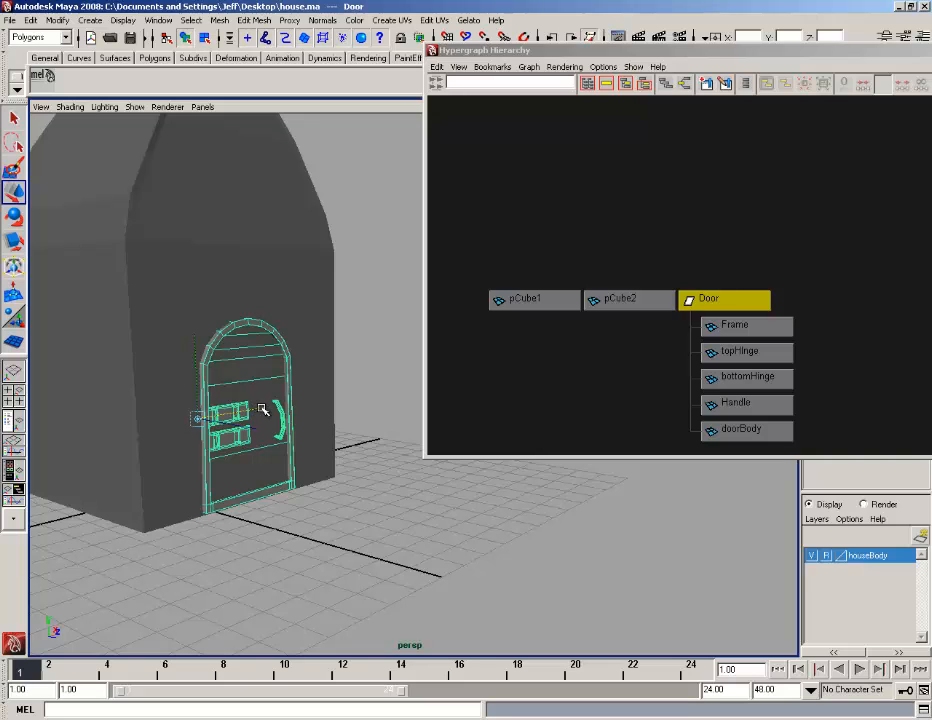
- Try to rotate the Door group around its hinge-side pivot and clear the selection
left_click(16, 218)
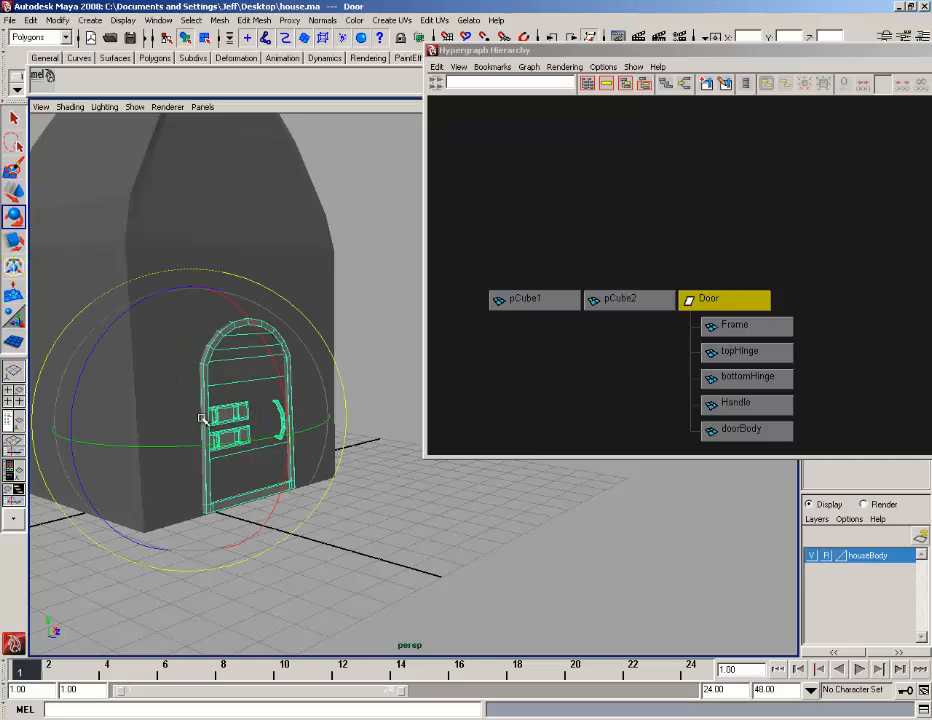
left_click_drag(202, 416, 275, 500, "alt")
left_click(662, 341)
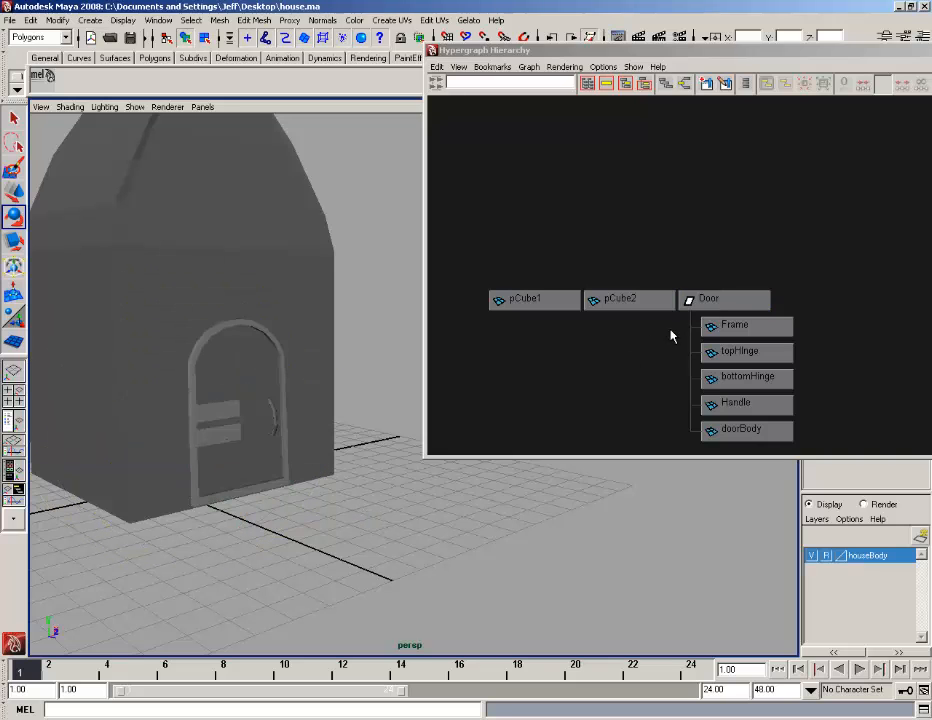
left_click(711, 298)
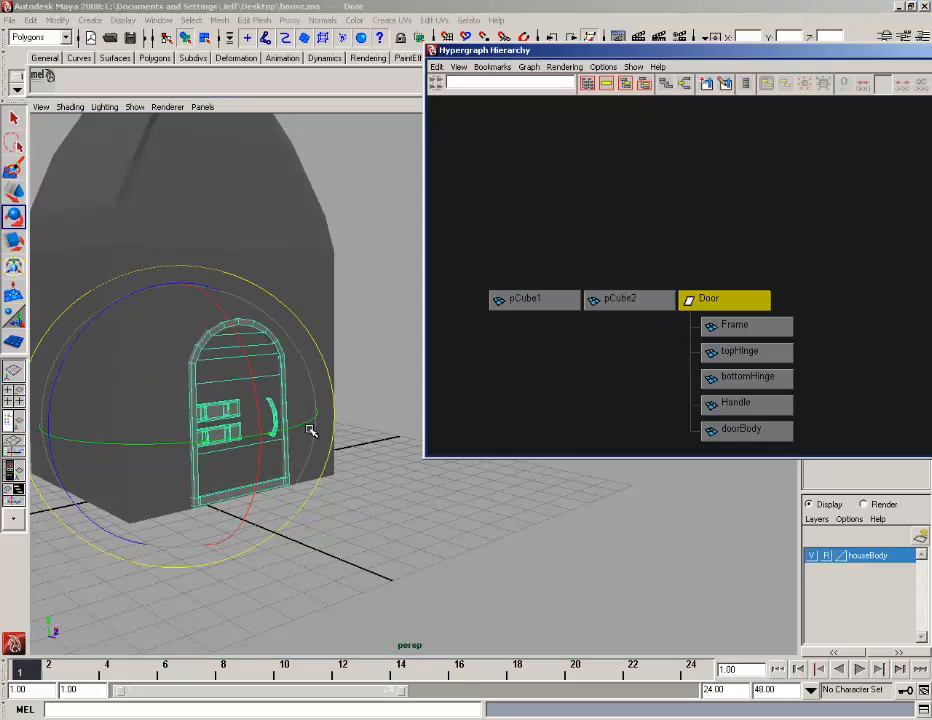
left_click_drag(310, 430, 158, 437, "alt")
left_click_drag(246, 414, 337, 381)
left_click(428, 491)
left_click_drag(428, 491, 388, 468, "alt")
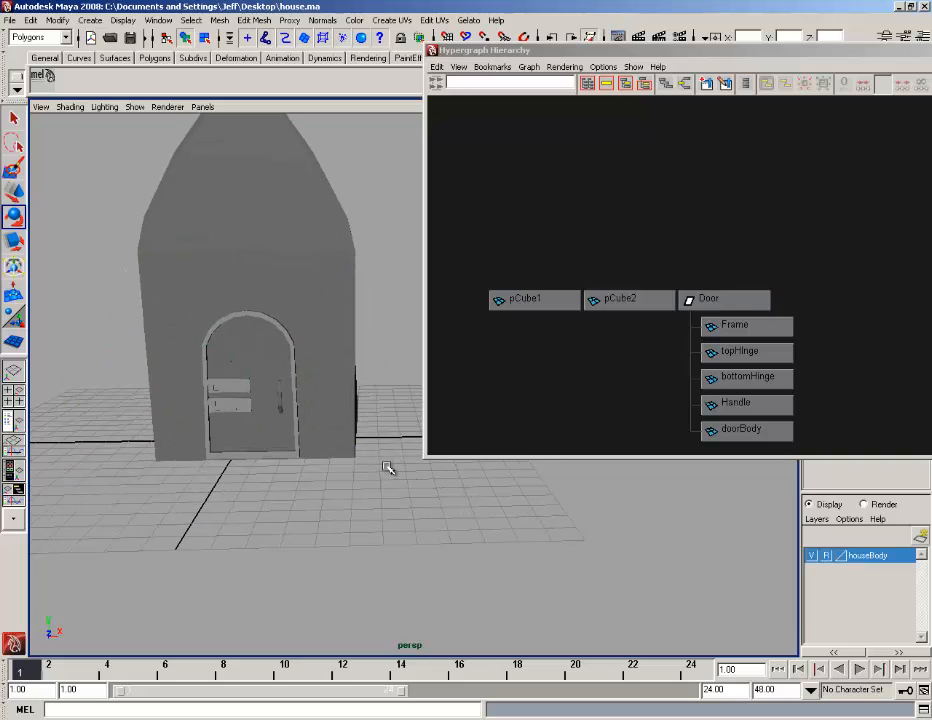
left_click_drag(321, 468, 390, 466, "alt")
- Center the Door group's pivot and clear the selection
left_click(751, 300)
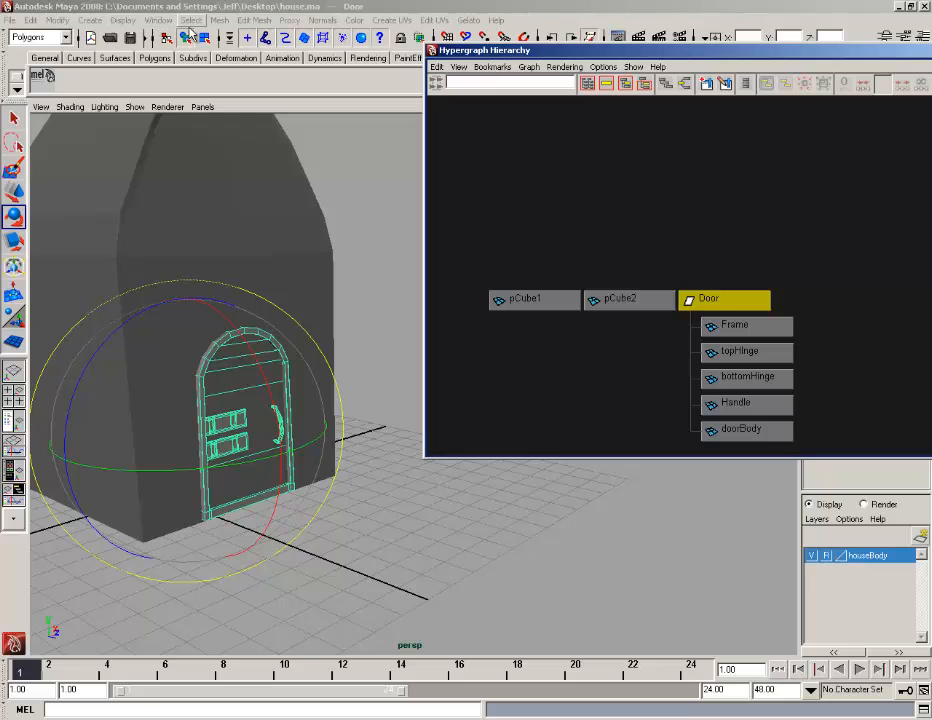
left_click(57, 20)
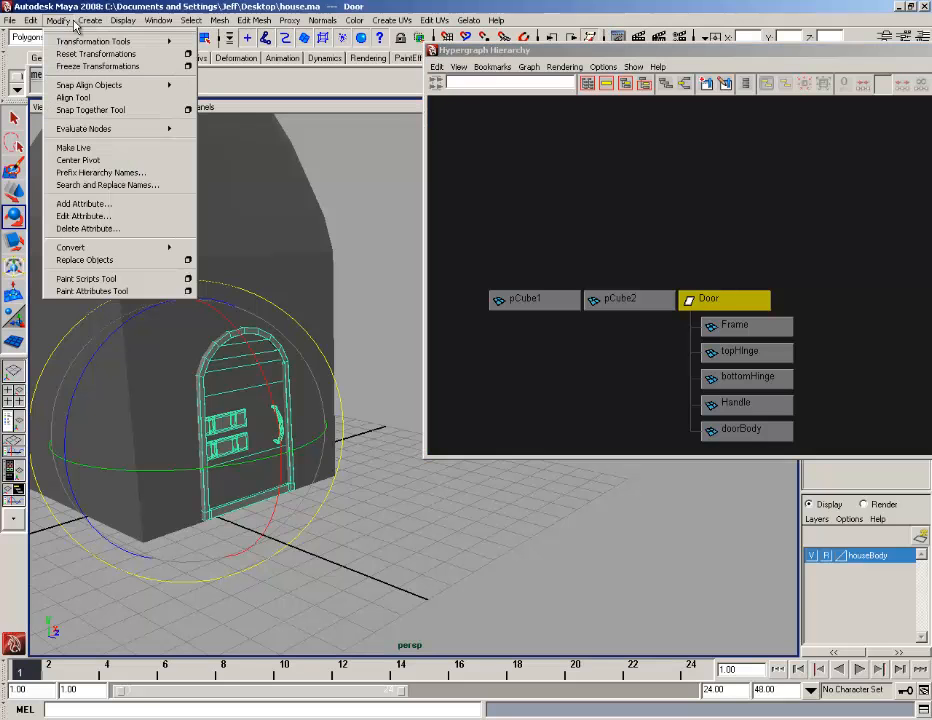
left_click(95, 158)
left_click(462, 577)
right_click_drag(321, 430, 345, 465, "alt")
middle_click_drag(345, 465, 354, 499, "alt")
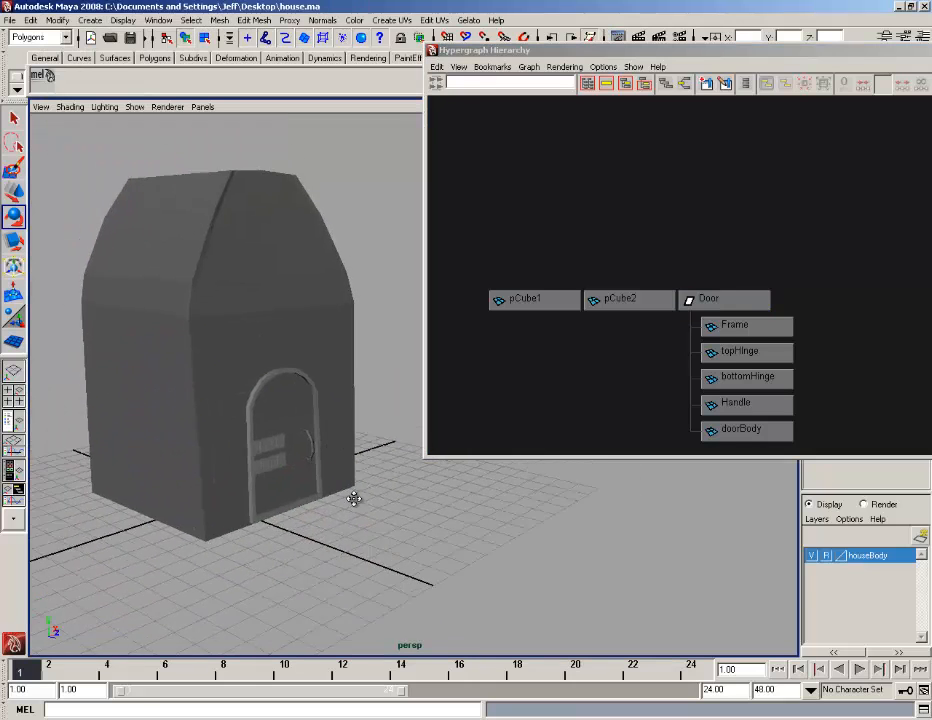
- Duplicate the arched door Frame and raise the copy along Y onto the gable above the door
left_click_drag(354, 499, 278, 464, "alt")
left_click_drag(466, 49, 695, 72)
left_click_drag(547, 370, 193, 459, "alt")
left_click(224, 416)
scroll(235, 431, "down", 3)
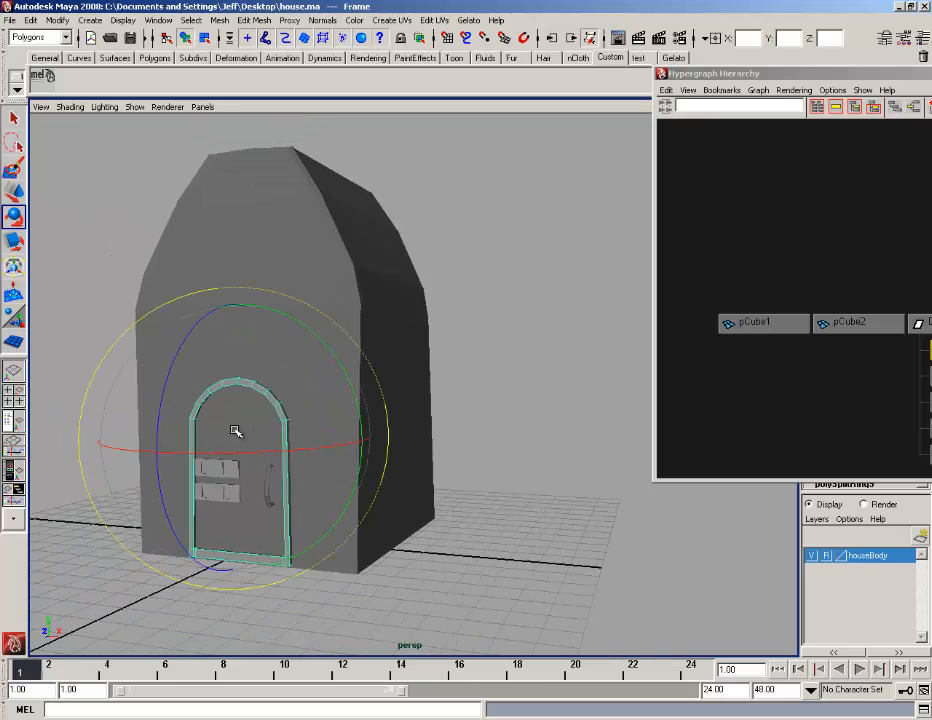
key("ctrl+d")
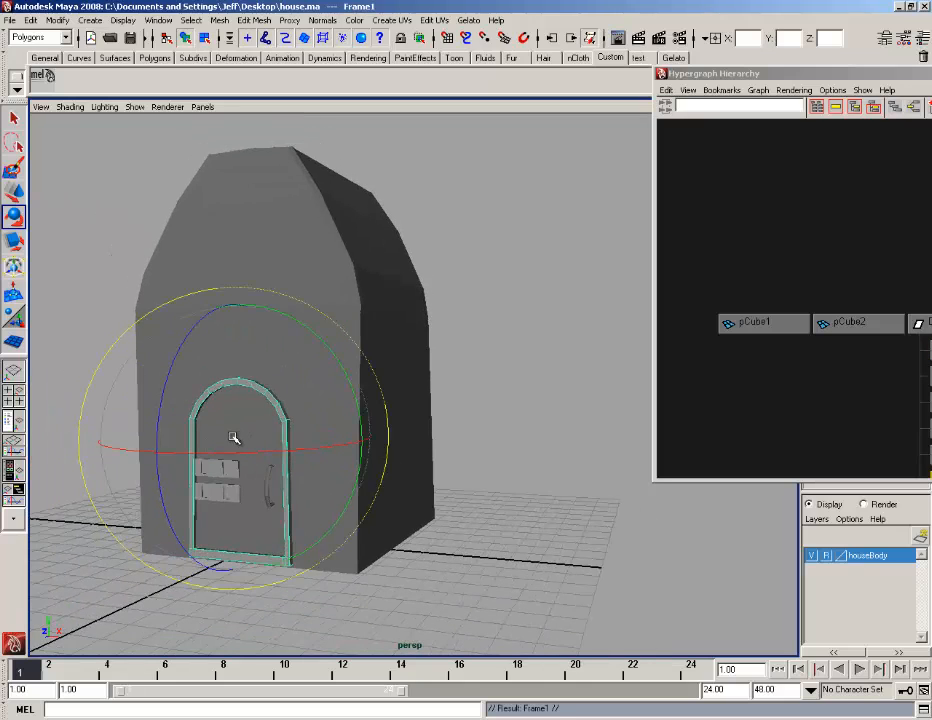
key("w")
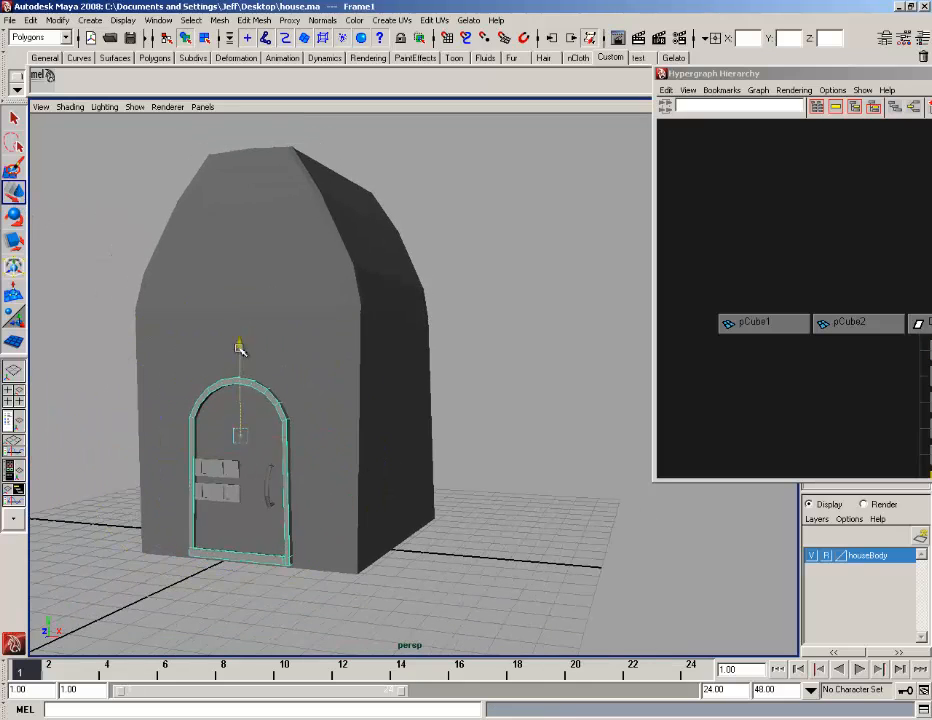
left_click_drag(241, 347, 262, 165)
- Scale the duplicated arched frame down uniformly to window size and center it along X above the door
left_click(10, 246)
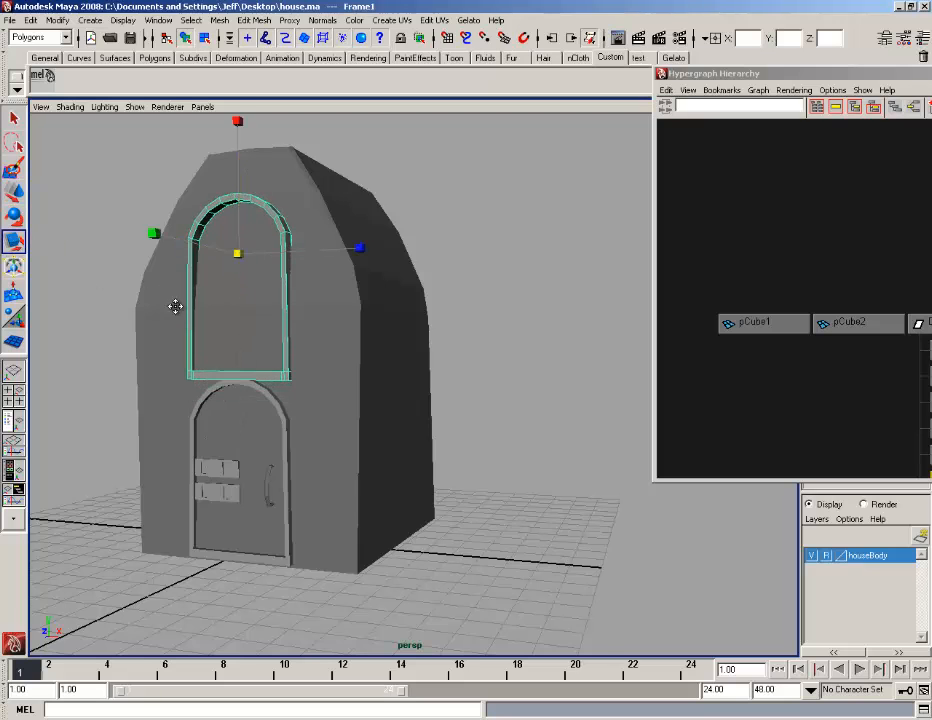
middle_click_drag(175, 306, 178, 390, "alt")
left_click_drag(241, 335, 162, 335)
left_click_drag(256, 381, 314, 385, "alt")
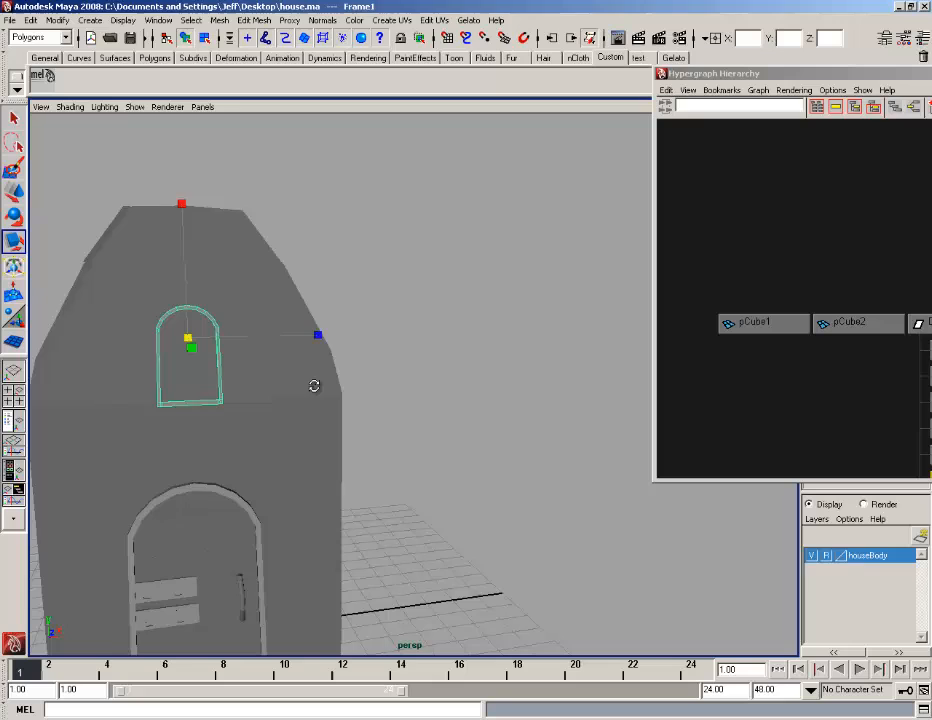
left_click(14, 192)
left_click_drag(284, 340, 295, 333)
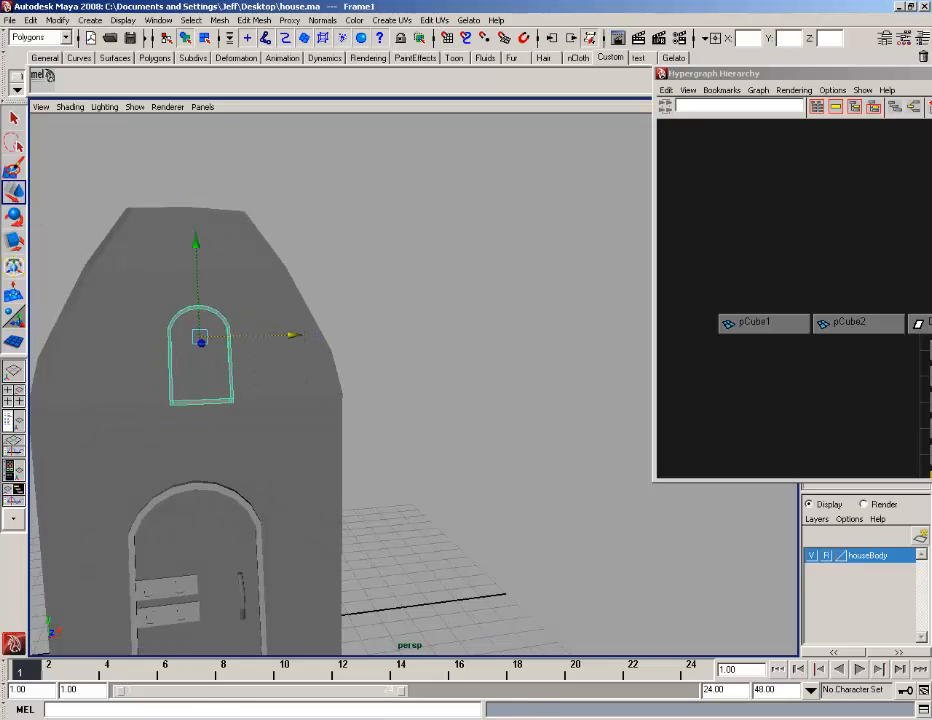
- Check the reference house in the browser's YouTube tutorial, and widen and slightly enlarge the window frame
left_click(202, 718)
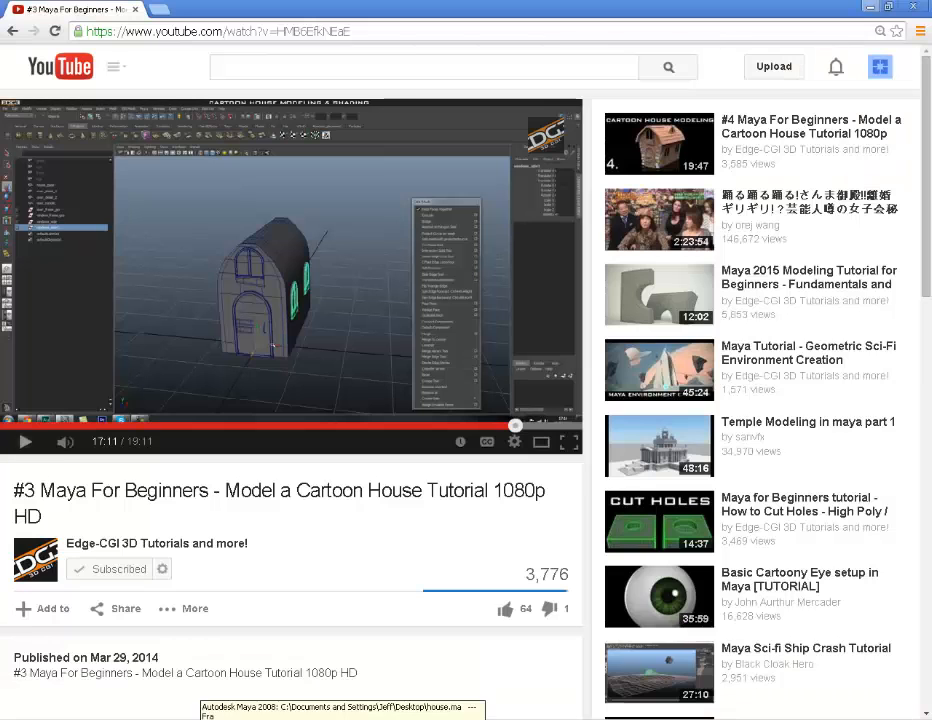
left_click(205, 718)
left_click(14, 240)
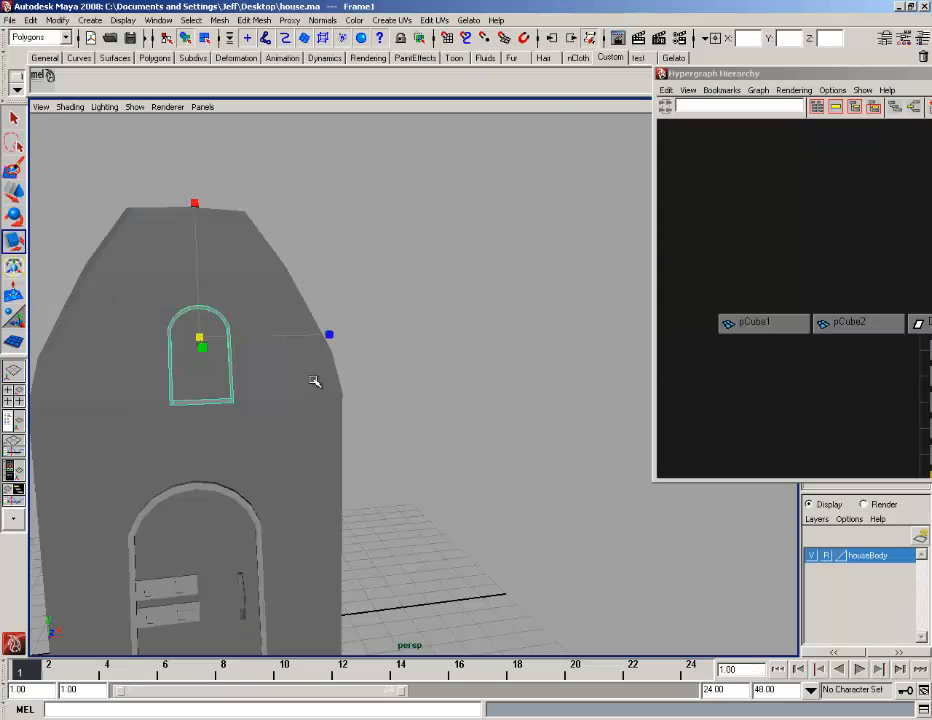
left_click_drag(330, 337, 356, 337)
left_click_drag(201, 337, 202, 339)
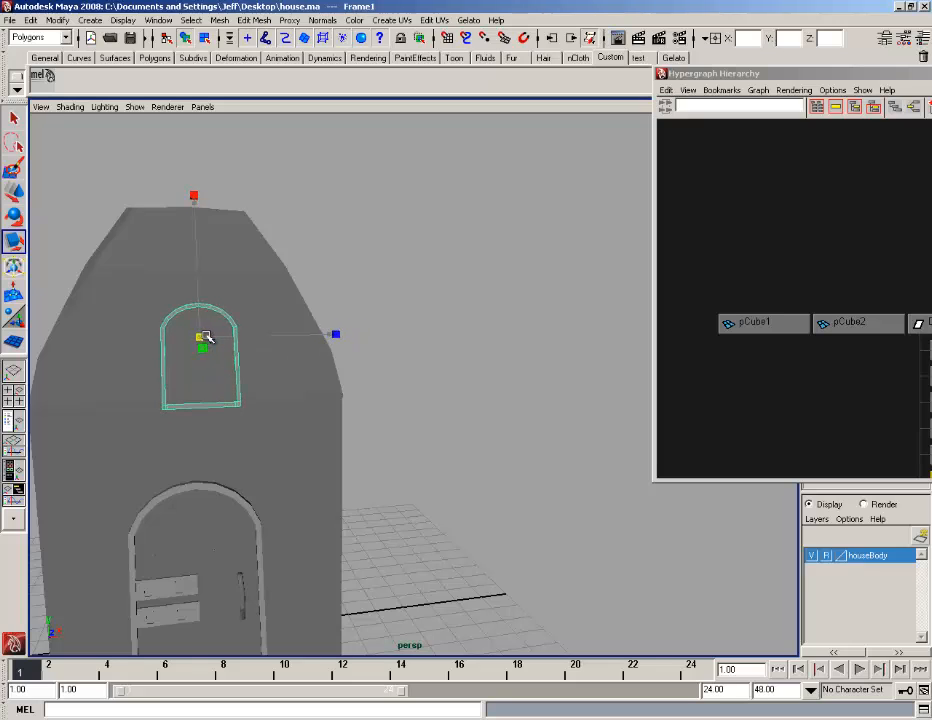
- Raise the window frame along Y to sit higher on the gable
left_click(14, 190)
left_click_drag(197, 243, 194, 190)
left_click_drag(231, 301, 362, 316, "alt")
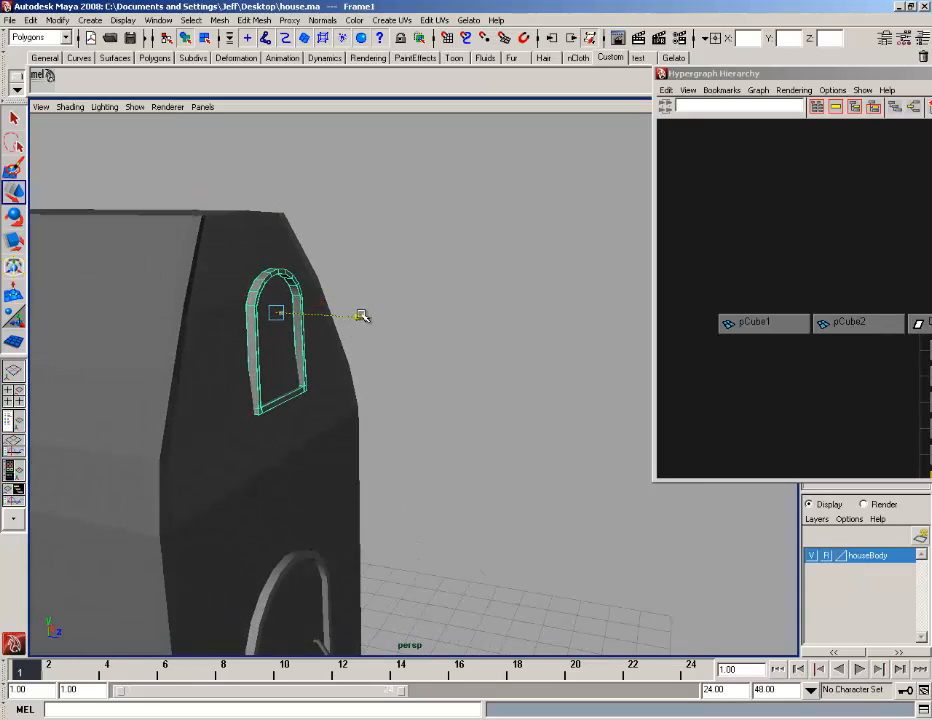
- Try to rotate the window frame to follow the slope of the gable
left_click(15, 216)
left_click(378, 237)
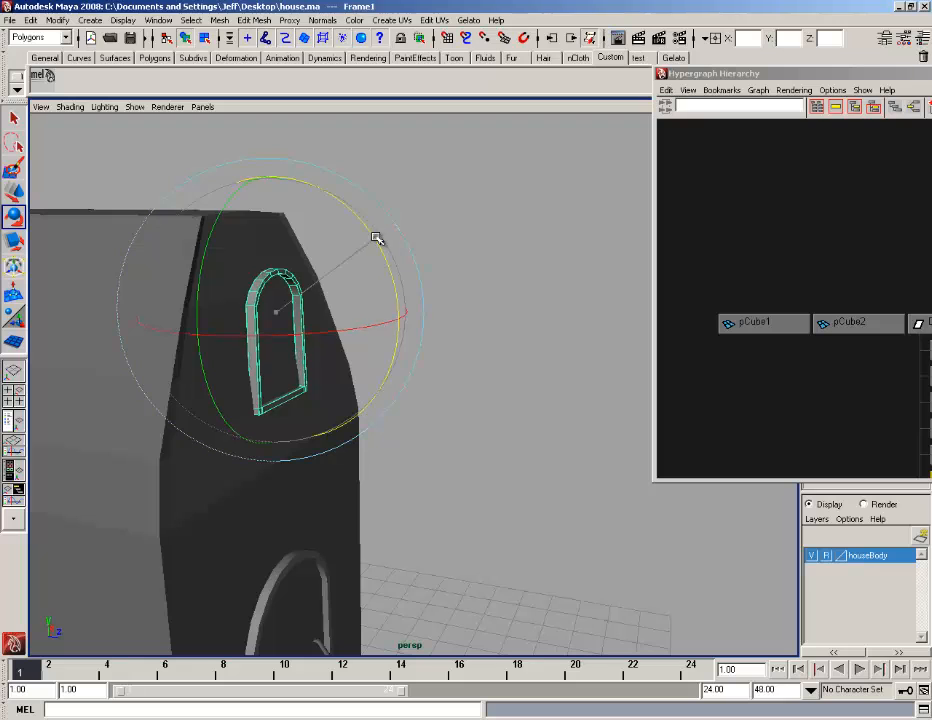
left_click_drag(378, 237, 401, 262, "alt")
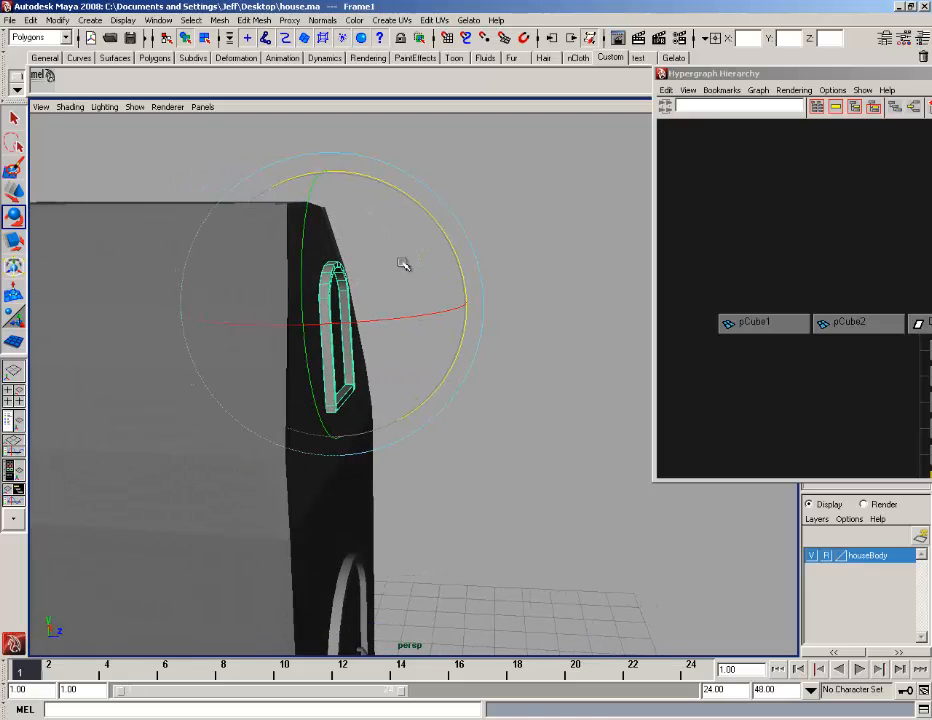
middle_click_drag(401, 262, 361, 291)
- Scale the window frame deeper along Z and reposition it along Z in the gable wall
left_click(15, 190)
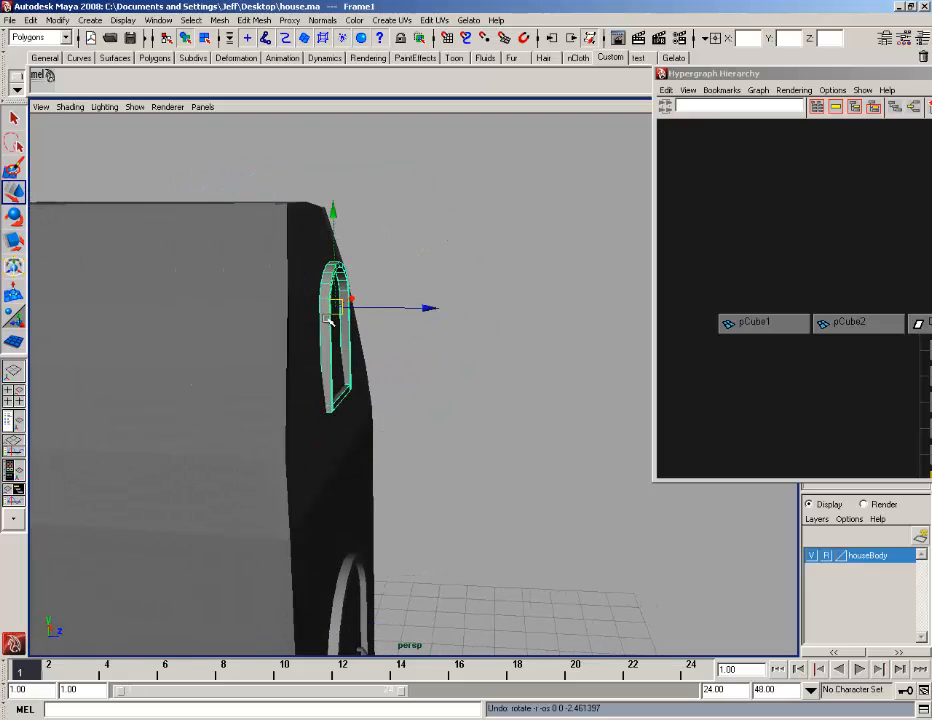
key("r")
left_click_drag(468, 311, 540, 310)
left_click(16, 192)
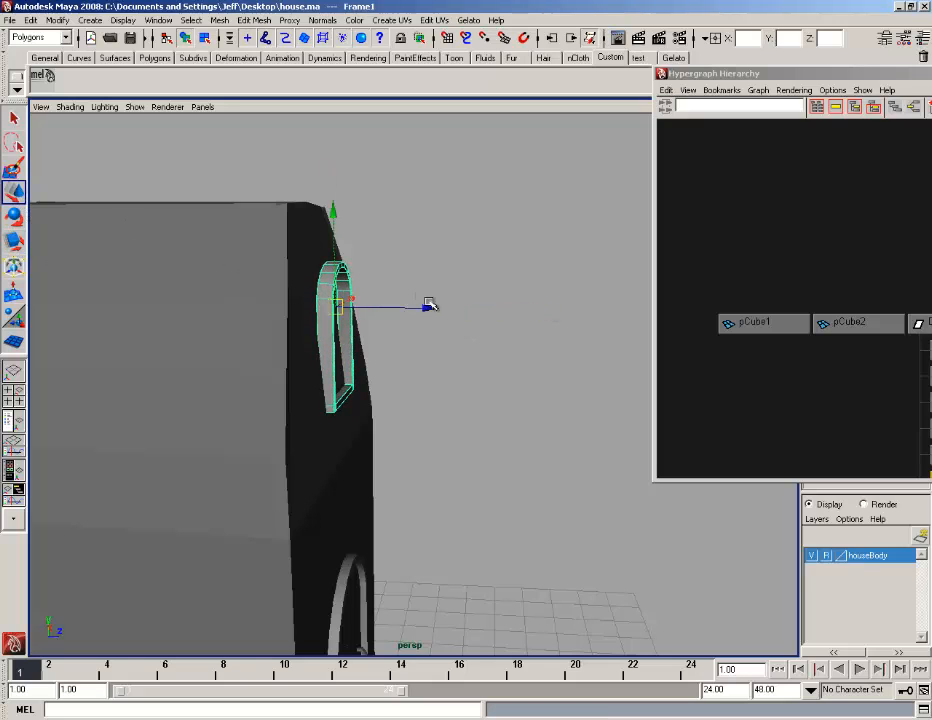
left_click_drag(433, 308, 200, 282)
left_click(14, 218)
left_click(463, 254)
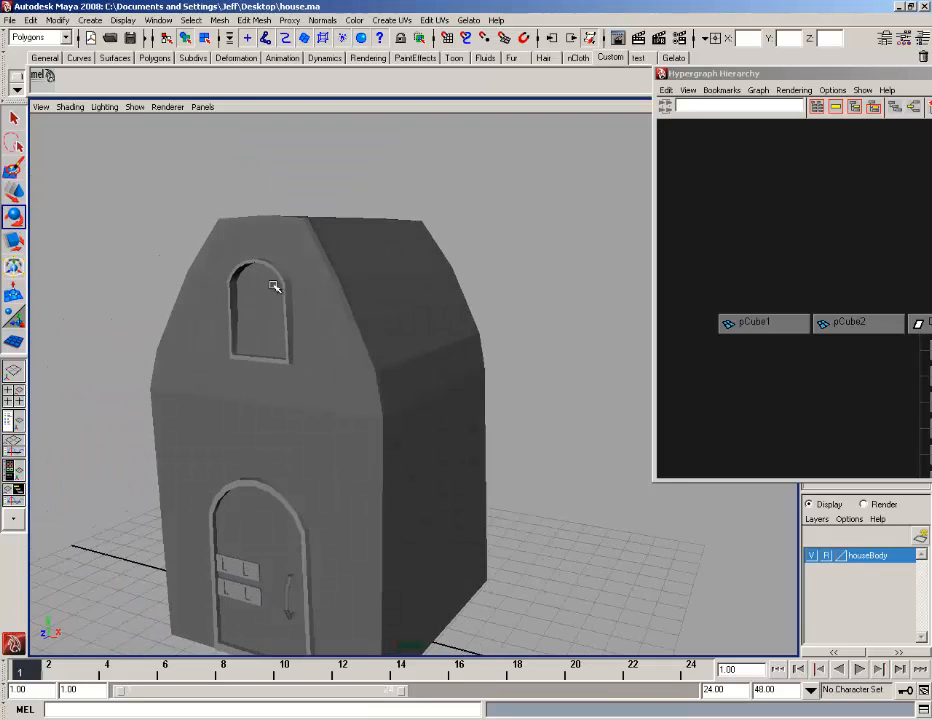
- Turn off reference mode for the houseBody layer and switch the house body to vertex editing
left_click_drag(274, 286, 236, 289, "alt")
right_click_drag(236, 289, 348, 378, "alt")
middle_click_drag(348, 378, 376, 450, "alt")
left_click_drag(405, 425, 350, 381, "alt")
left_click(443, 343)
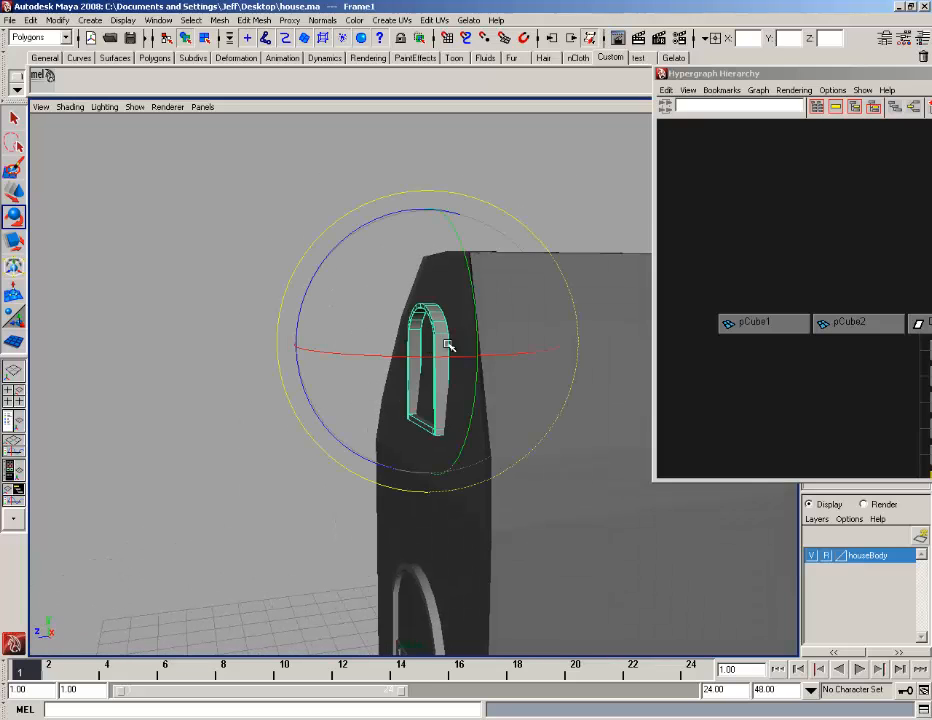
left_click(481, 302)
left_click(500, 272)
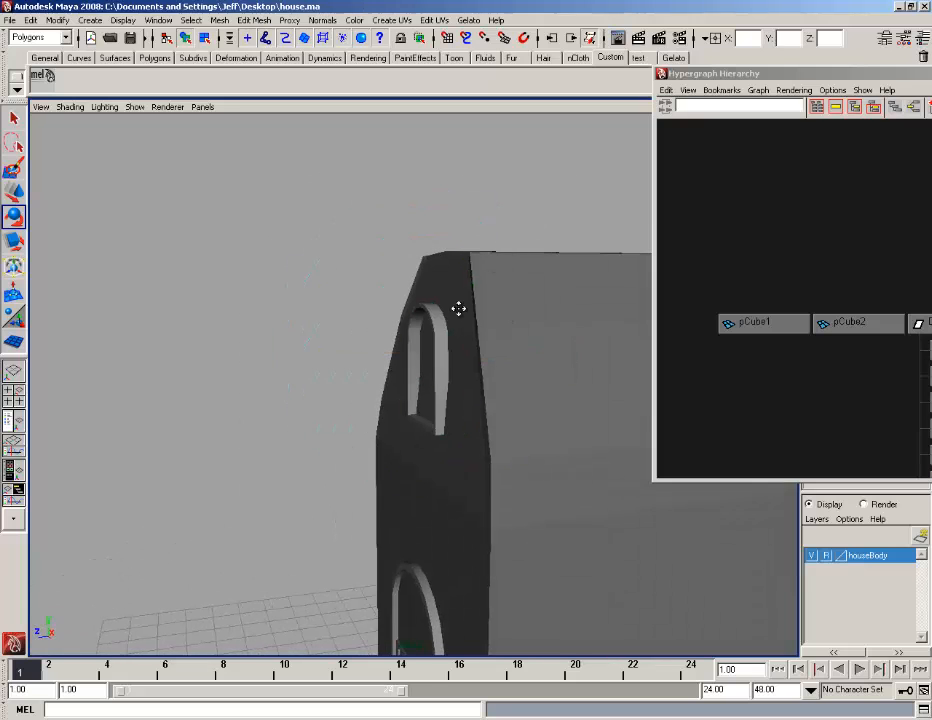
left_click_drag(458, 308, 346, 301, "alt")
right_click(414, 268)
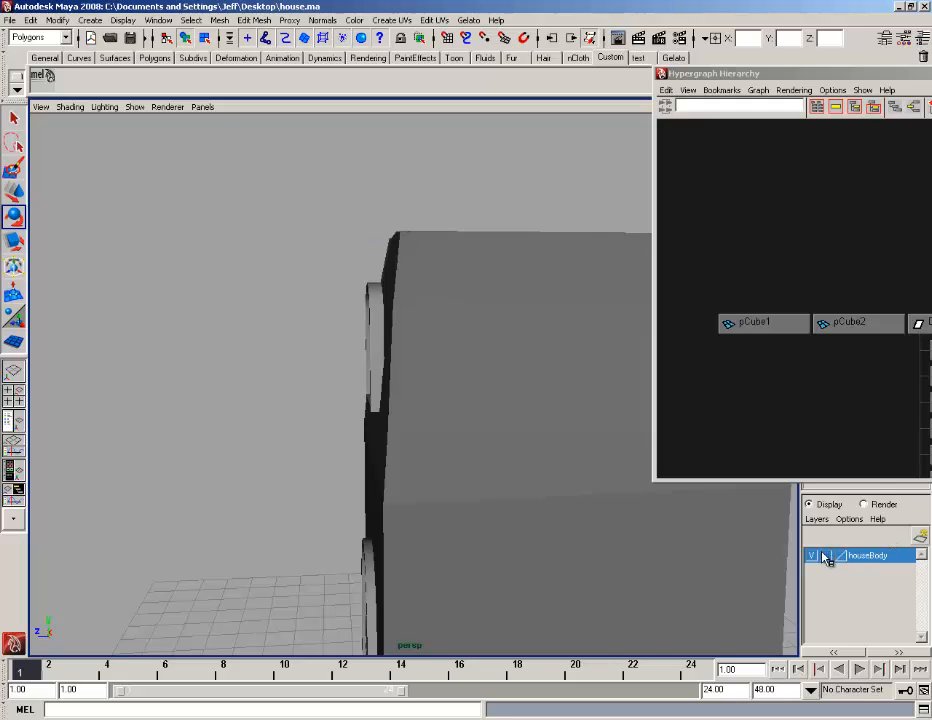
left_click(435, 266)
right_click_drag(435, 264, 416, 277)
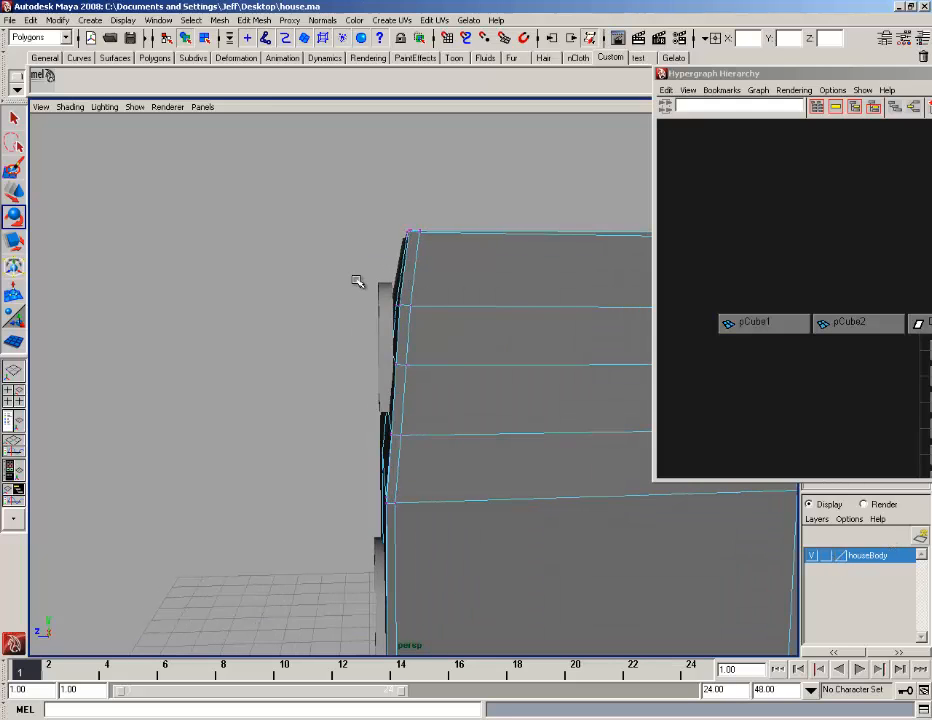
- Move the three vertex rows of the front gable behind the window forward along Z to straighten the wall
left_click_drag(358, 281, 430, 327)
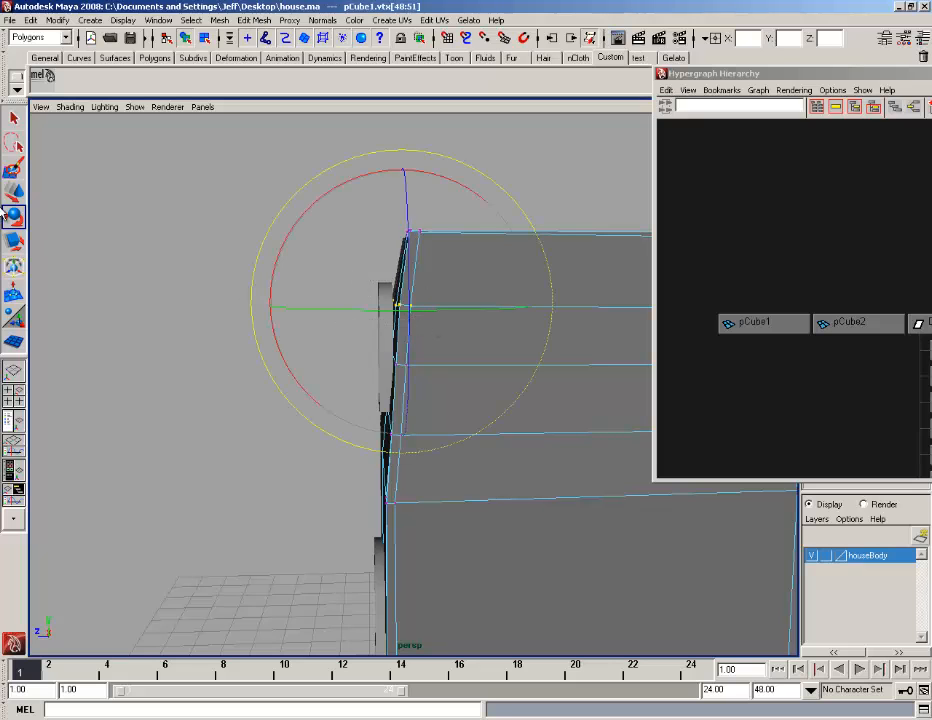
key("w")
left_click_drag(307, 310, 398, 346)
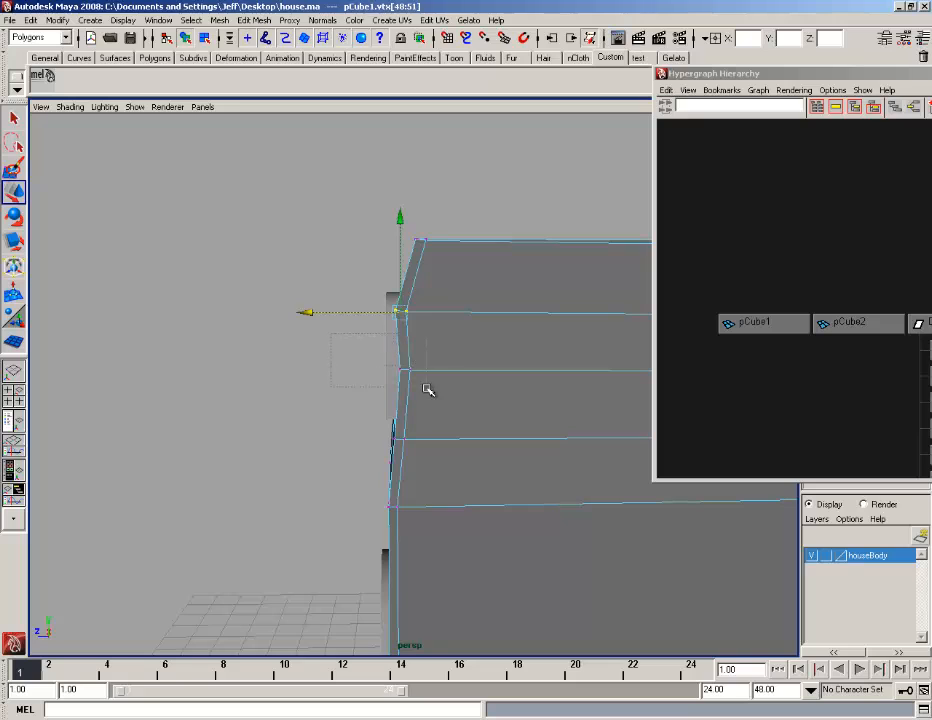
left_click_drag(428, 390, 426, 389)
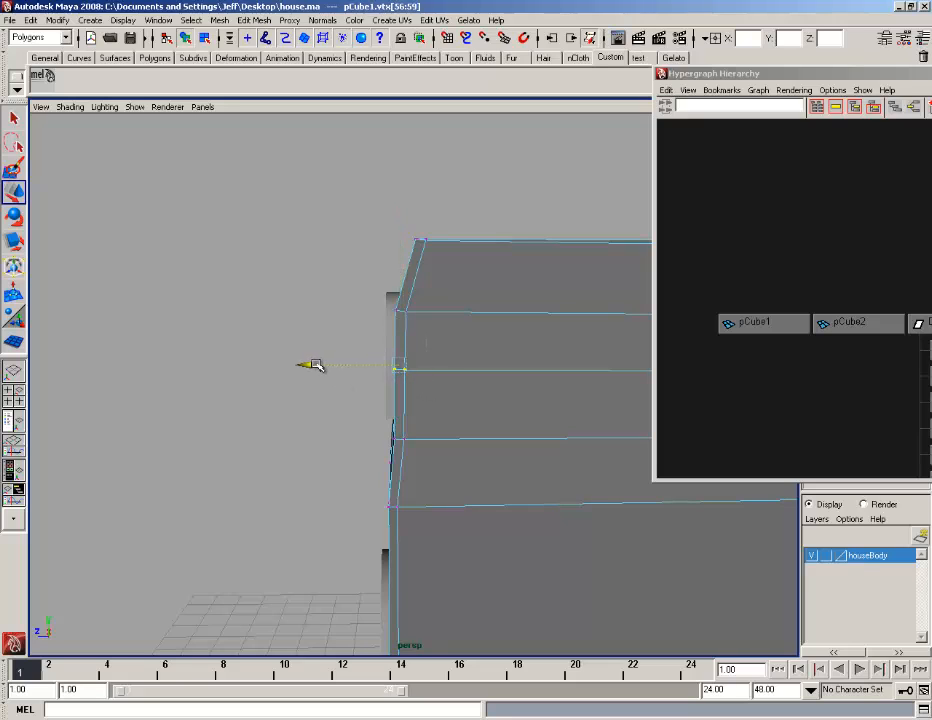
left_click_drag(360, 443, 352, 425, "alt")
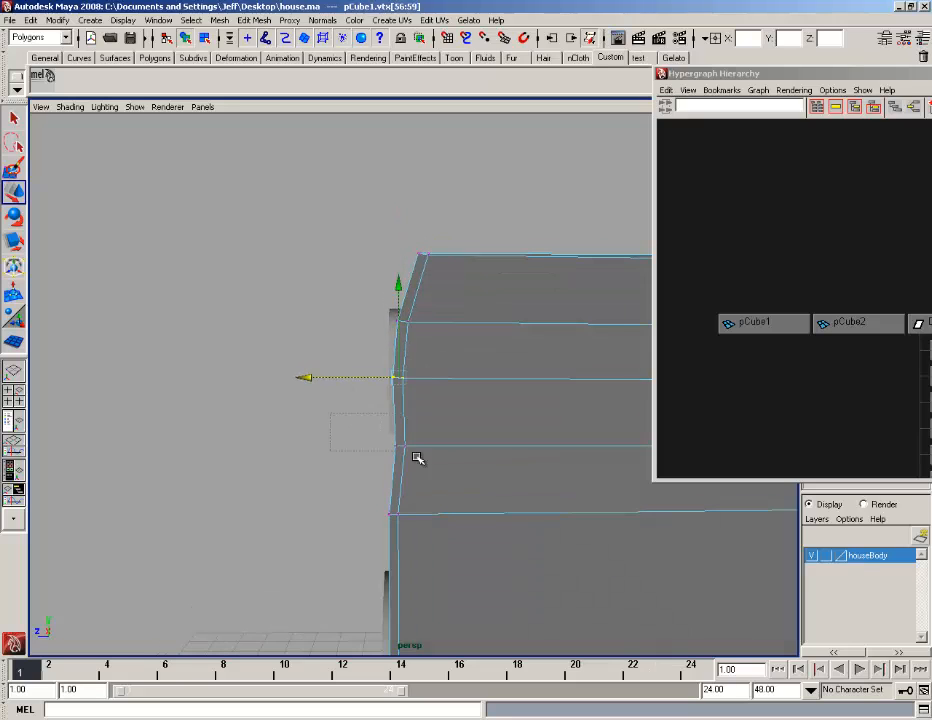
left_click_drag(418, 458, 414, 457)
left_click_drag(315, 436, 310, 436)
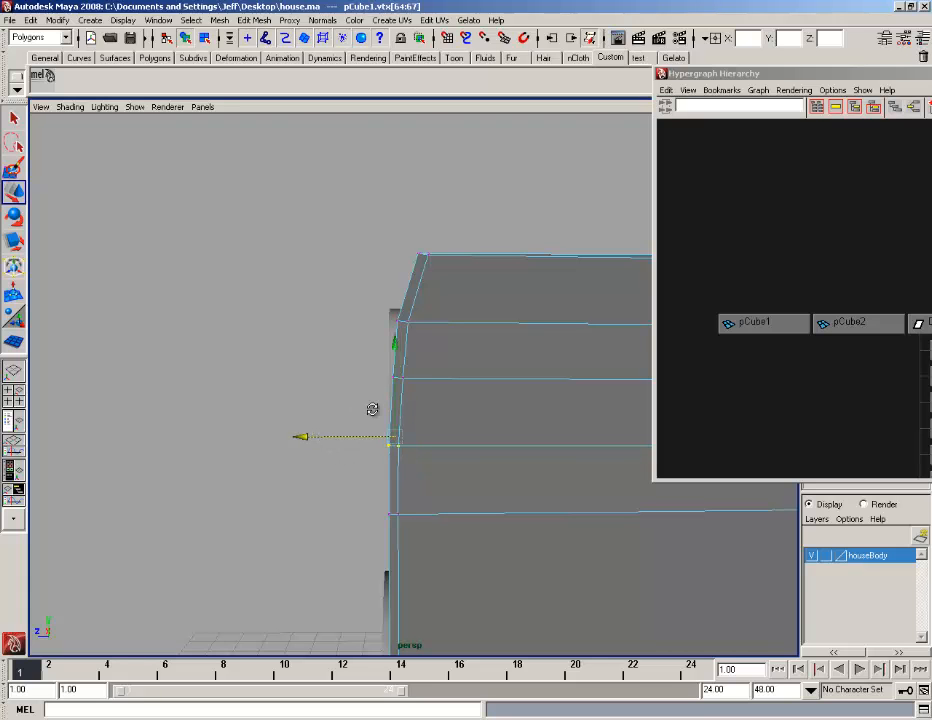
- Pull the gable's topmost front vertices forward along Z and adjust the row below for an even slope
mouse_move(370, 410)
left_mouse_down("alt")
mouse_move(453, 410)
mouse_move(410, 409)
mouse_move(328, 441)
mouse_move(308, 437)
mouse_move(363, 426)
left_mouse_up("alt")
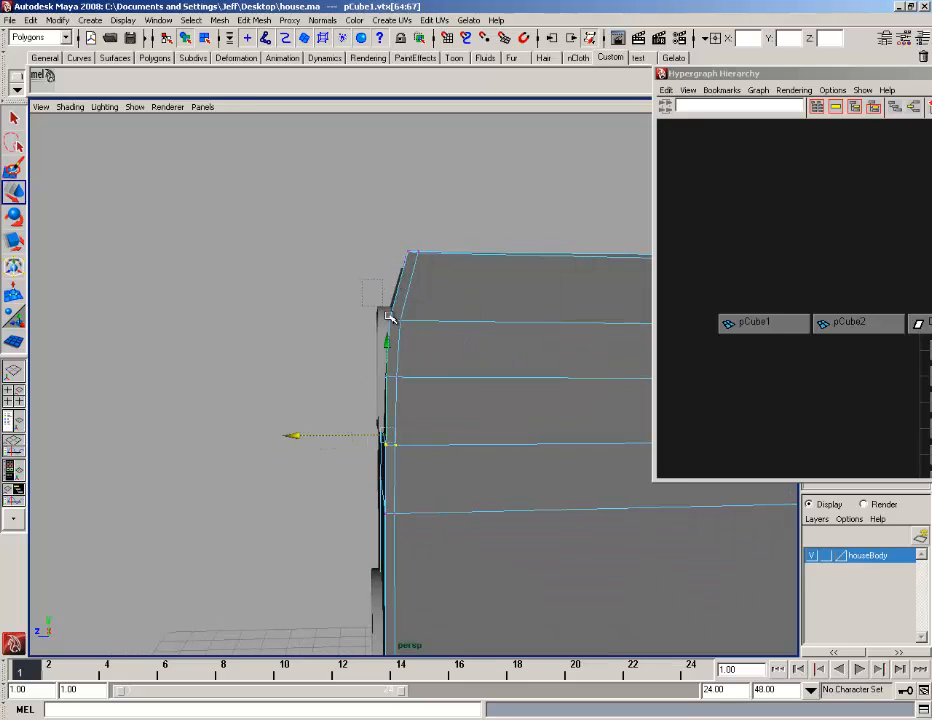
left_click_drag(390, 318, 398, 326)
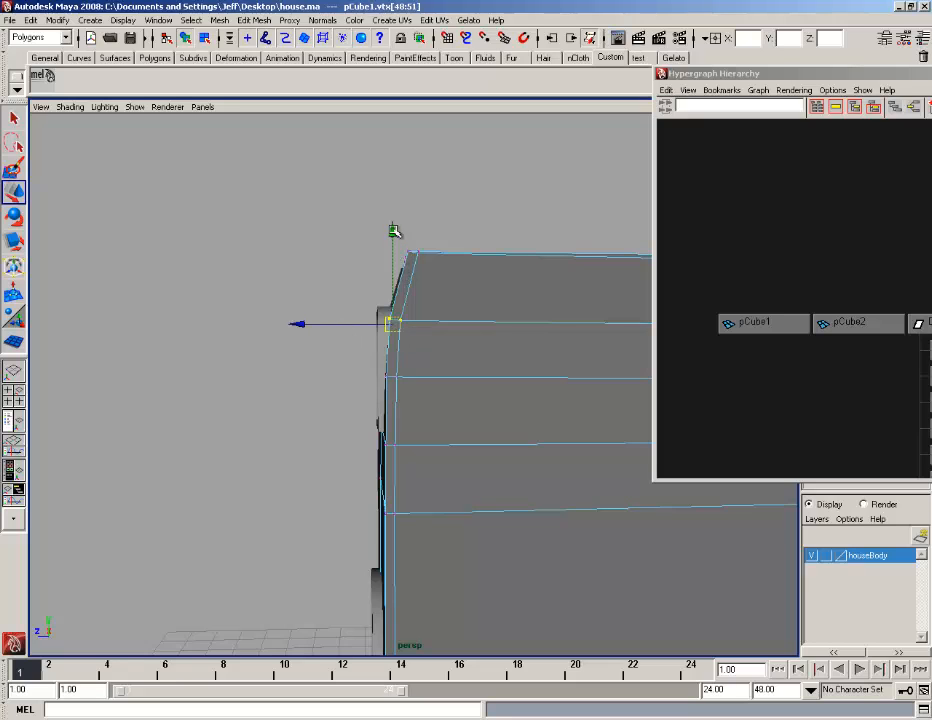
left_click_drag(394, 231, 439, 266)
key("ctrl+z")
left_click_drag(452, 194, 329, 257)
left_click_drag(410, 306, 427, 339, "alt")
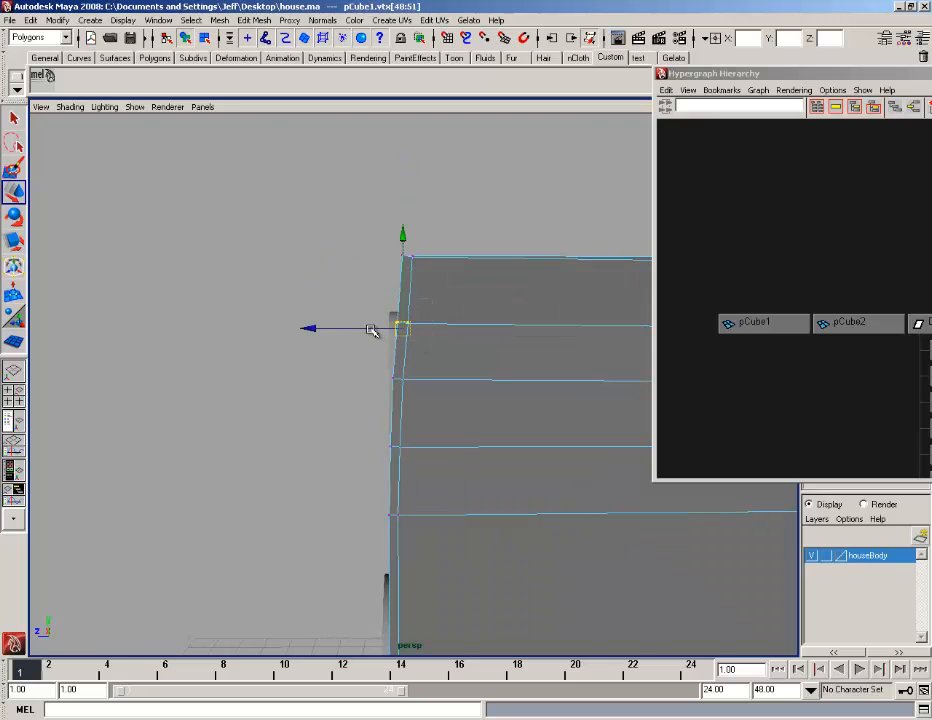
left_click_drag(369, 328, 486, 370)
left_click(339, 320)
- Return the house body to object mode and shift the window frame slightly along X to center it on the gable
right_click_drag(400, 382, 271, 400, "alt")
left_click_drag(271, 400, 281, 382, "alt")
right_click_drag(274, 394, 320, 362)
scroll(446, 353, "down", 4)
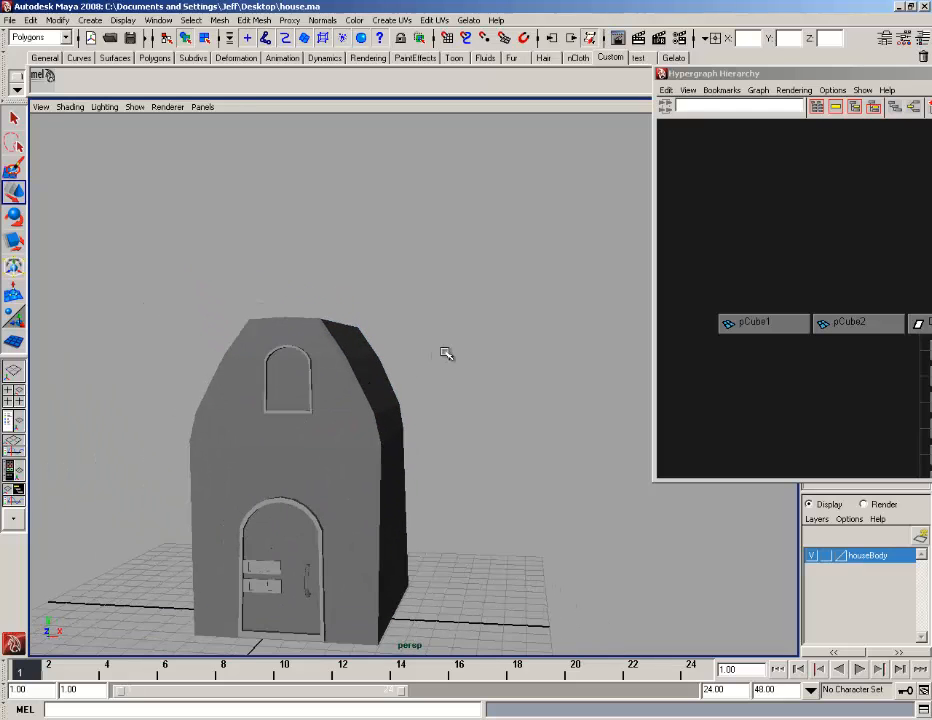
left_click(310, 409)
left_click_drag(377, 367, 366, 367)
- Duplicate the doorBody panel and raise the copy along Y to the gable window
left_click(293, 540)
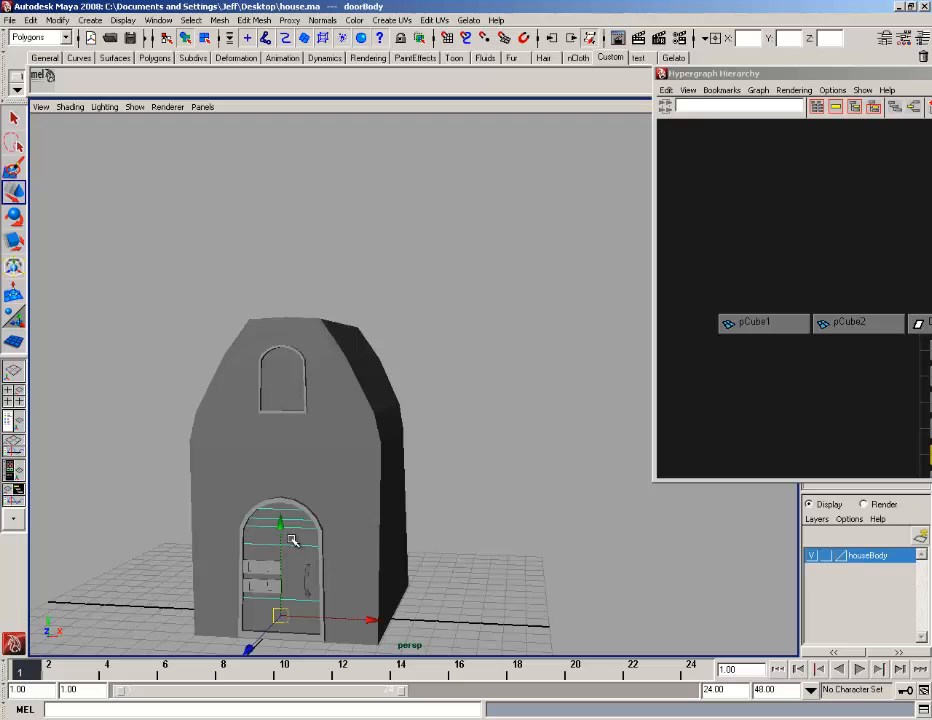
key("ctrl+d")
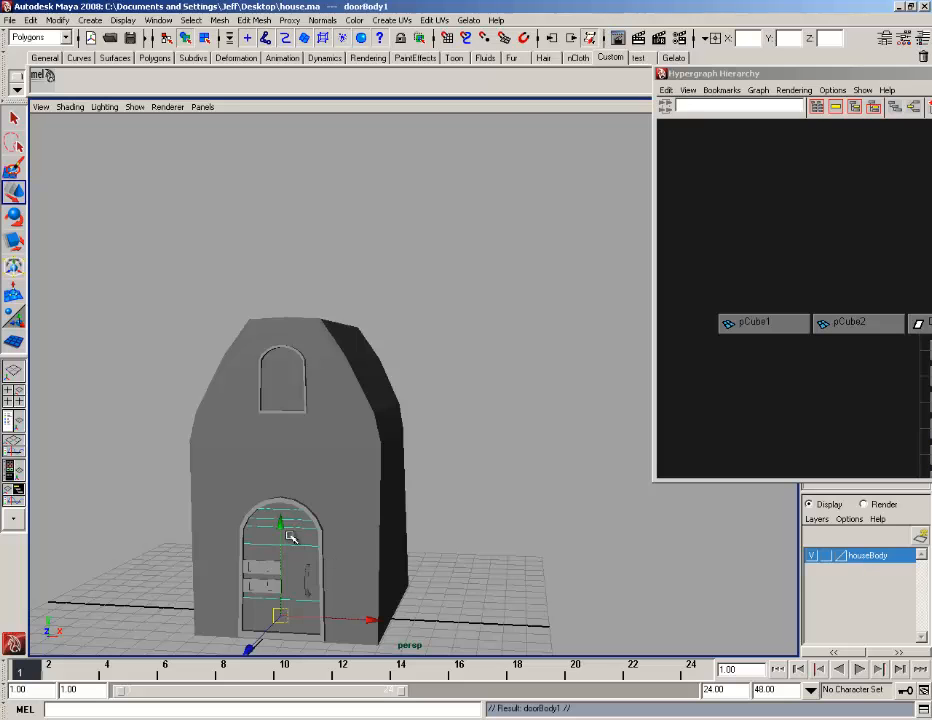
left_click_drag(283, 528, 287, 334)
left_click_drag(335, 397, 205, 415, "alt")
left_click_drag(308, 425, 74, 274, "alt")
- Scale the duplicated door panel down uniformly to window size and align it along Y and X with the window frame
left_click(6, 233)
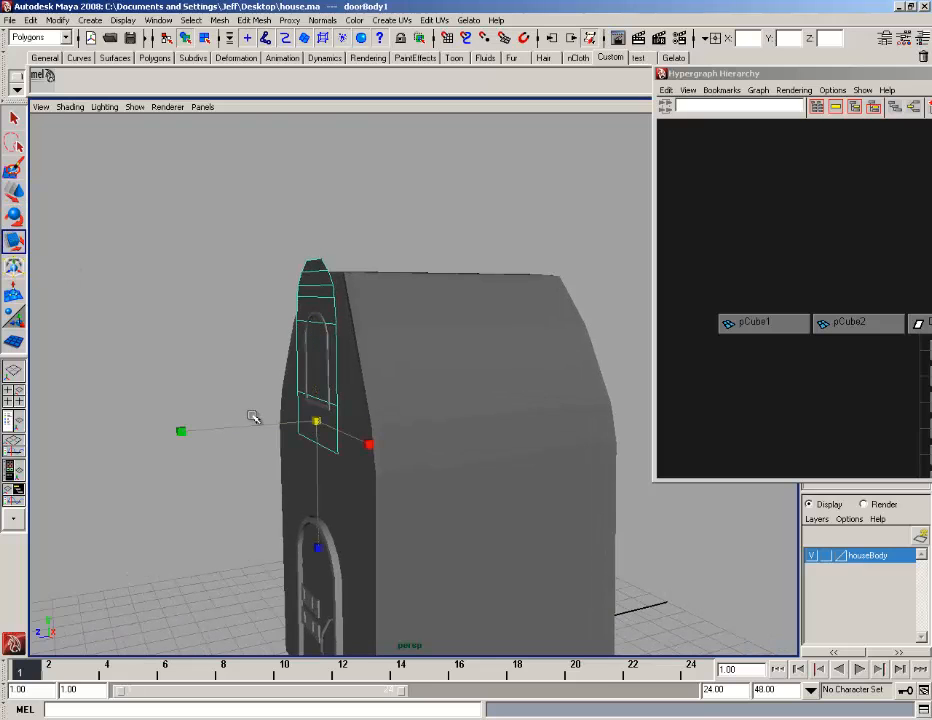
right_click_drag(253, 414, 306, 438, "alt")
left_click_drag(302, 428, 400, 448)
left_click(14, 190)
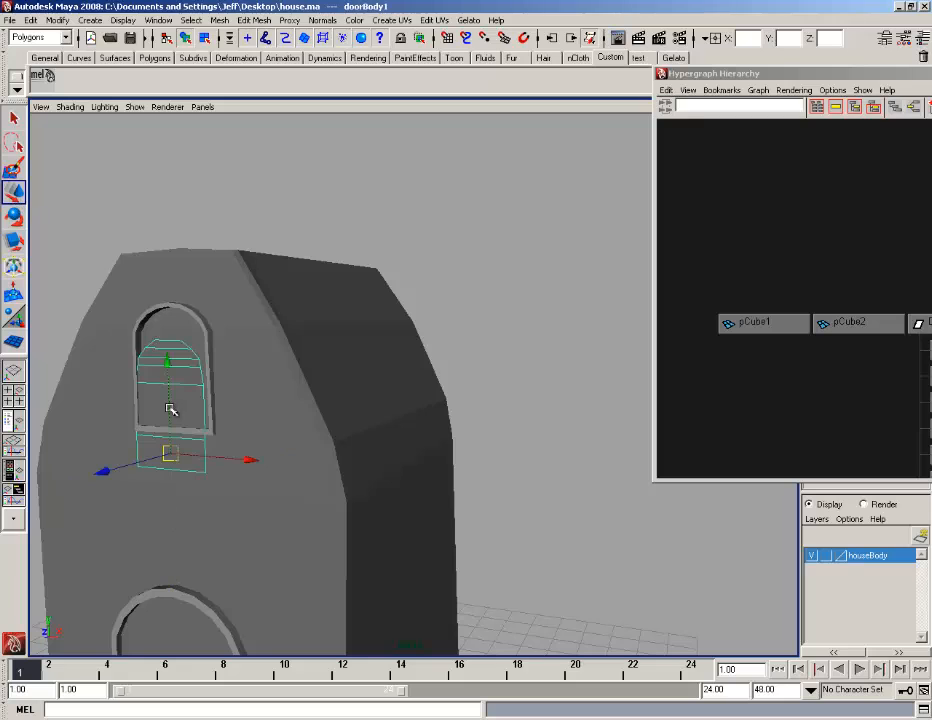
left_click_drag(167, 369, 167, 341)
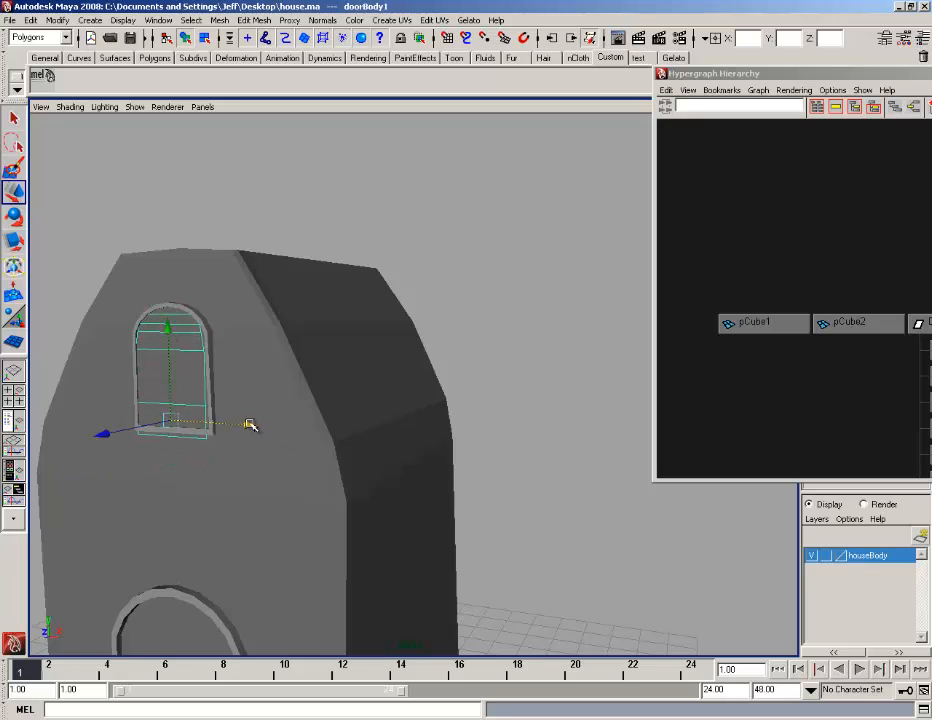
left_click_drag(249, 426, 162, 460, "alt")
- Adjust the window panel's height by scaling and move it along Y and X to fit inside the frame
left_click(14, 241)
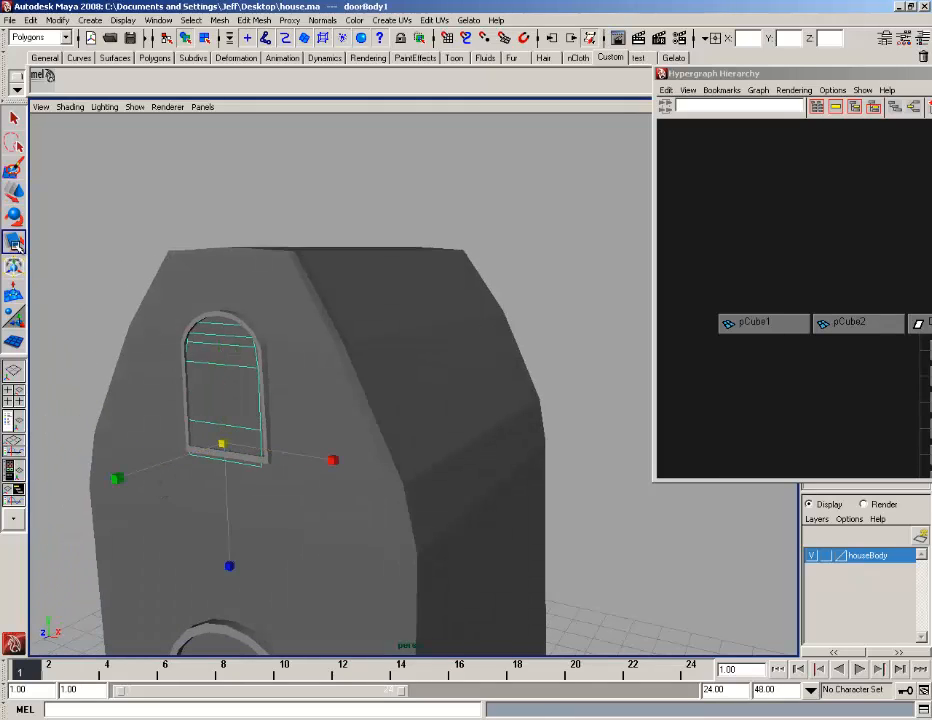
left_click_drag(230, 567, 225, 558)
left_click(14, 192)
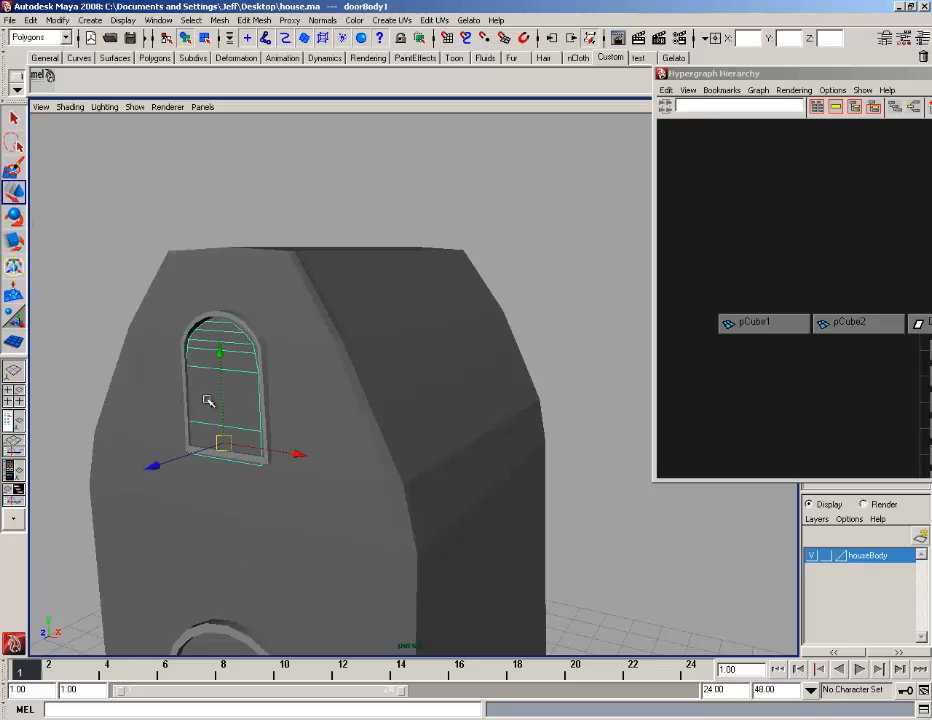
left_click_drag(222, 353, 308, 458)
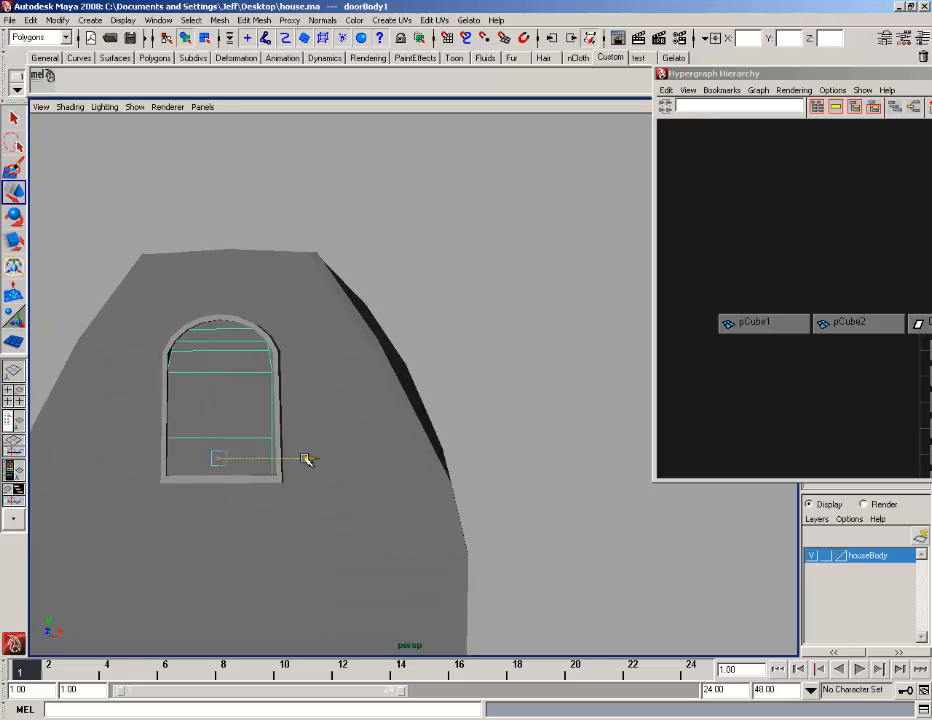
- Switch the window panel to vertex editing and move its left arch vertices along X to meet the frame
right_click_drag(204, 371, 180, 371)
middle_click_drag(204, 389, 270, 456, "alt")
scroll(268, 455, "up", 2)
left_click_drag(178, 411, 210, 437)
left_click_drag(296, 422, 294, 424)
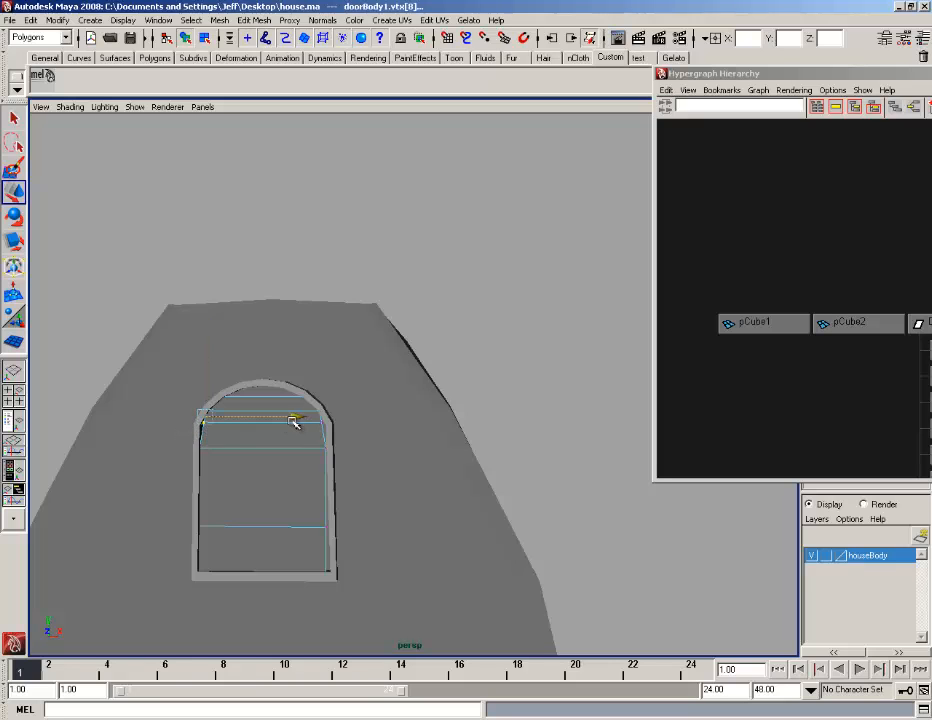
- Move the panel's left vertex just below the arch outward along X to the frame's inner edge
scroll(262, 429, "up", 1)
middle_click_drag(248, 433, 312, 433, "alt")
left_click_drag(202, 478, 241, 447)
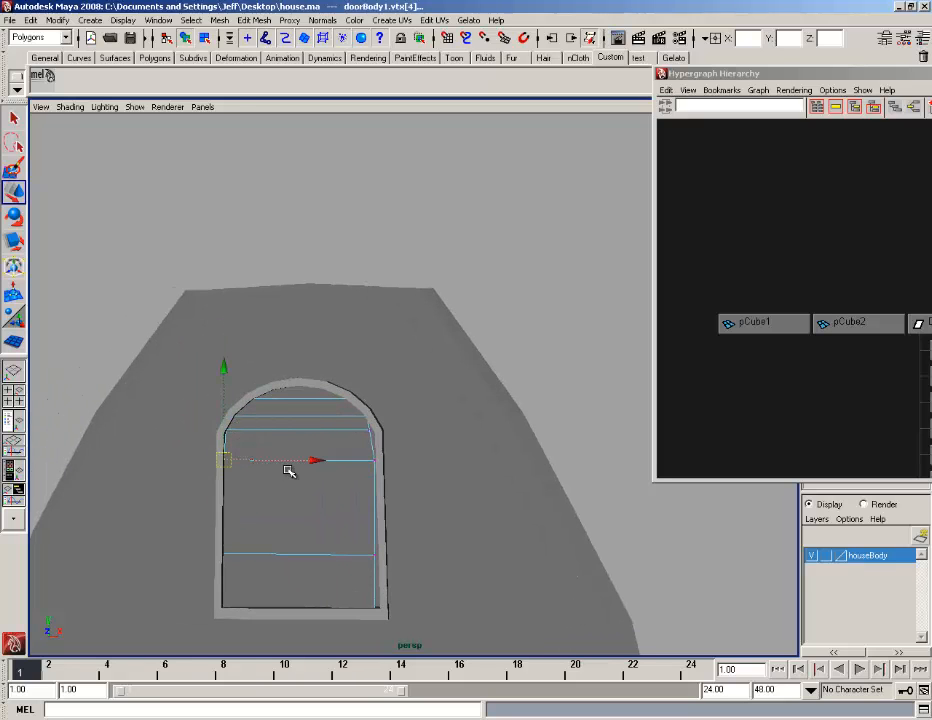
left_click(316, 461)
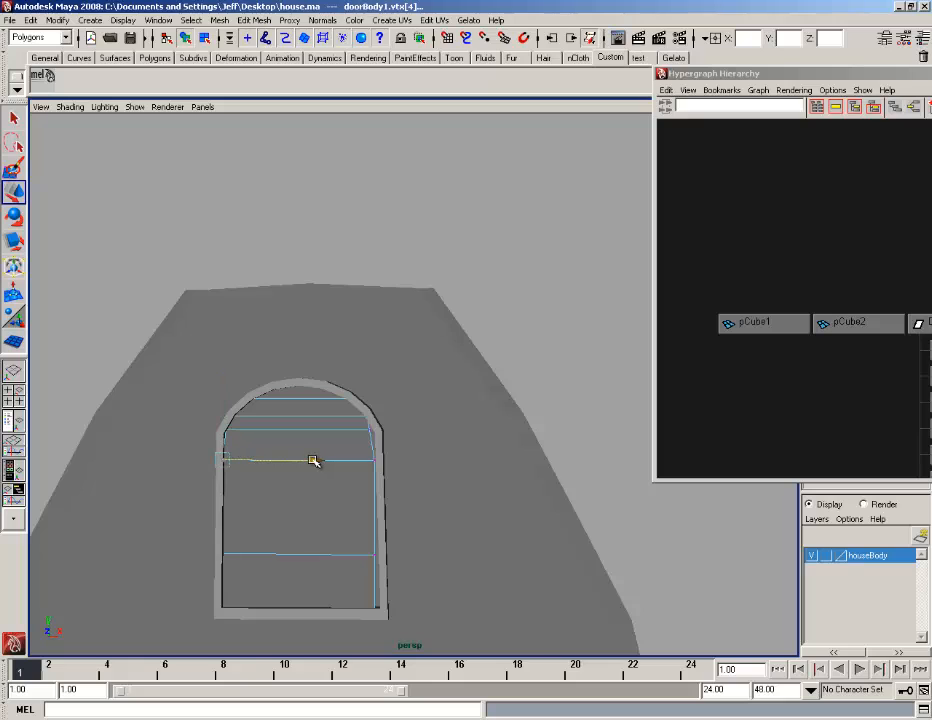
left_click(225, 424)
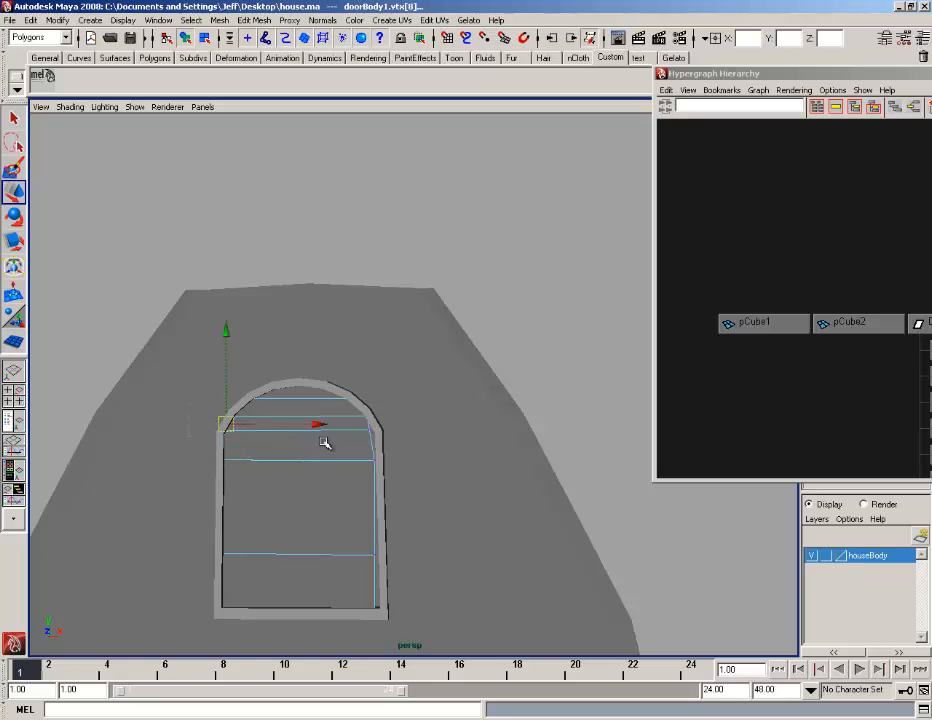
- Move the panel's two right-side vertices at the base of the arch outward along X to meet the frame
left_click(378, 433)
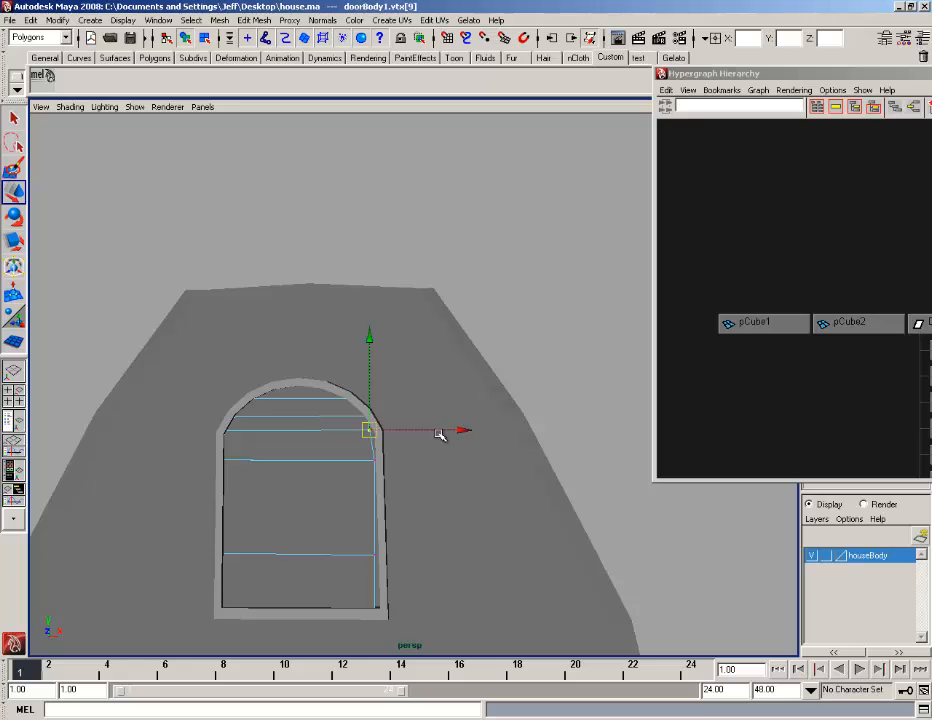
left_click(440, 434)
key("ctrl+z")
left_click(468, 430)
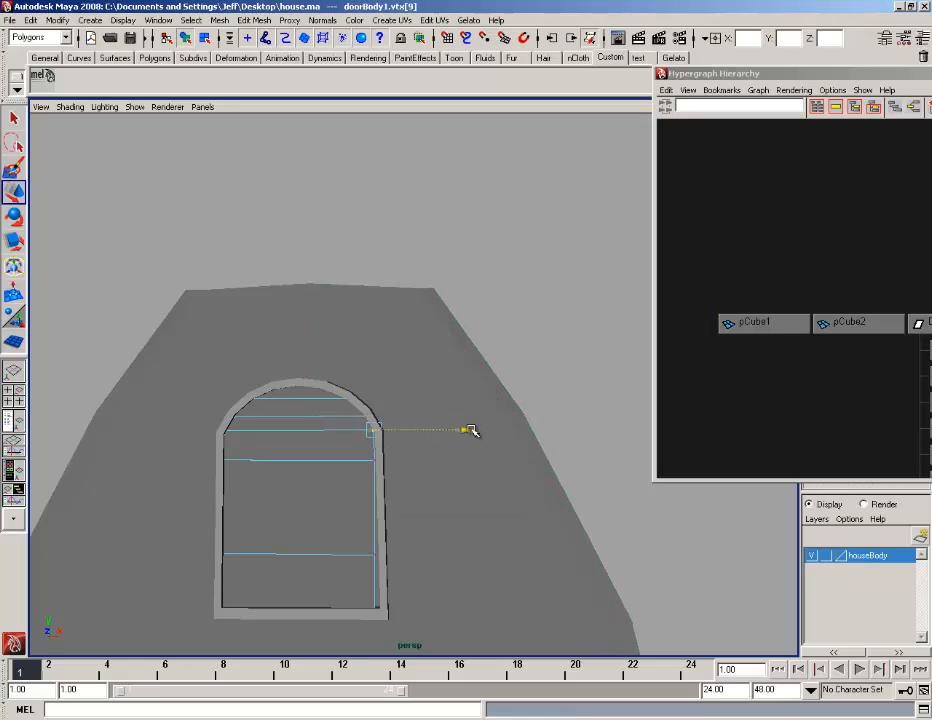
left_click_drag(362, 450, 399, 472)
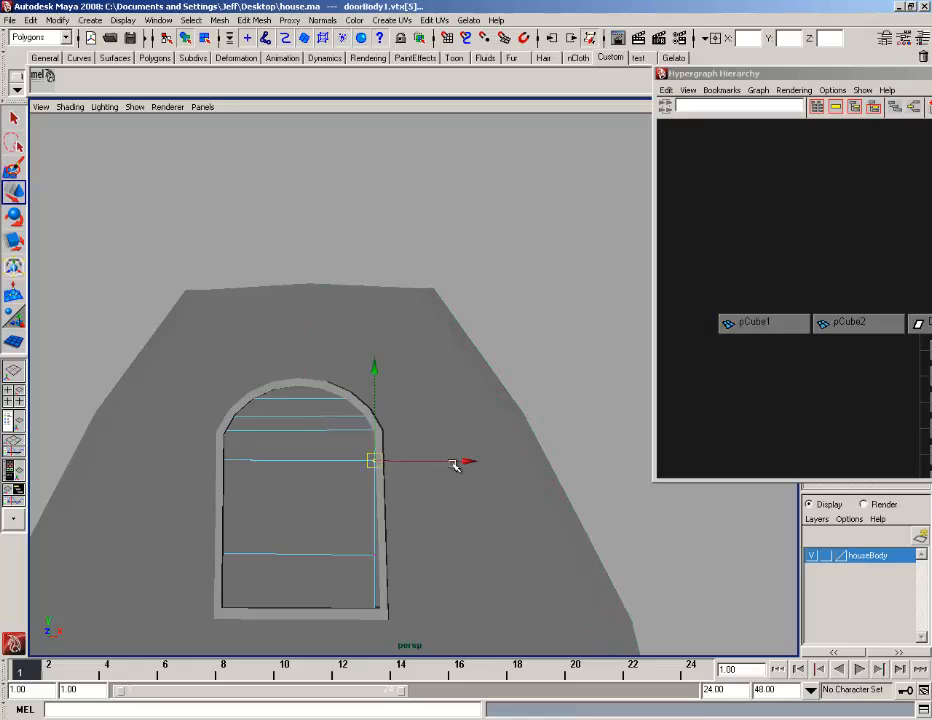
left_click_drag(456, 462, 461, 462)
- Move the panel's lower right-side vertex above the bottom corner outward along X to the frame edge
middle_click_drag(395, 560, 374, 466, "alt")
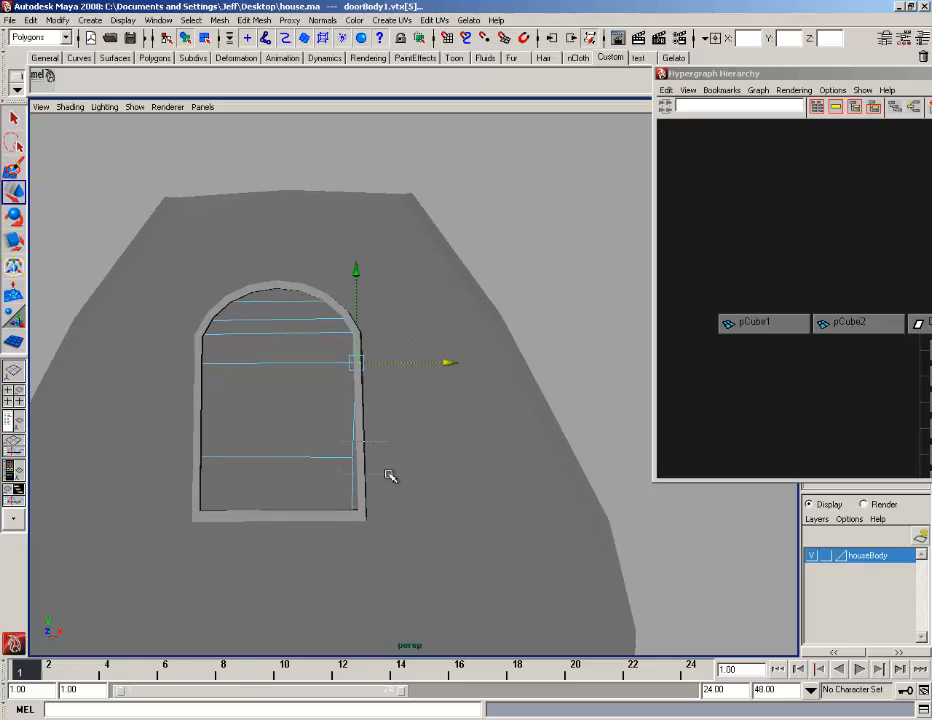
left_click_drag(390, 477, 392, 476)
left_click(441, 459)
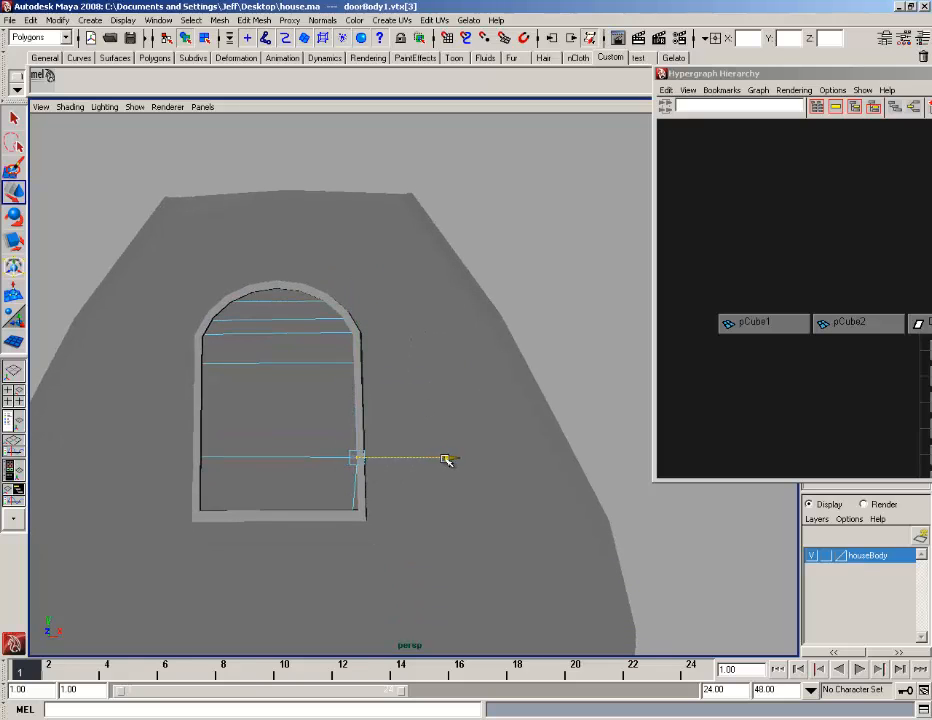
- Move the panel's bottom right-side corner vertex outward along X to the frame edge and return to object selection
left_click_drag(358, 499, 387, 535)
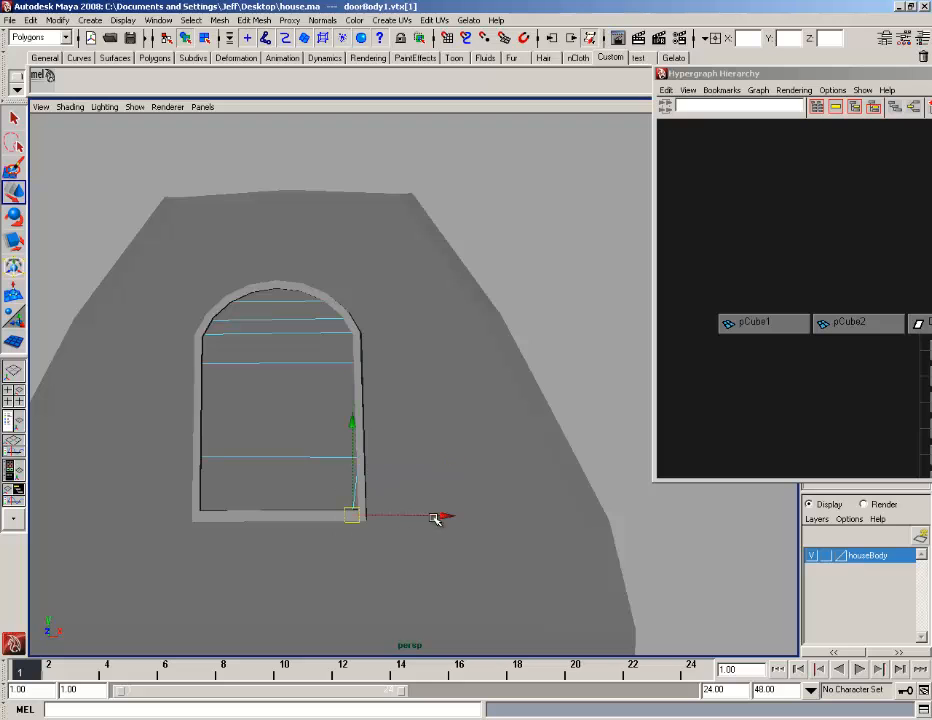
left_click(440, 516)
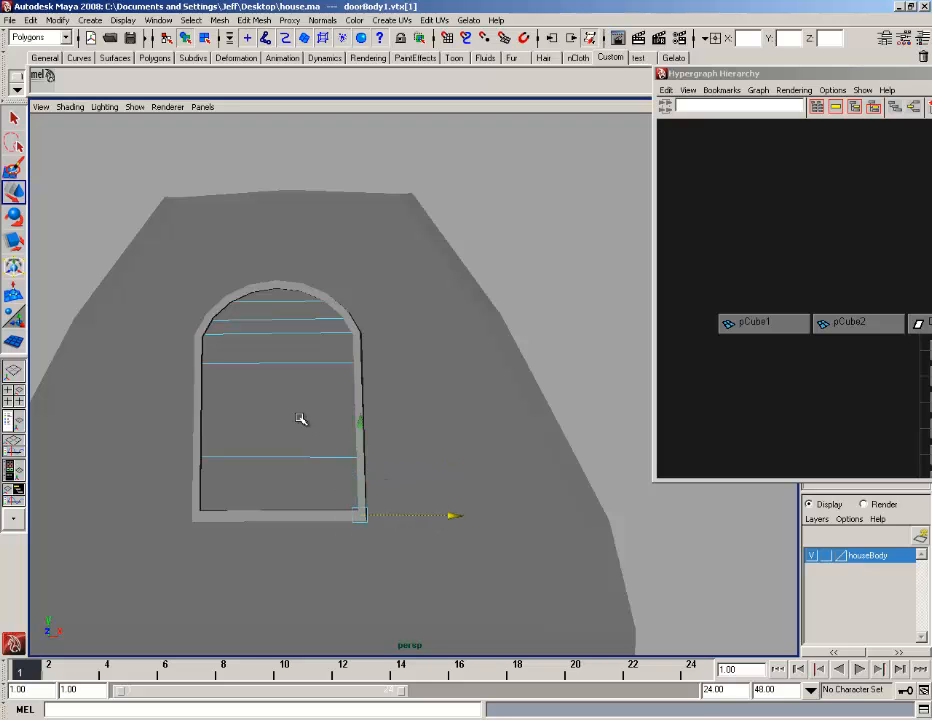
right_click_drag(298, 416, 339, 404)
- Nudge the window panel slightly along Z within its frame and compare the window with the reference video in the browser
scroll(335, 428, "down", 1)
left_click_drag(335, 430, 336, 506, "alt")
scroll(241, 457, "down", 1)
left_click(370, 397)
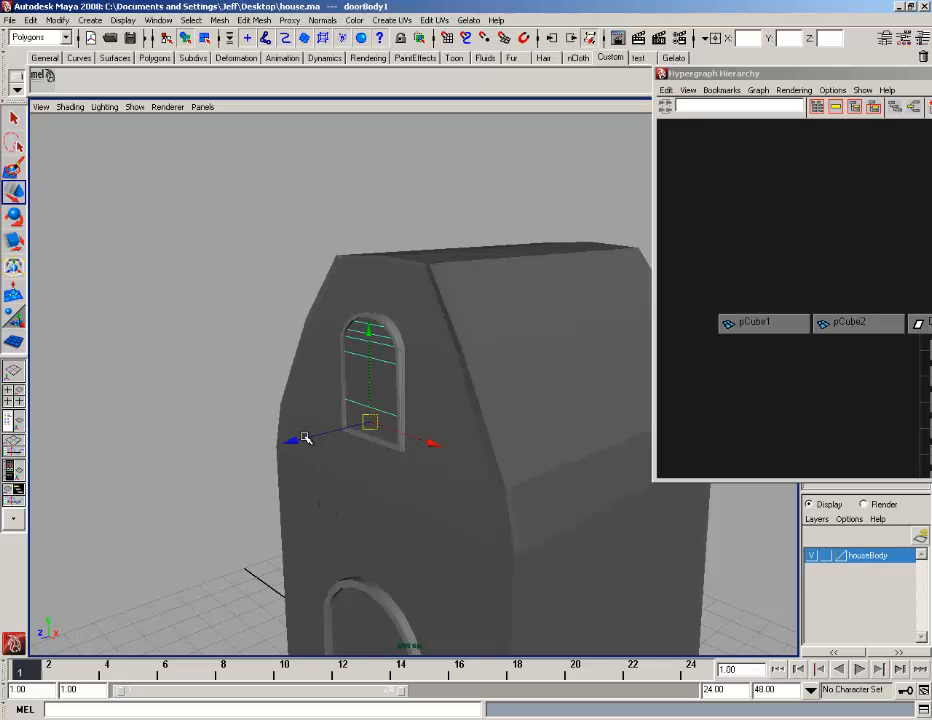
left_click_drag(305, 438, 304, 440)
left_click(206, 354)
left_click_drag(206, 354, 345, 403, "alt")
key("alt+Tab")
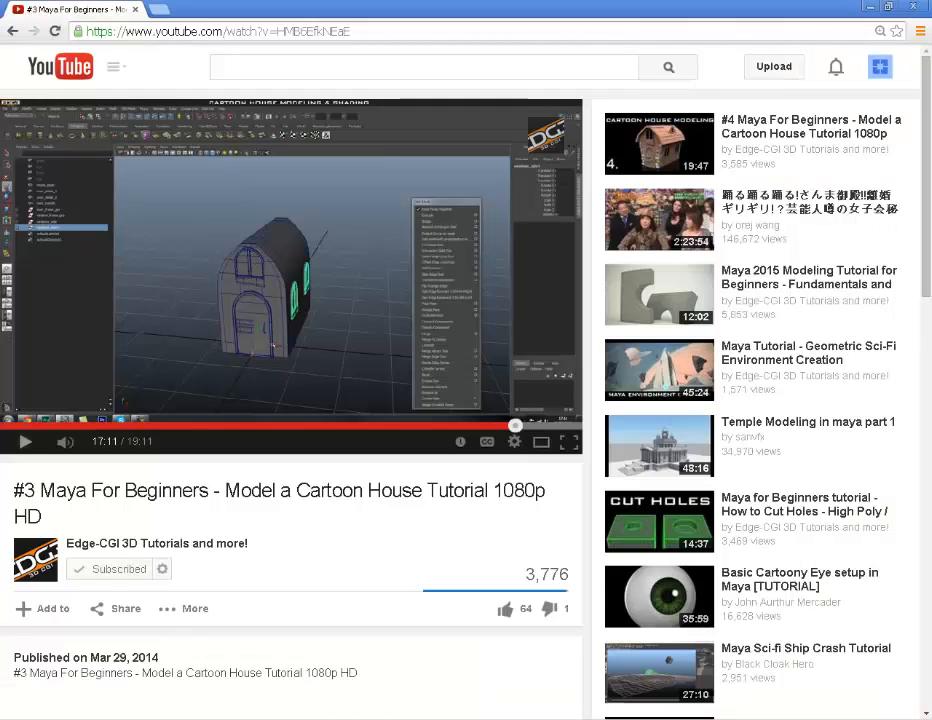
key("alt+Tab")
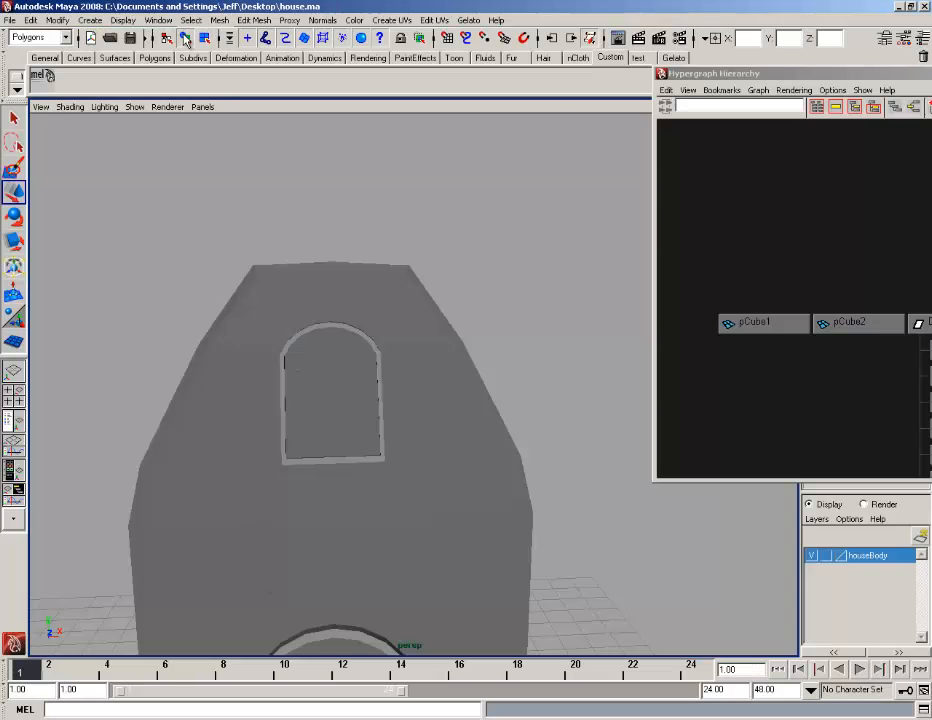
- Switch the window frame to vertex editing and move the vertices at the arch's peak slightly toward the left side along X
scroll(333, 487, "up", 4)
left_click(288, 514)
left_click_drag(291, 512, 318, 372, "alt")
right_click_drag(328, 292, 312, 224, "alt")
left_click_drag(313, 225, 313, 367, "alt")
right_click_drag(296, 326, 250, 329)
mouse_move(283, 339)
left_mouse_down("alt")
mouse_move(274, 295)
mouse_move(291, 319)
left_mouse_up("alt")
left_click_drag(362, 297, 354, 297)
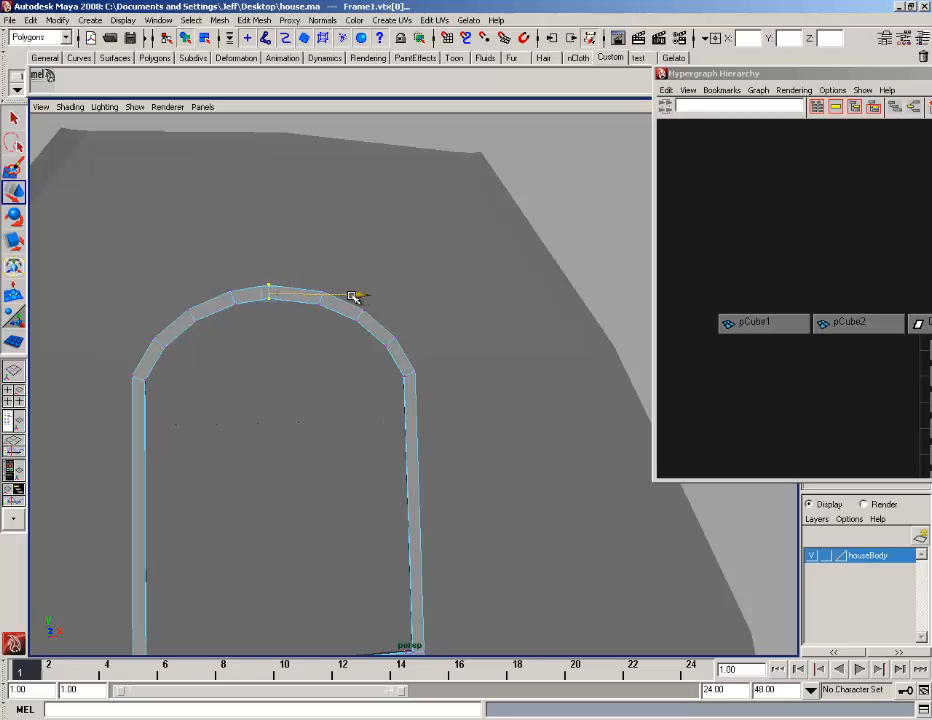
- Insert an edge loop across the window frame just to the right of the arch's peak
left_click(255, 20)
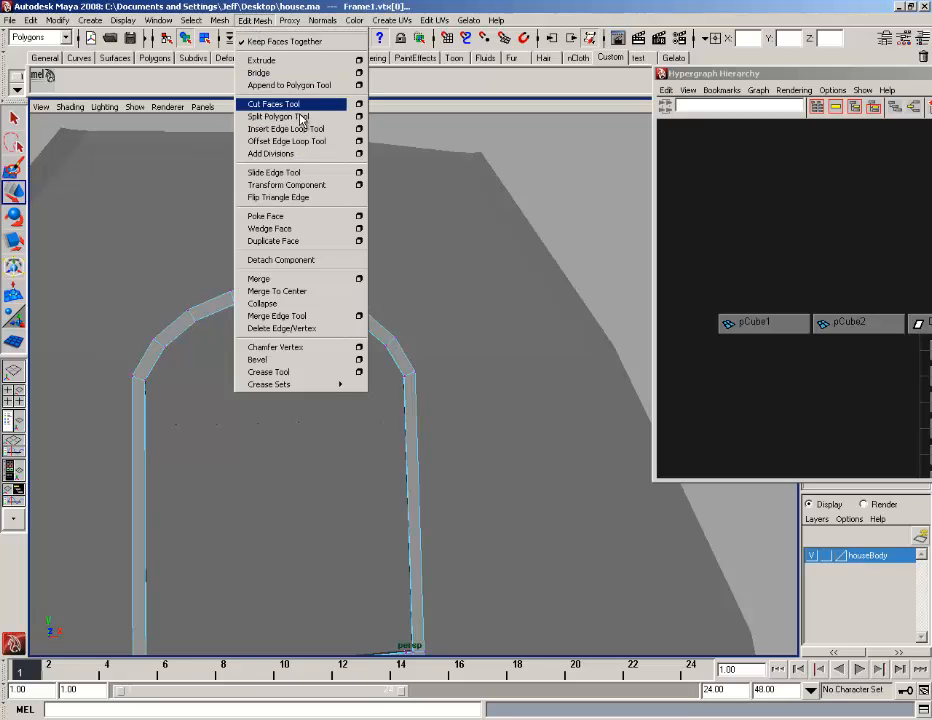
left_click(303, 130)
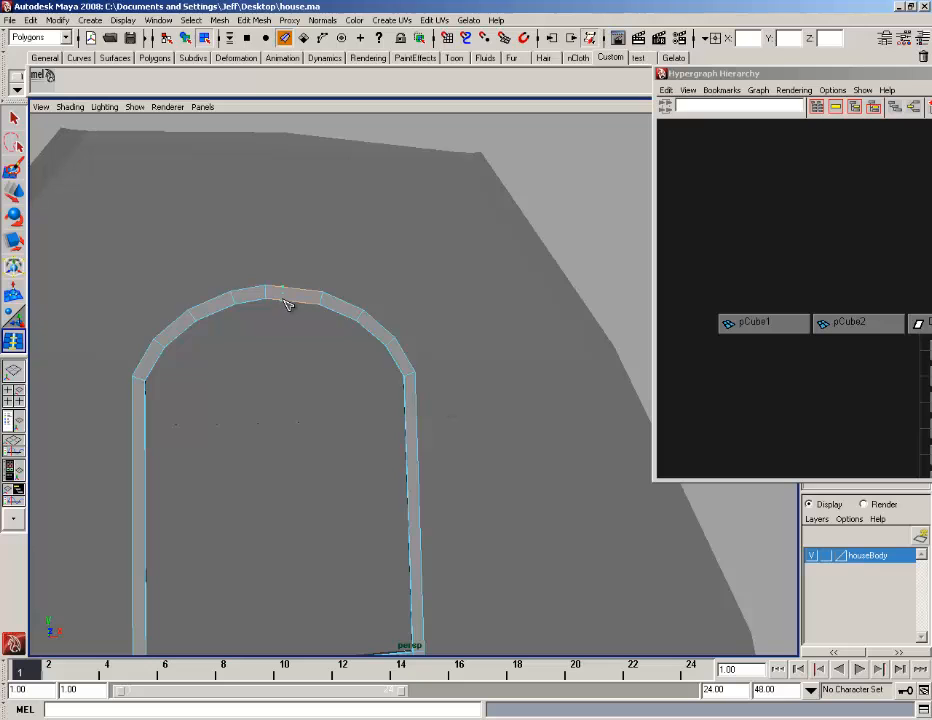
left_click_drag(287, 304, 272, 307)
- Select the new edge loop's vertices on the window frame and raise them along Y to round the arch's top
left_click(14, 192)
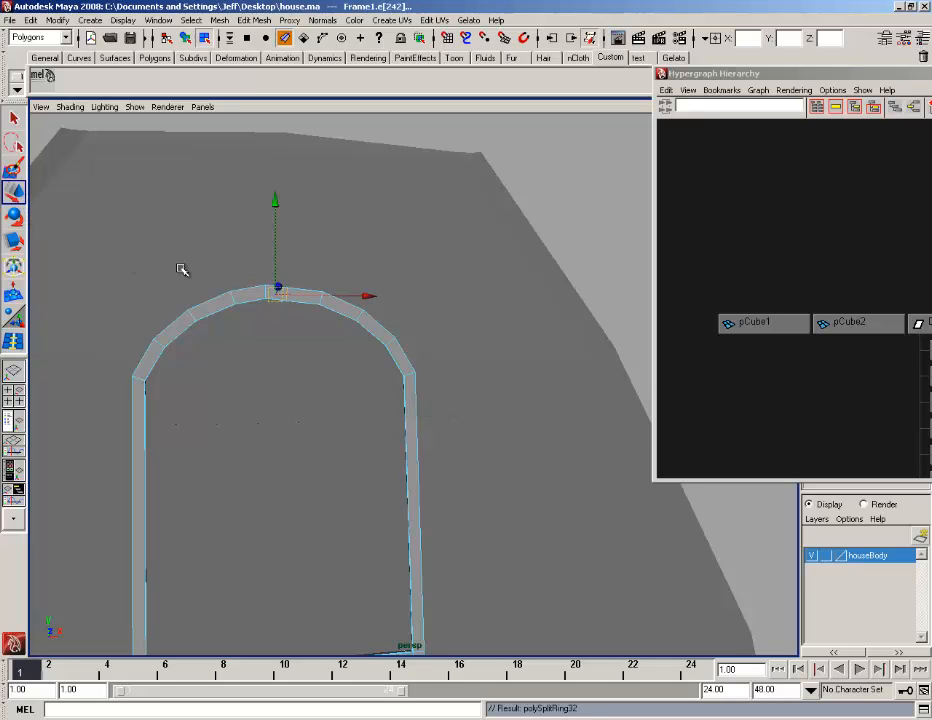
left_click_drag(181, 267, 190, 272, "alt")
left_click(303, 241)
scroll(251, 318, "up", 3)
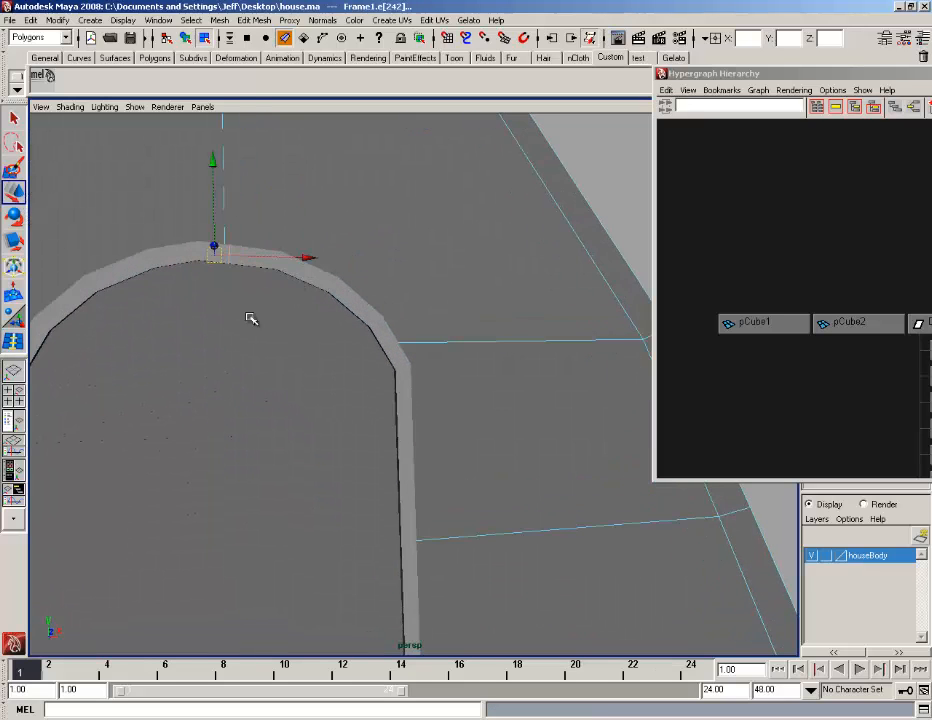
left_click(158, 266)
right_click_drag(166, 255, 251, 265)
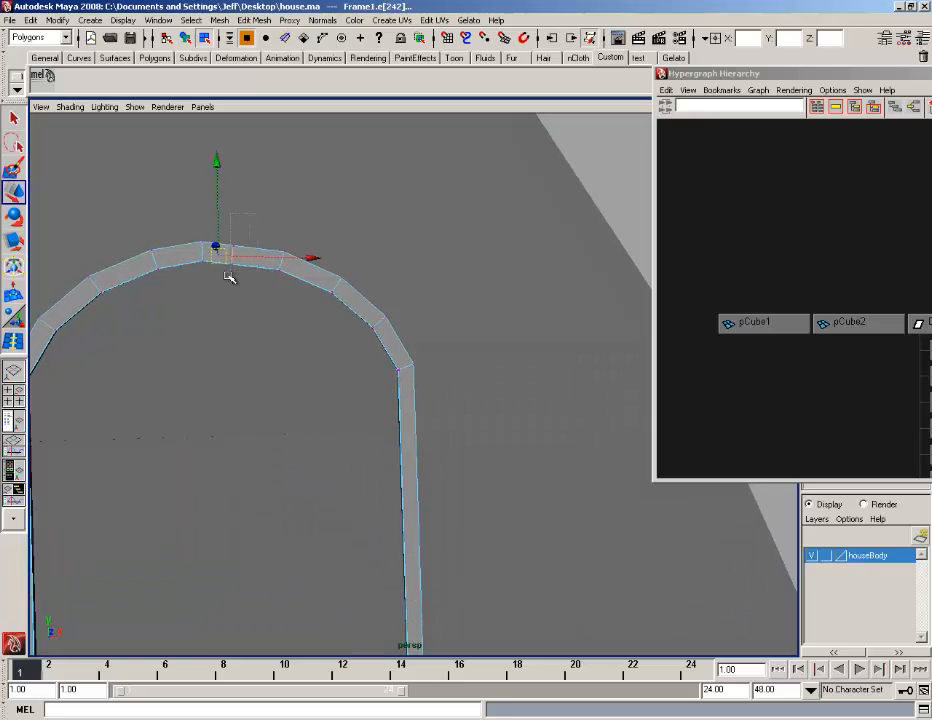
left_click_drag(229, 278, 246, 218)
left_click_drag(231, 166, 233, 162)
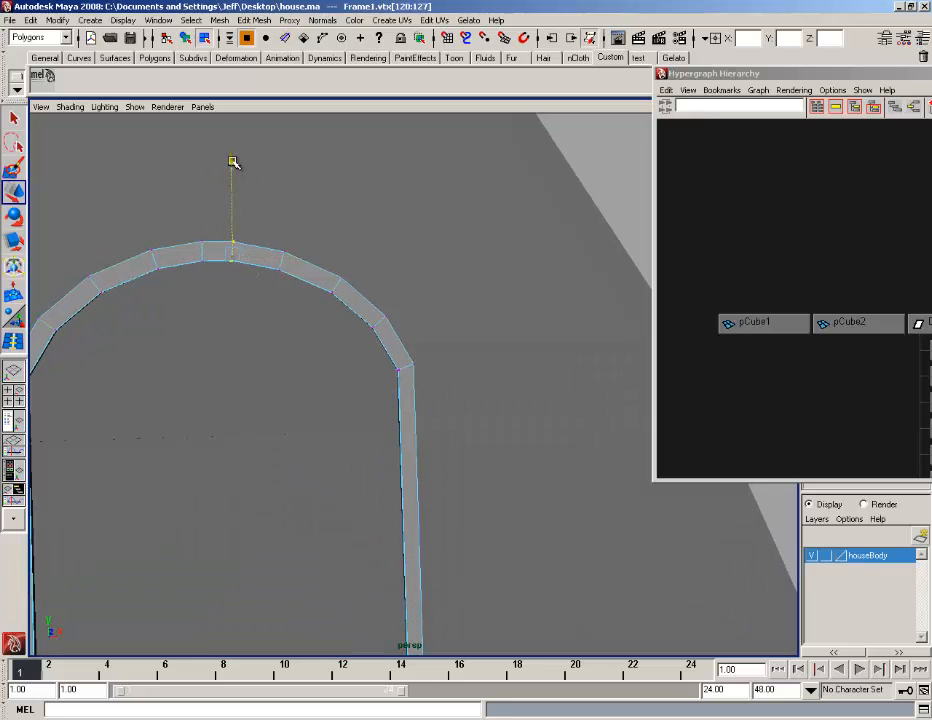
- Adjust the vertices left of the new loop along Y to even the arch's top, and return the frame to object selection
left_click_drag(216, 237, 202, 189, "alt")
left_click(192, 240)
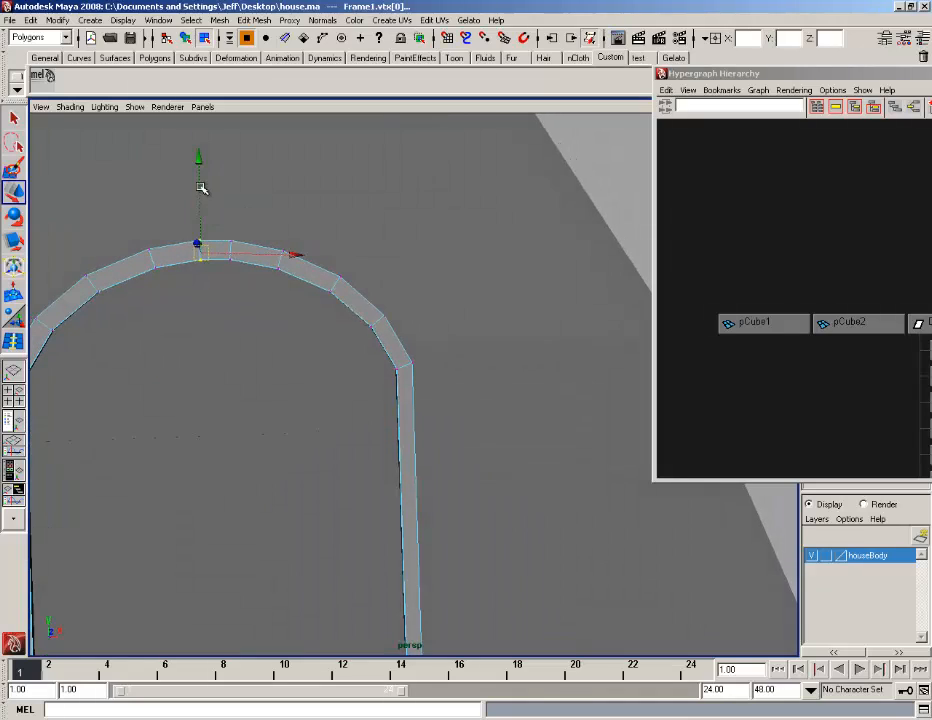
right_click_drag(270, 252, 230, 250)
mouse_move(235, 285)
left_mouse_down("alt")
mouse_move(225, 262)
mouse_move(227, 287)
left_mouse_up("alt")
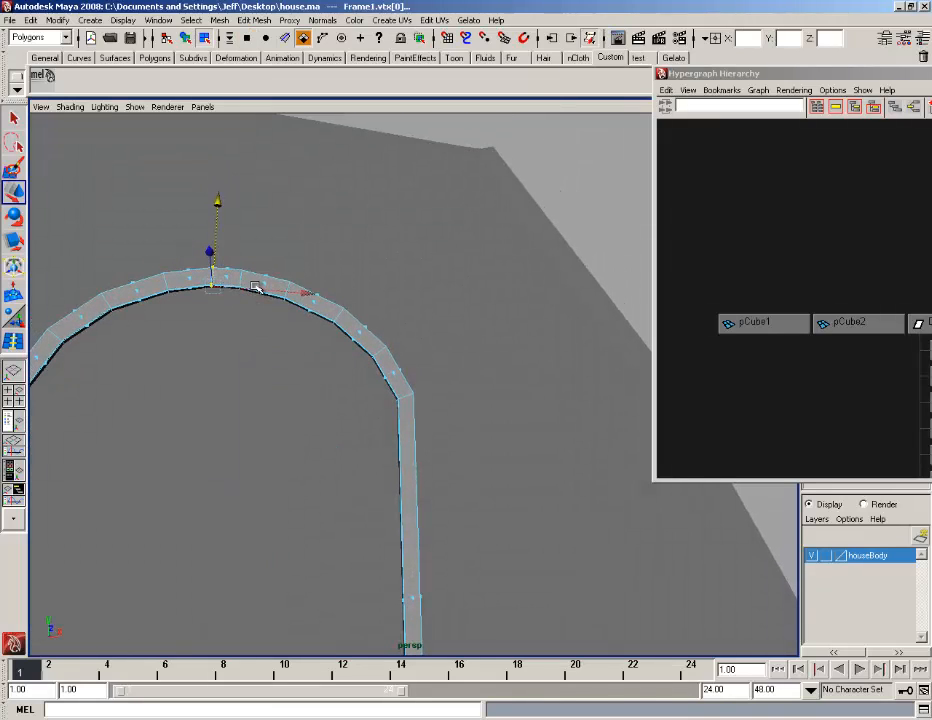
right_click_drag(255, 287, 277, 268)
- Select the window frame Frame1 and panel doorBody1 together and group them
left_click_drag(254, 275, 358, 370, "alt")
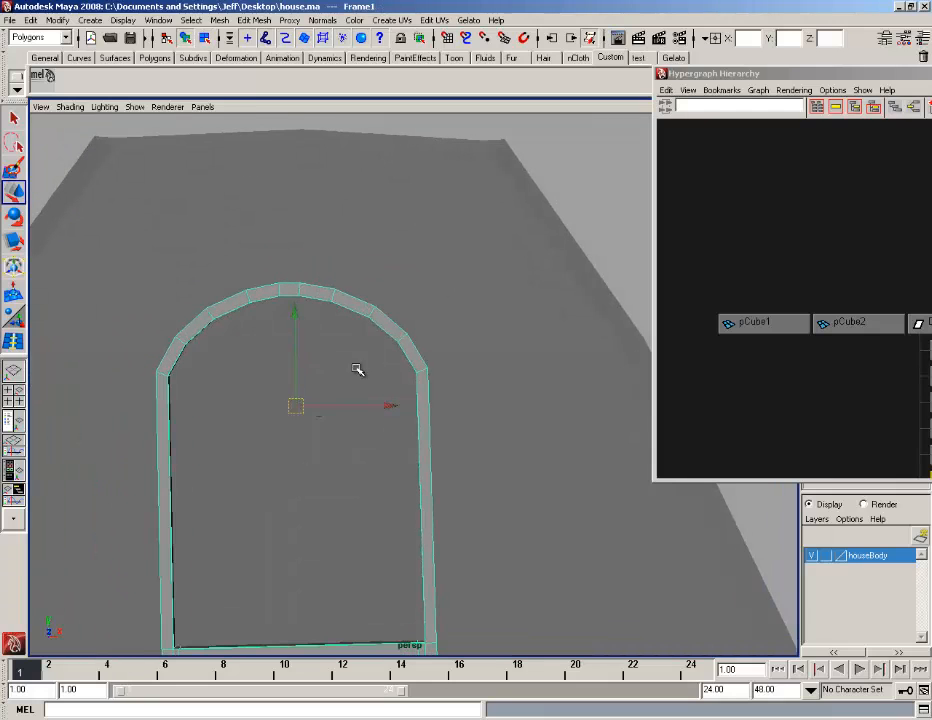
left_click(358, 370)
scroll(362, 373, "down", 2)
left_click(391, 336)
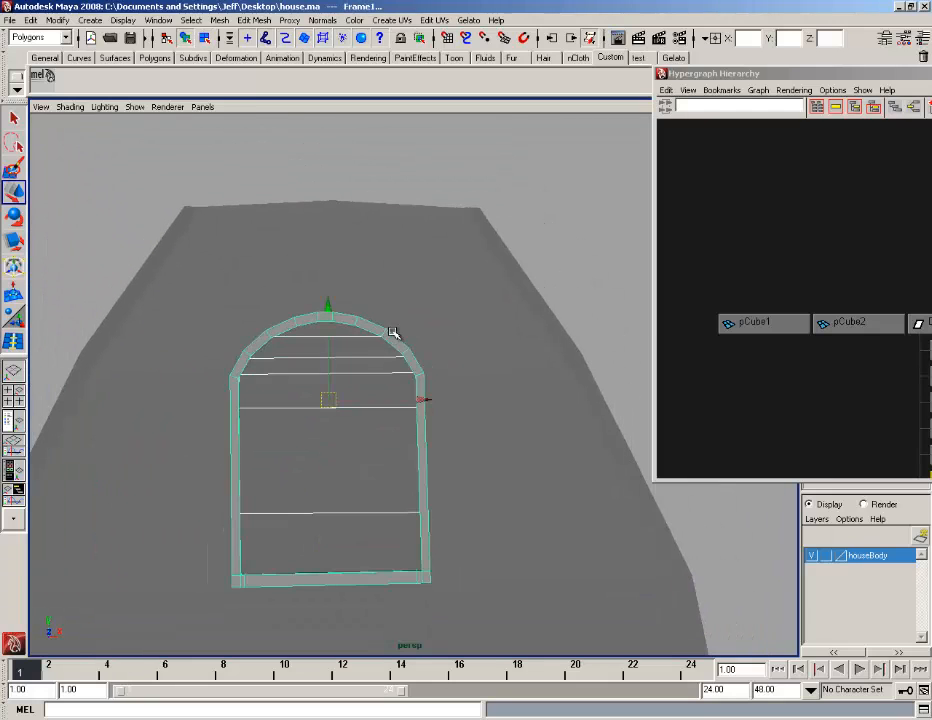
left_click_drag(858, 78, 593, 79)
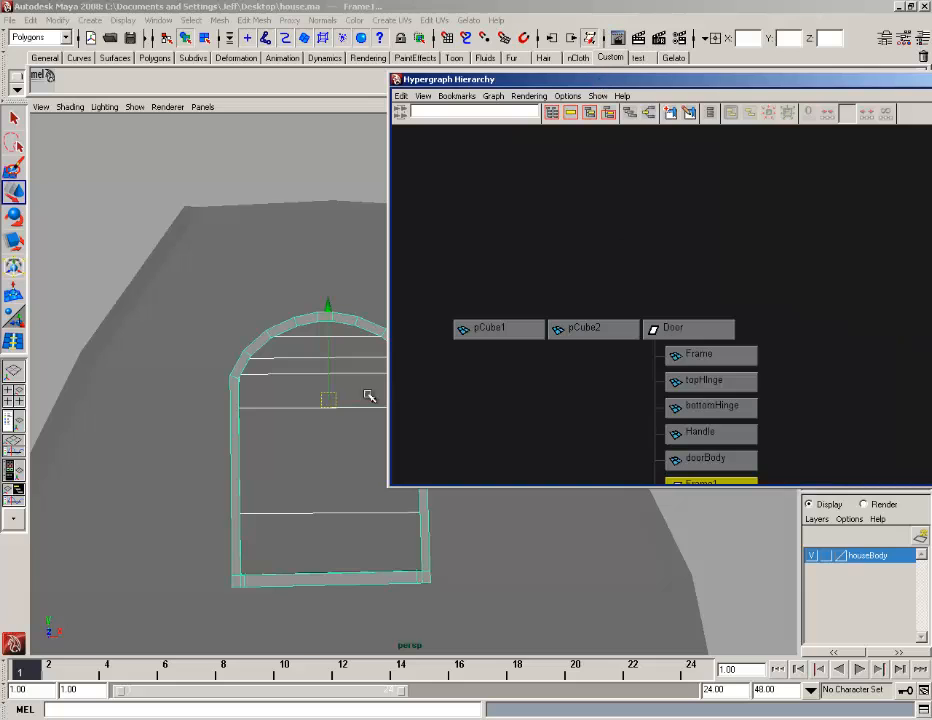
left_click(286, 333)
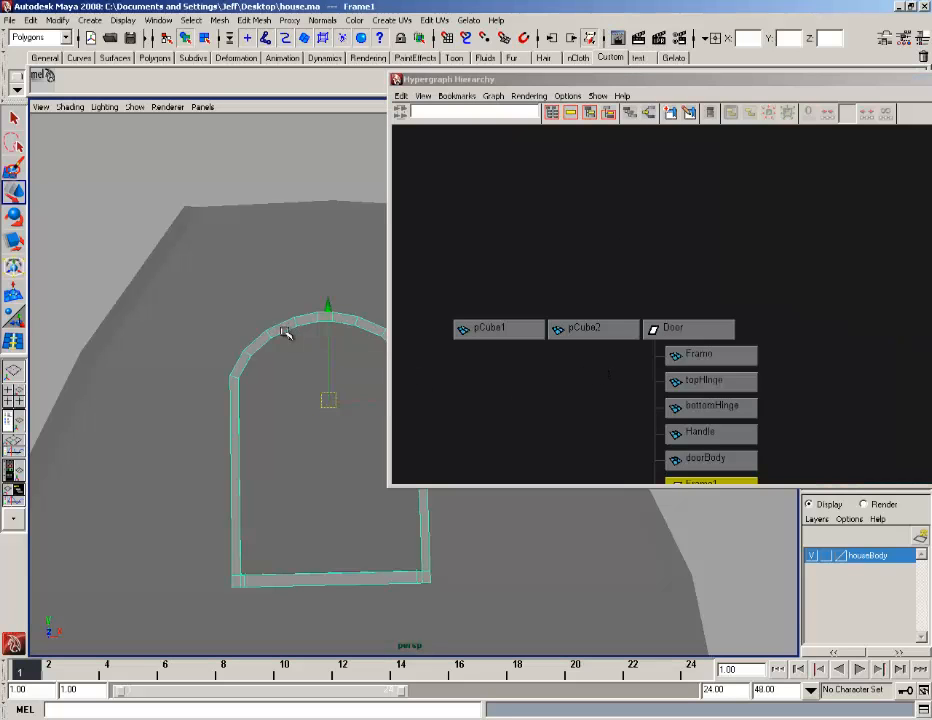
left_click(291, 385)
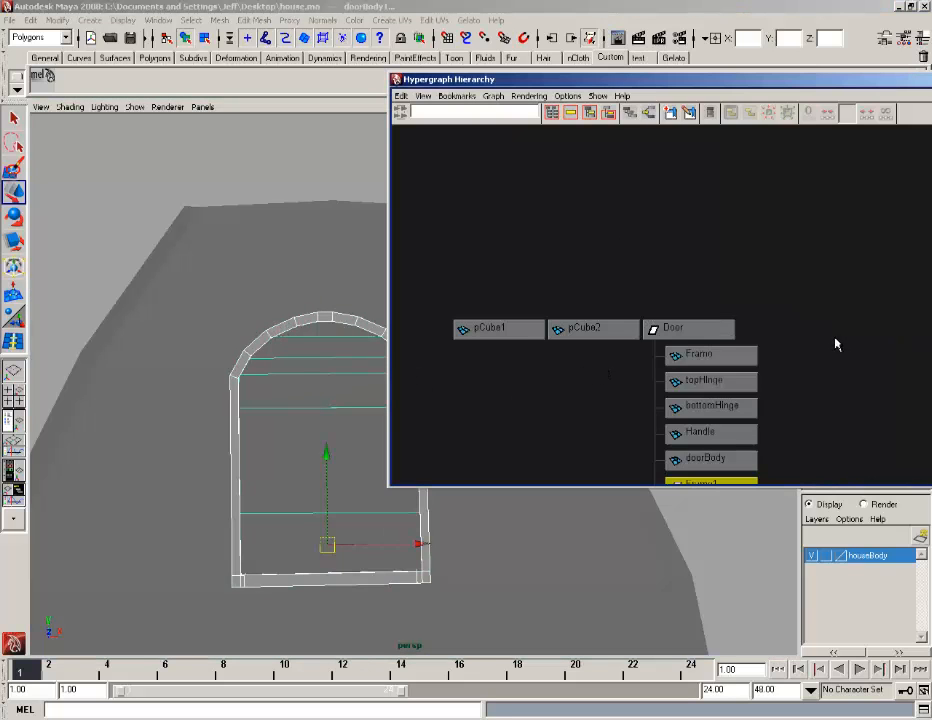
right_click_drag(837, 344, 783, 340, "alt")
middle_click_drag(783, 340, 743, 269, "alt")
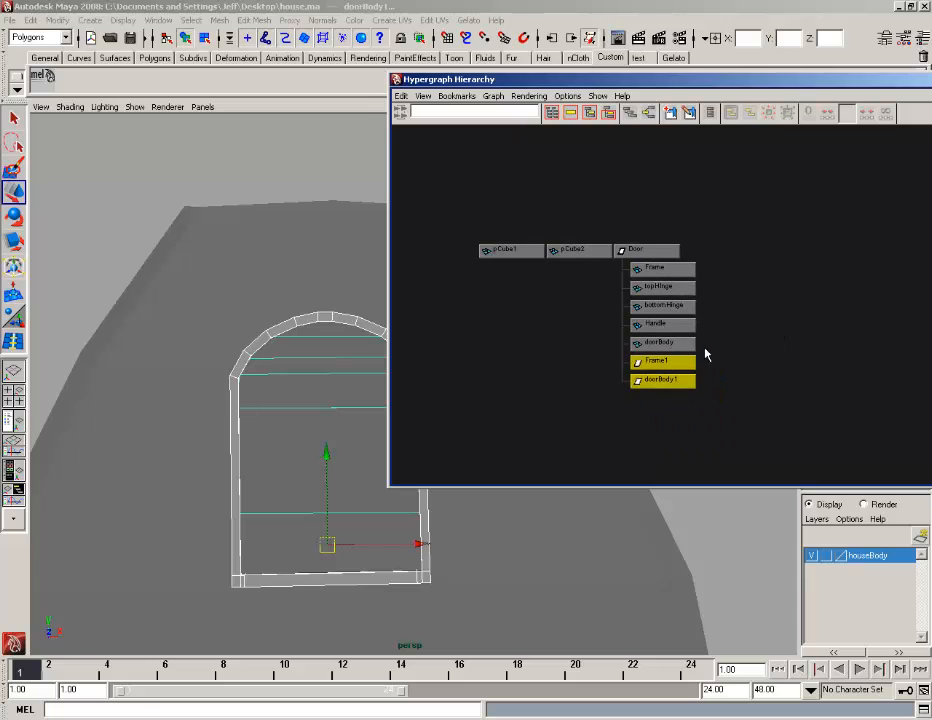
left_click(329, 358)
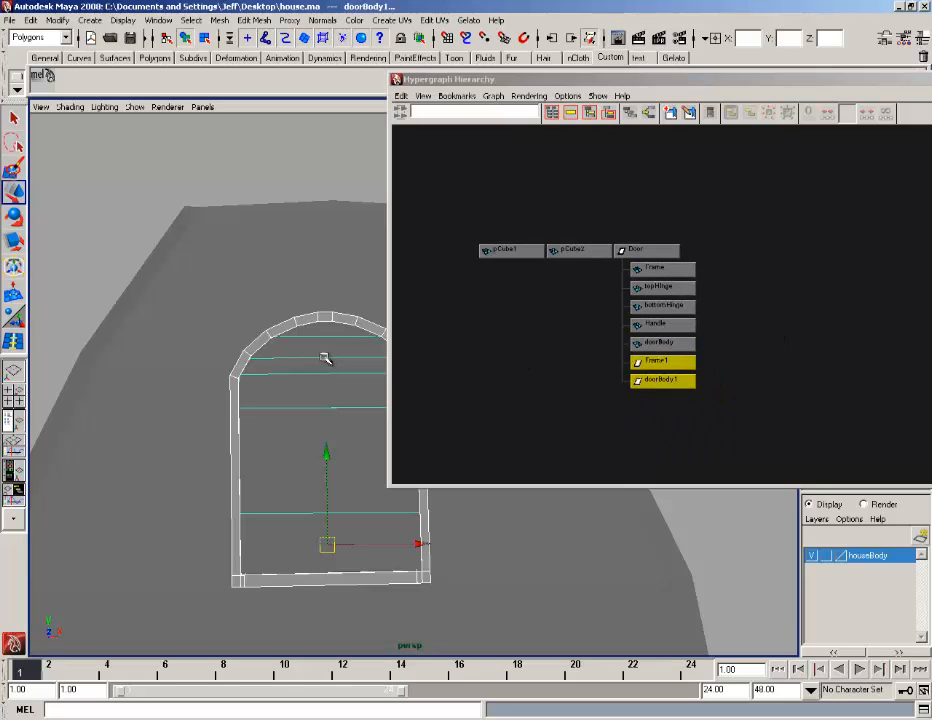
key("ctrl+g")
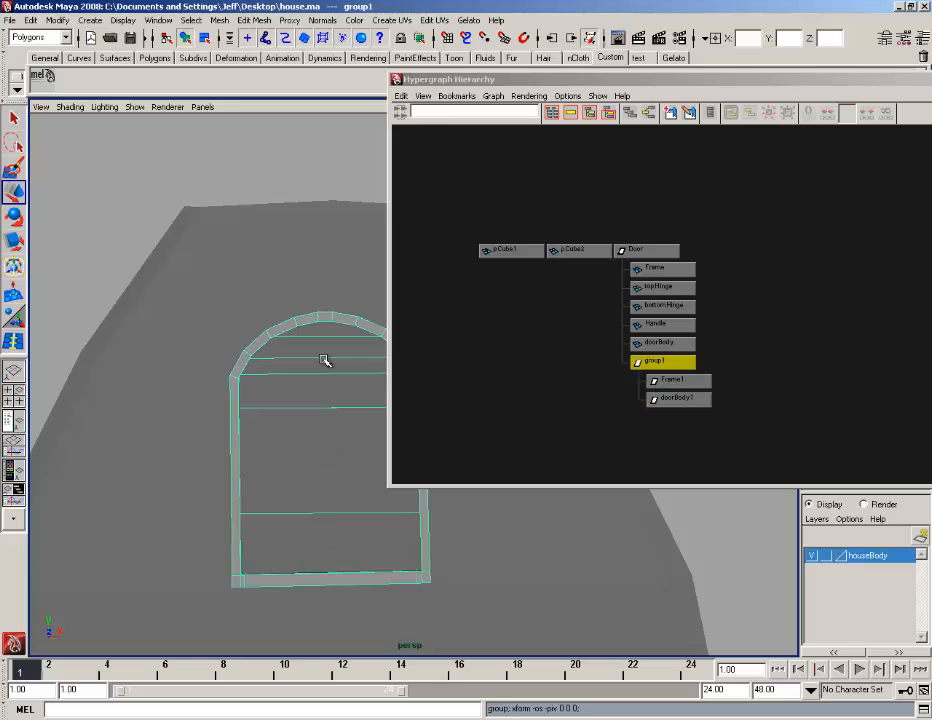
scroll(659, 365, "up", 3)
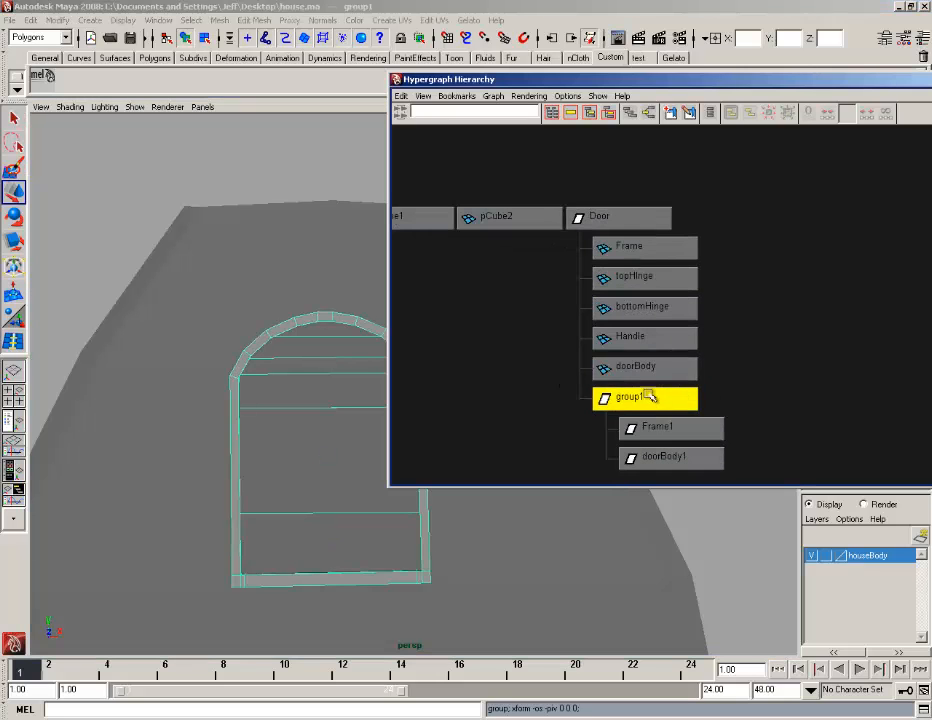
scroll(660, 390, "down", 2)
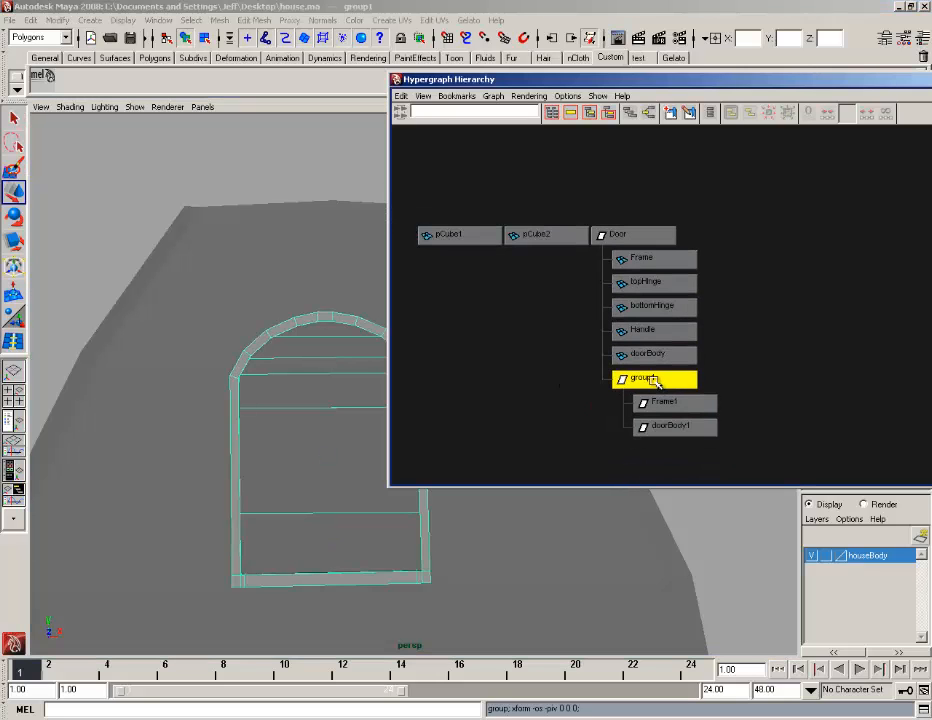
middle_click_drag(656, 381, 771, 361)
left_click(773, 354)
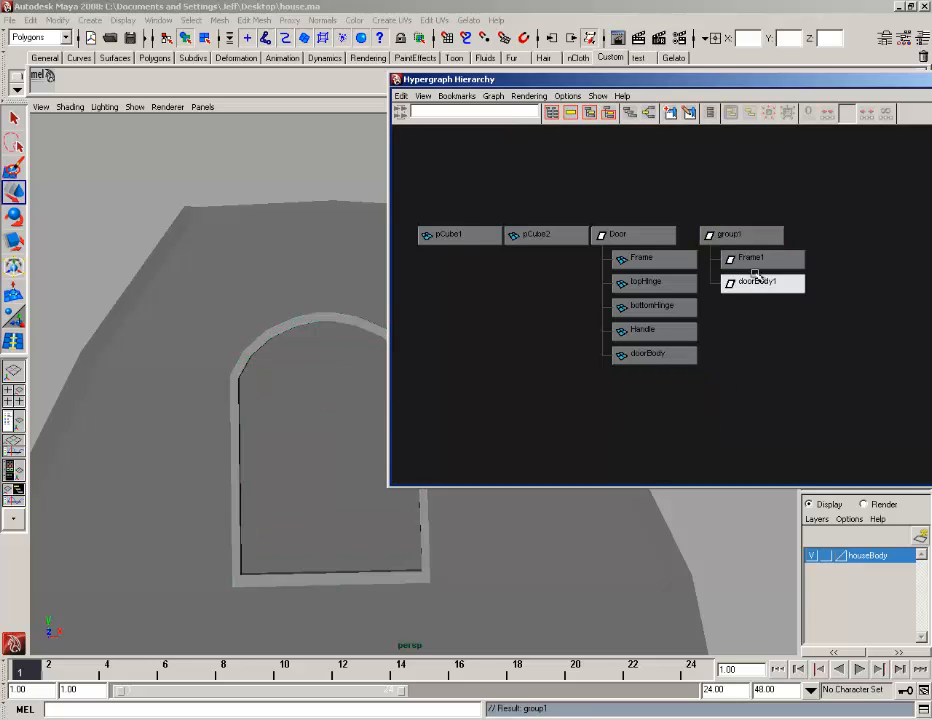
left_click(755, 260)
left_click(753, 284)
left_click(733, 236)
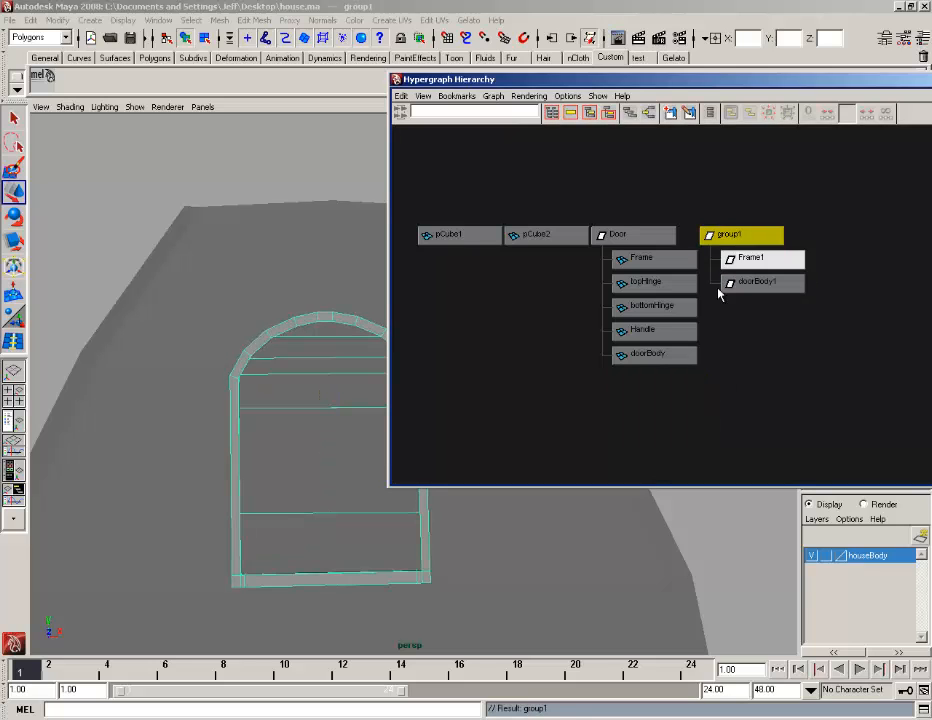
key("ctrl+z")
key("Delete")
key("ctrl+z")
key("ctrl+z")
key("ctrl+z")
key("ctrl+z")
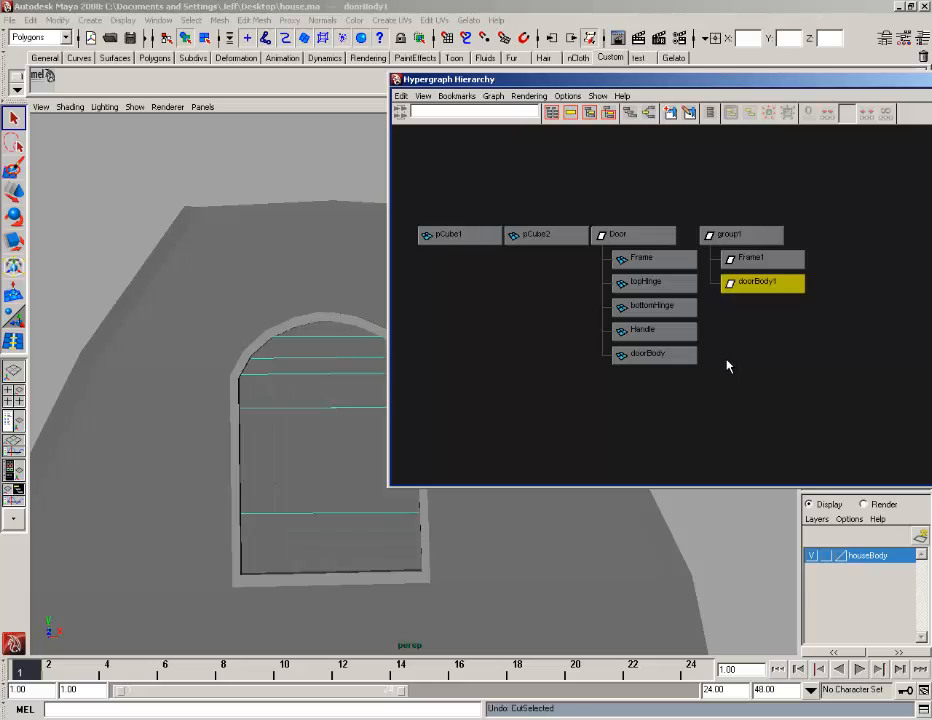
left_click(767, 381)
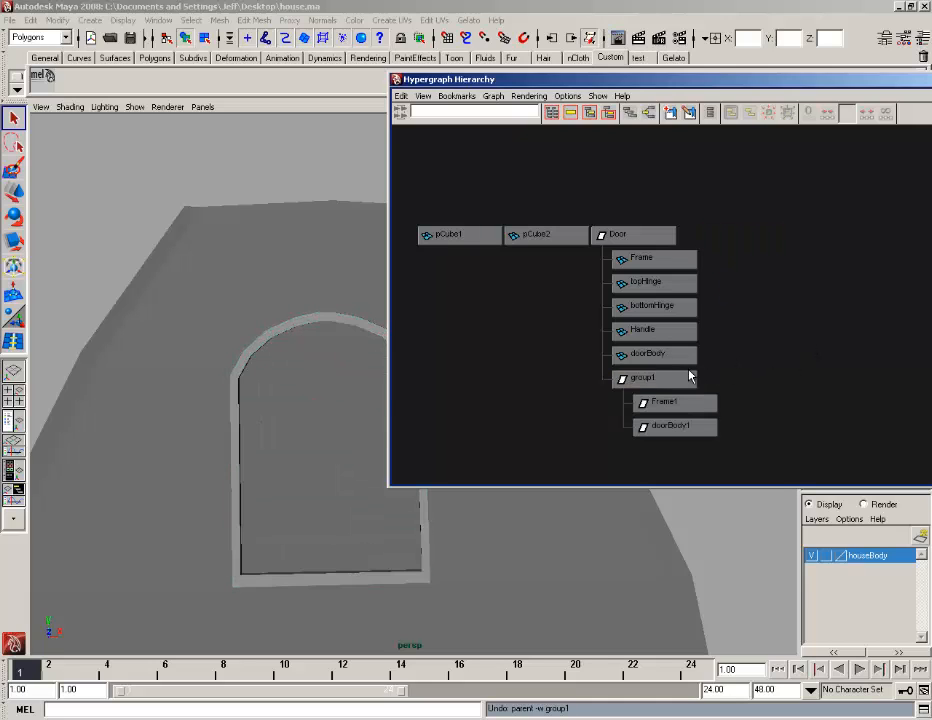
- Move group1 out of the Door group to the top level of the hierarchy and rename it window
left_click(671, 379)
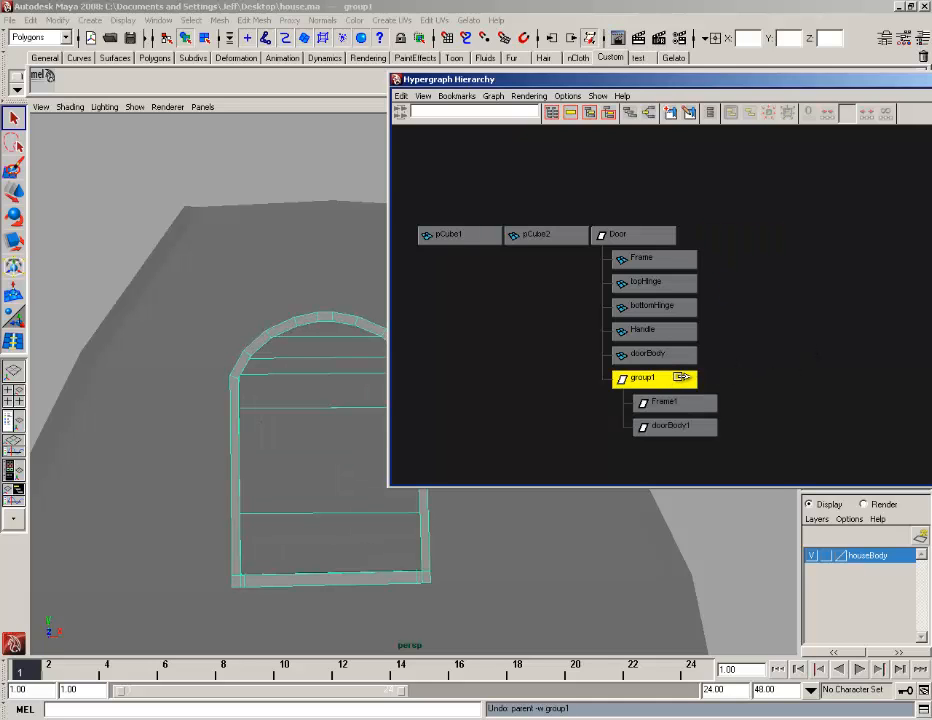
middle_click_drag(690, 382, 738, 337)
right_click(740, 236)
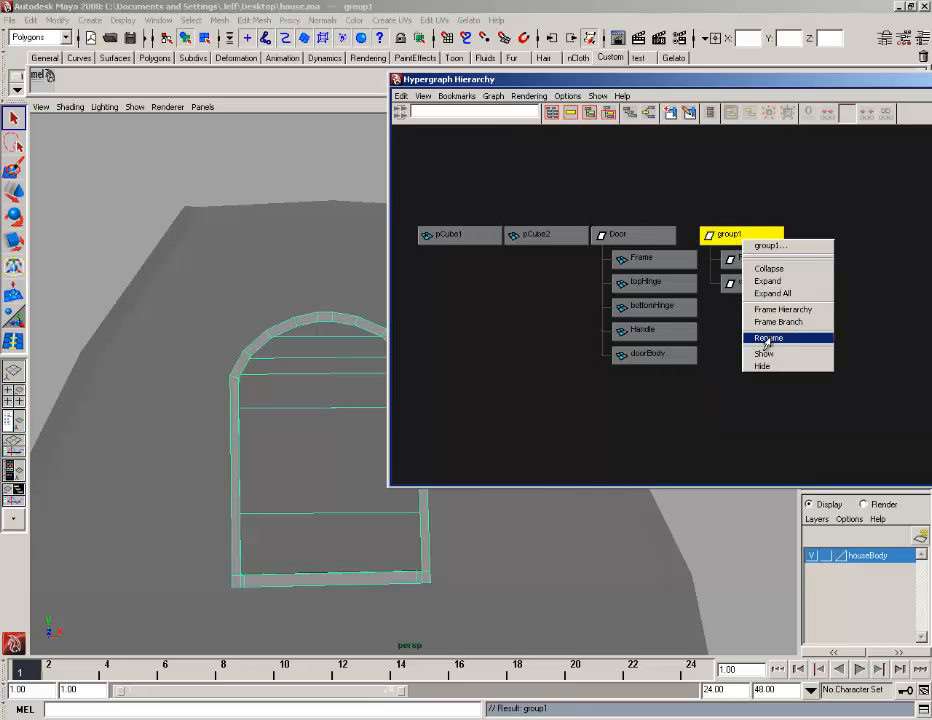
left_click(766, 338)
type("window")
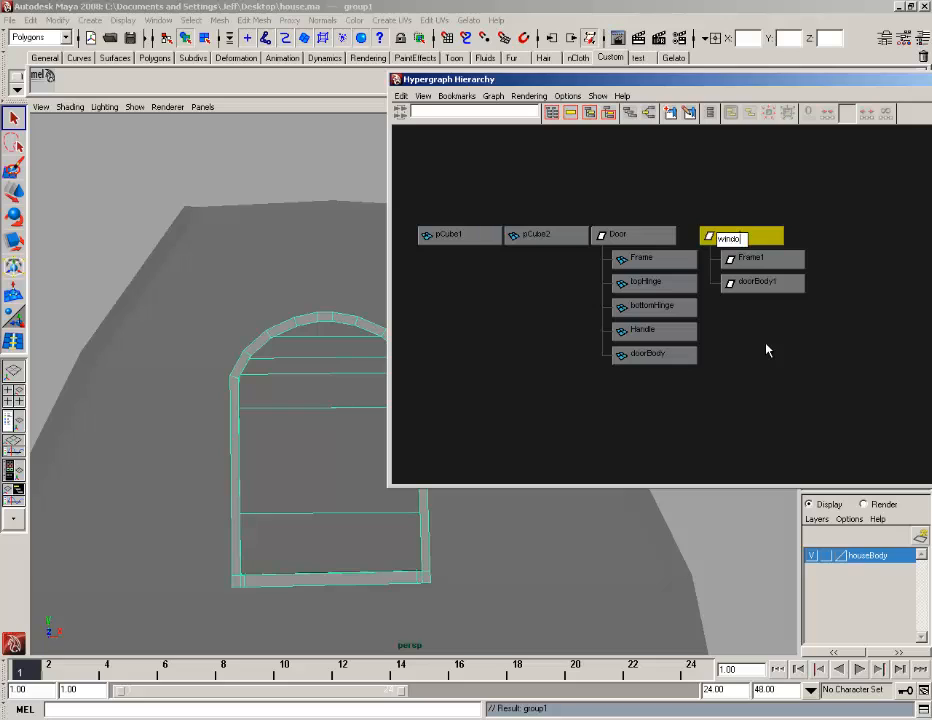
key("Return")
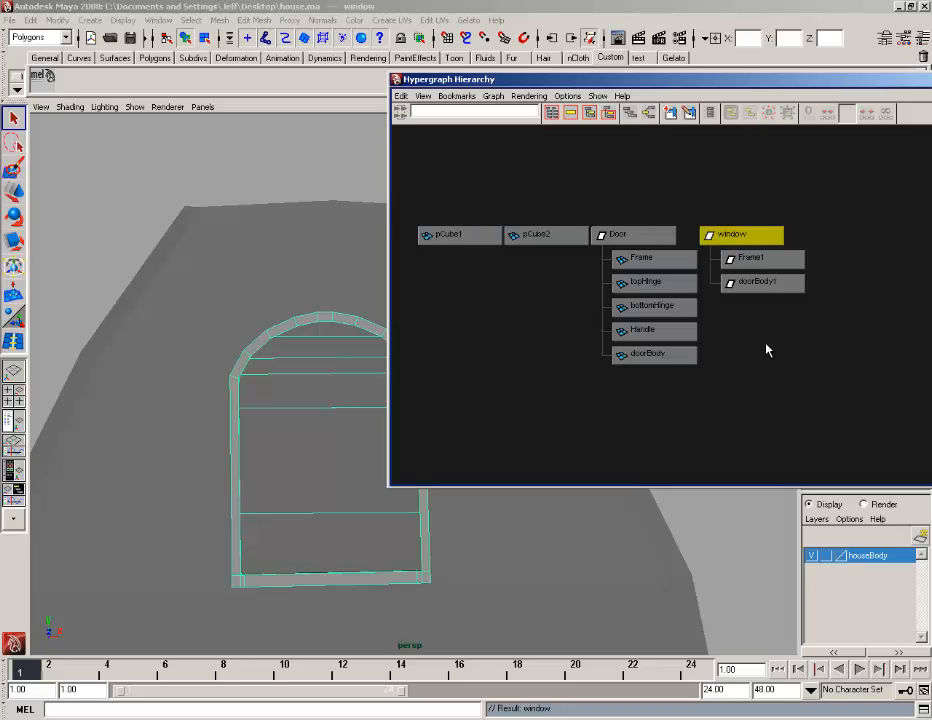
- Rename doorBody1 in the window group as windowBody and shift the Hypergraph aside to uncover the window model
left_click(770, 262)
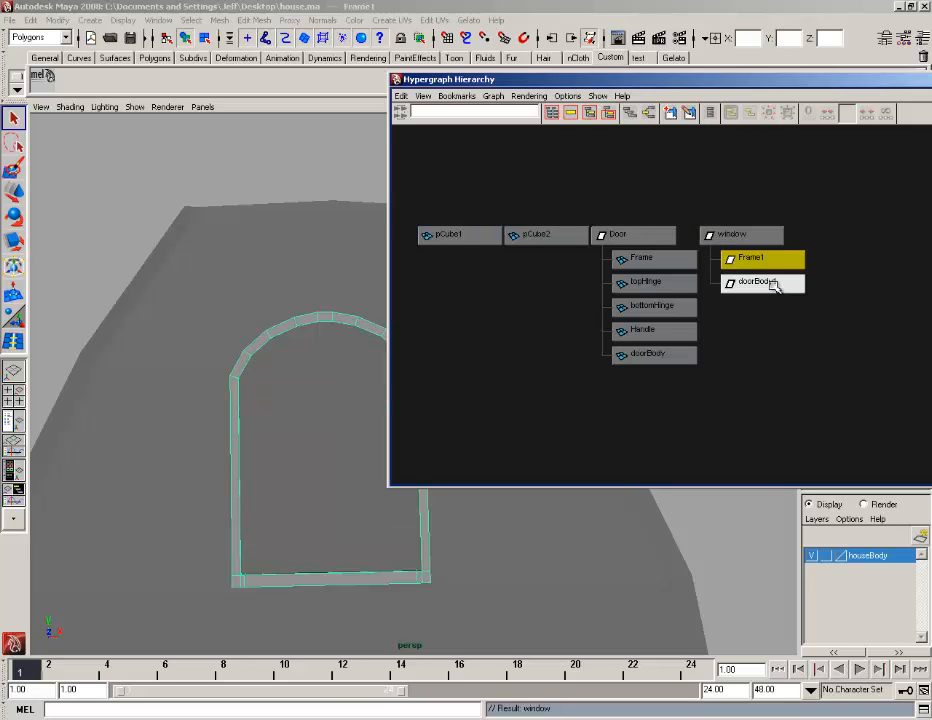
left_click(773, 284)
right_click(775, 284)
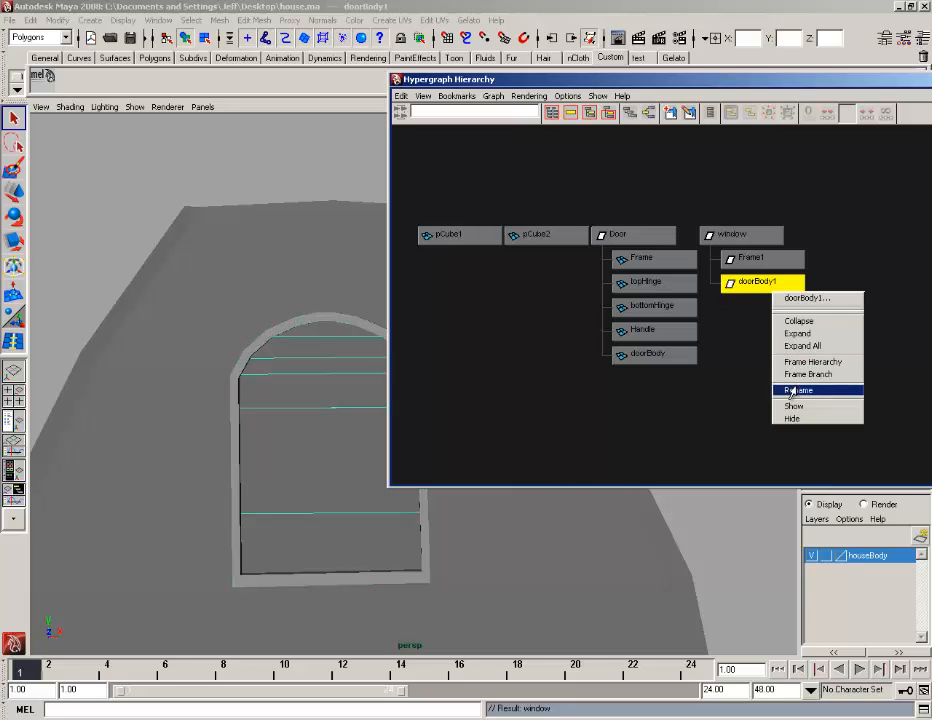
left_click(791, 391)
type("window")
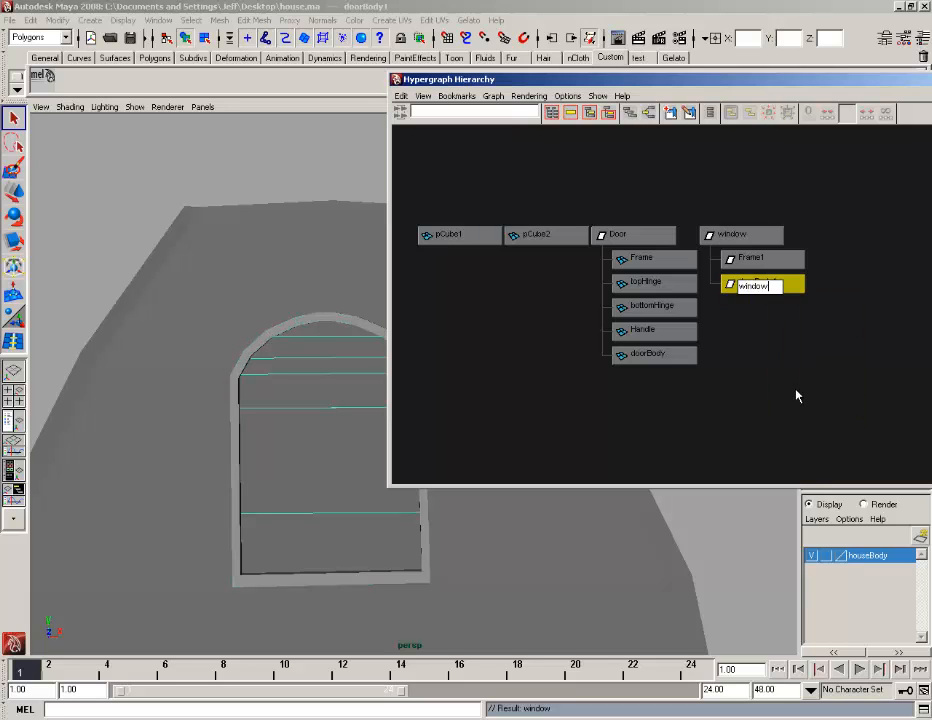
type("Body")
key("Return")
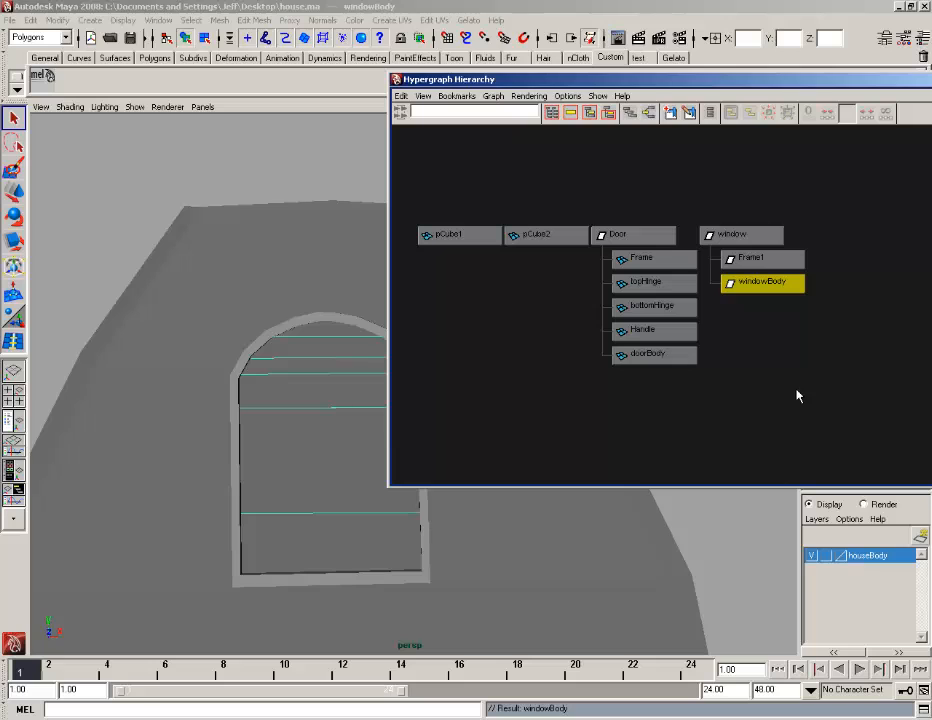
left_click_drag(675, 86, 750, 74)
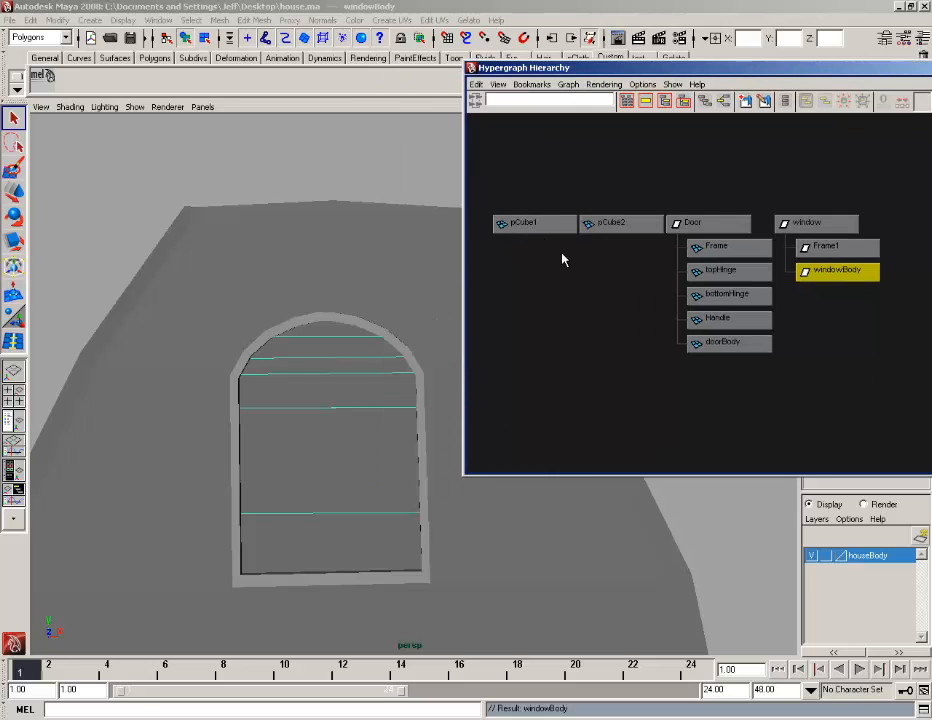
- Select the window group with its frame and body, delete their construction history, and clear the selection
key("Up")
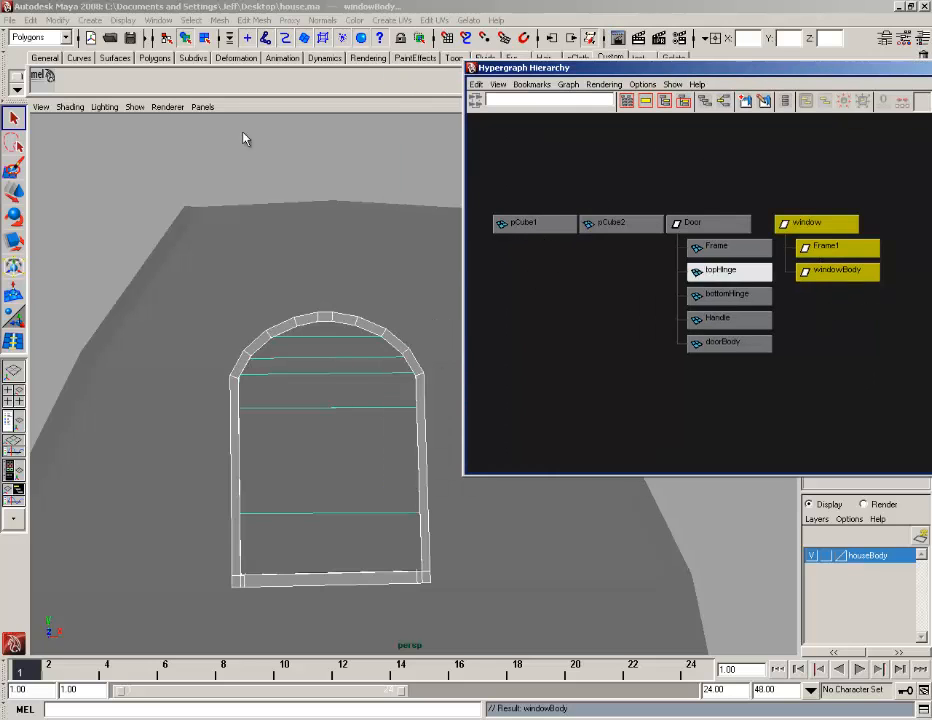
left_click(32, 20)
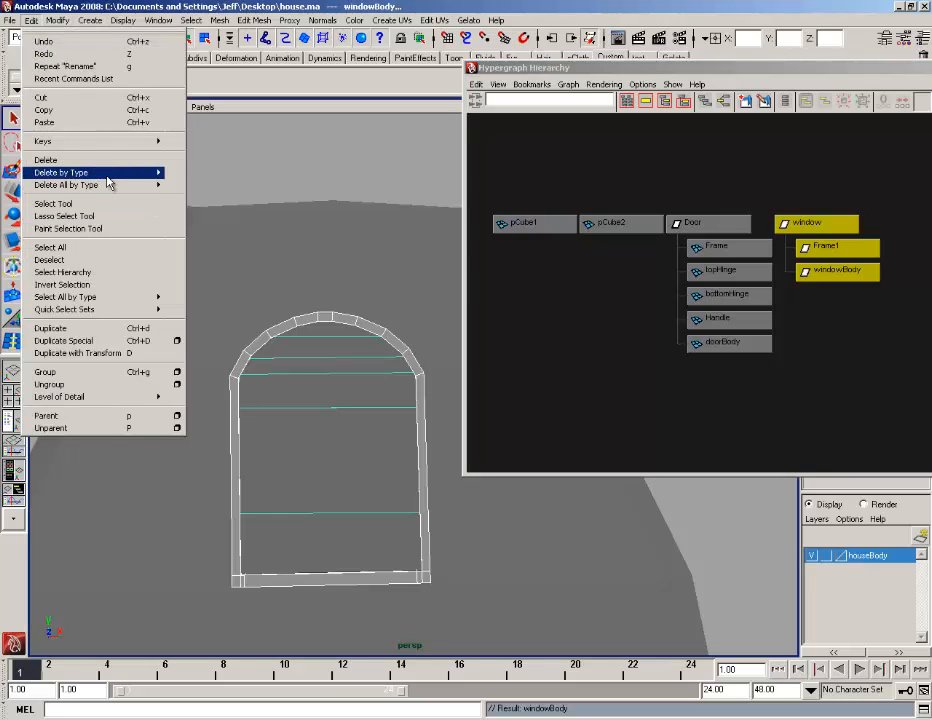
left_click(194, 182)
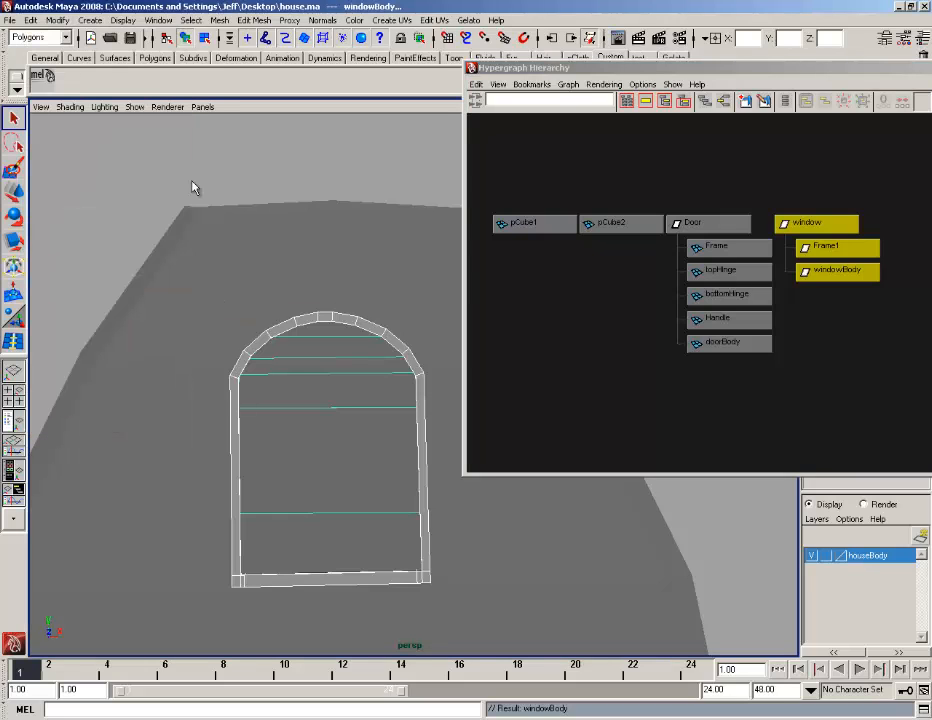
left_click(728, 222)
left_click(643, 272)
left_click(349, 381)
left_click_drag(360, 382, 333, 385, "alt")
- Center the pivot of the window group and move the group along Z slightly out from the house's front wall
left_click(813, 224)
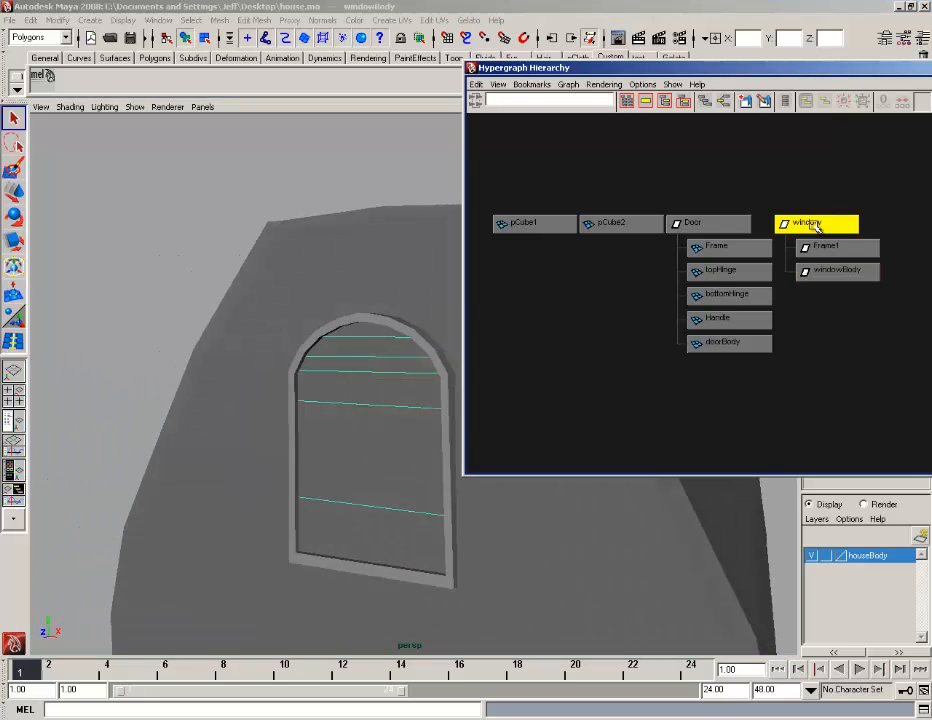
left_click(50, 22)
left_click(98, 161)
scroll(319, 423, "down", 3)
middle_click_drag(386, 383, 301, 375, "alt")
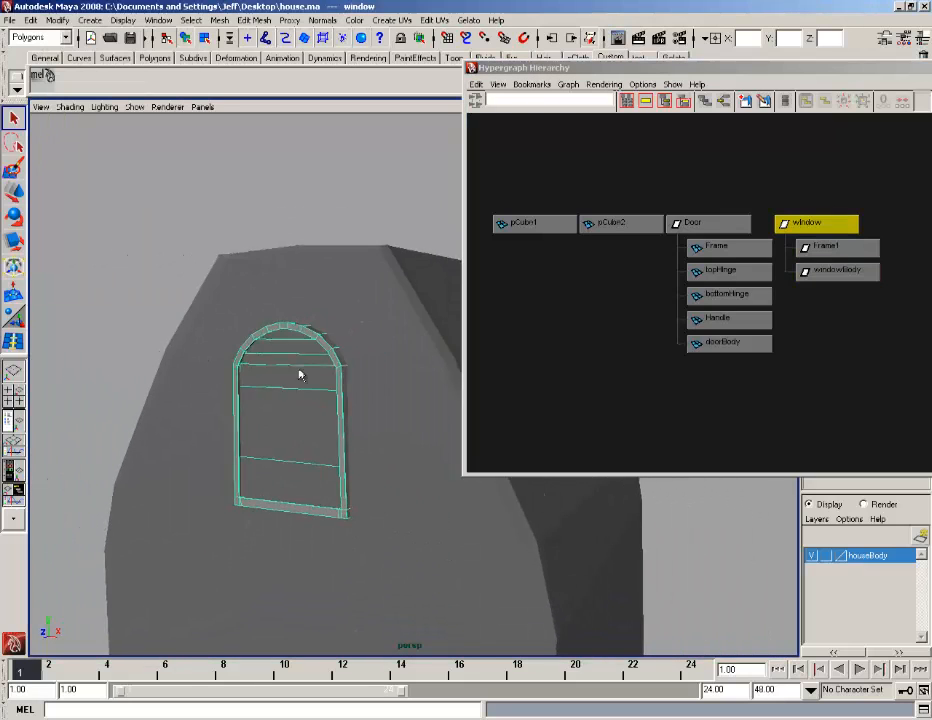
left_click_drag(300, 375, 185, 376, "alt")
key("w")
left_click_drag(235, 423, 175, 436)
right_click_drag(175, 436, 229, 414, "alt")
left_click_drag(229, 414, 316, 350, "alt")
left_click(206, 119)
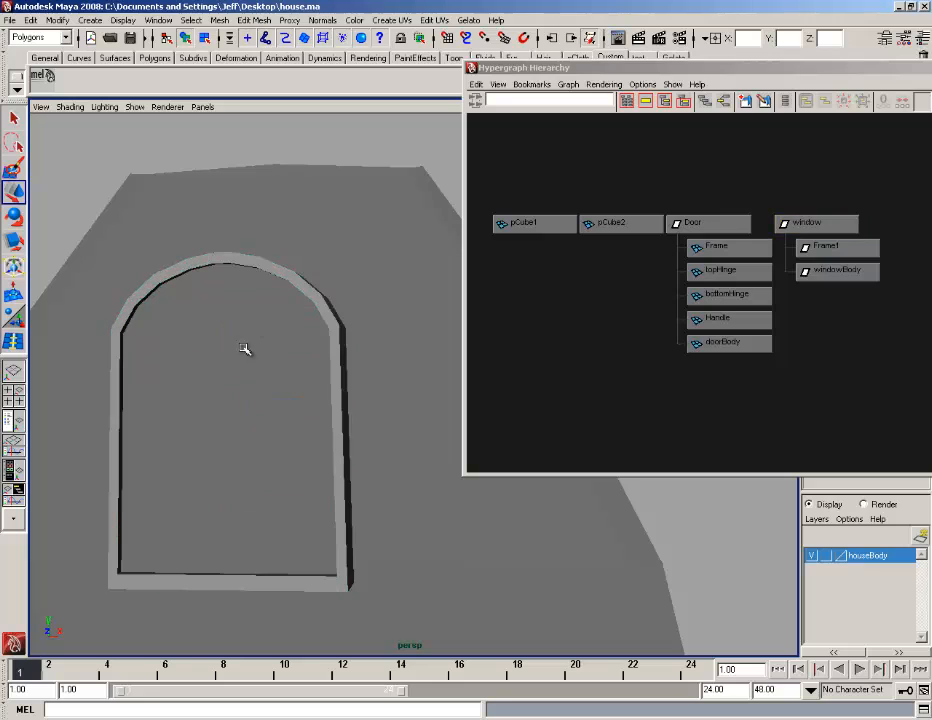
- Create a tall, narrow polygon cube in front of the house as the window's vertical bar
left_click(90, 20)
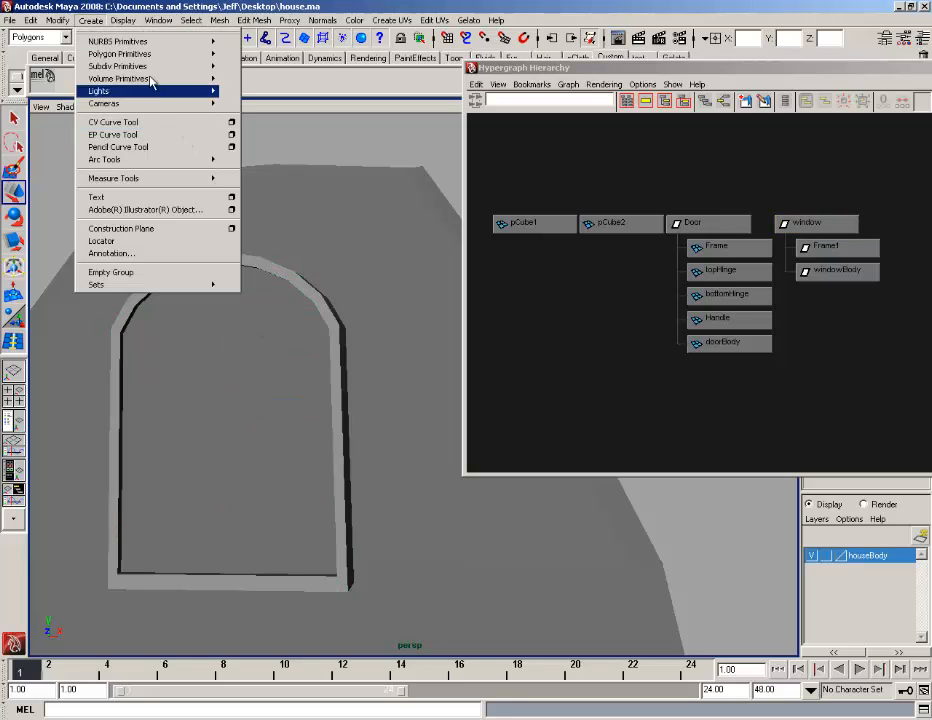
mouse_move(152, 58)
left_click(266, 73)
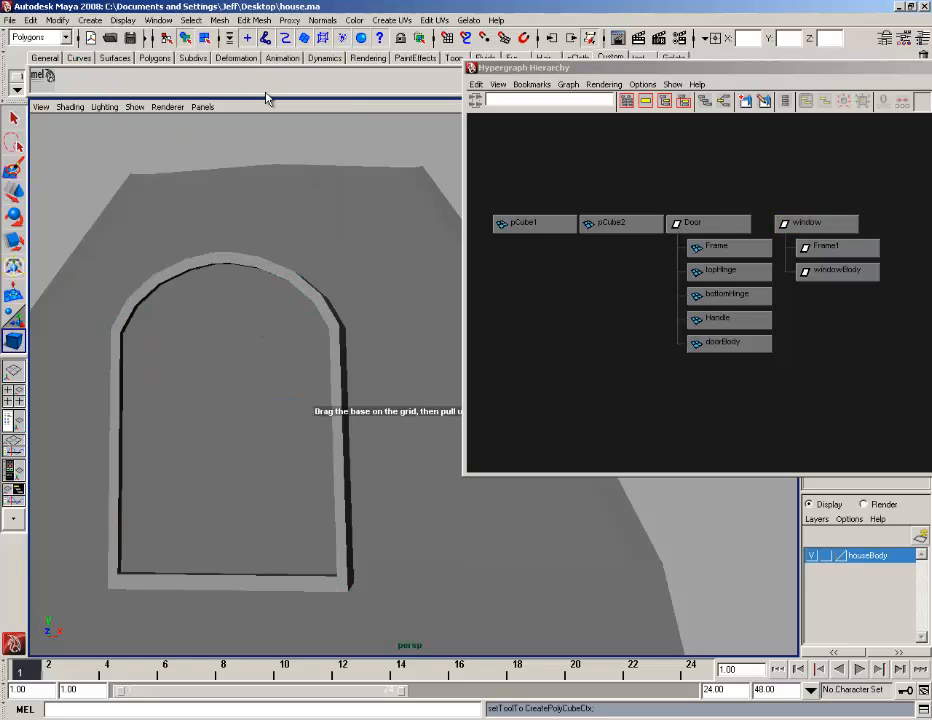
scroll(305, 193, "down", 5)
scroll(301, 186, "down", 3)
left_click_drag(430, 385, 364, 500, "alt")
middle_click_drag(364, 500, 347, 392, "alt")
left_click_drag(347, 392, 358, 291, "alt")
- Raise the bar along Y to window height in the front view and move it along Z to the window in the side view
key("w")
key("space")
middle_click_drag(358, 291, 291, 537, "alt")
left_click_drag(302, 520, 326, 190)
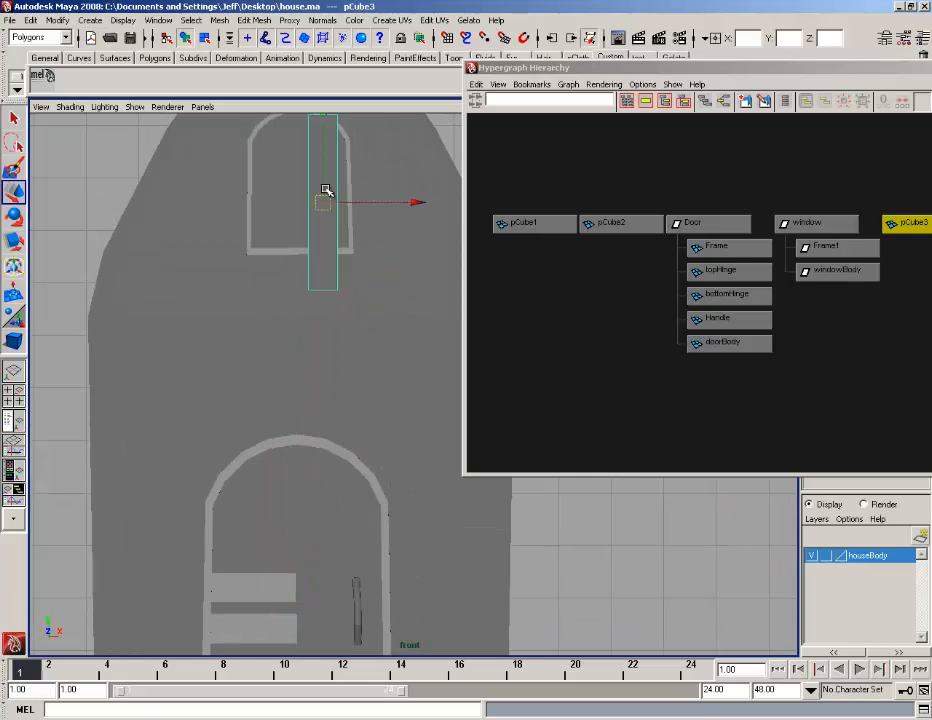
middle_click_drag(326, 190, 322, 331, "alt")
key("space")
left_click_drag(302, 383, 336, 404)
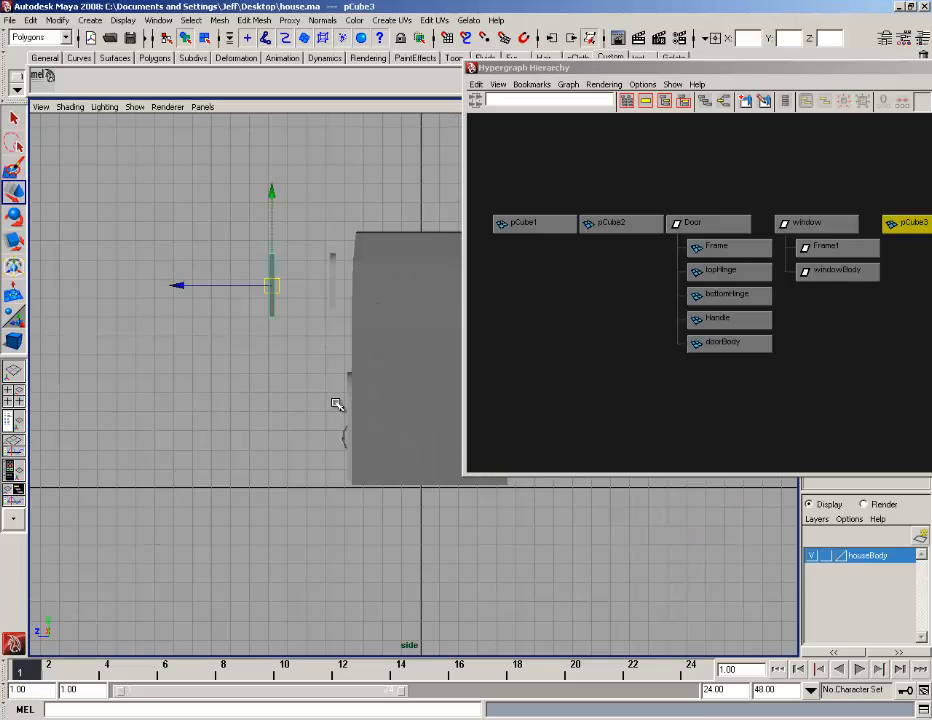
middle_click_drag(336, 404, 231, 381, "alt")
left_click_drag(231, 381, 325, 369)
key("space")
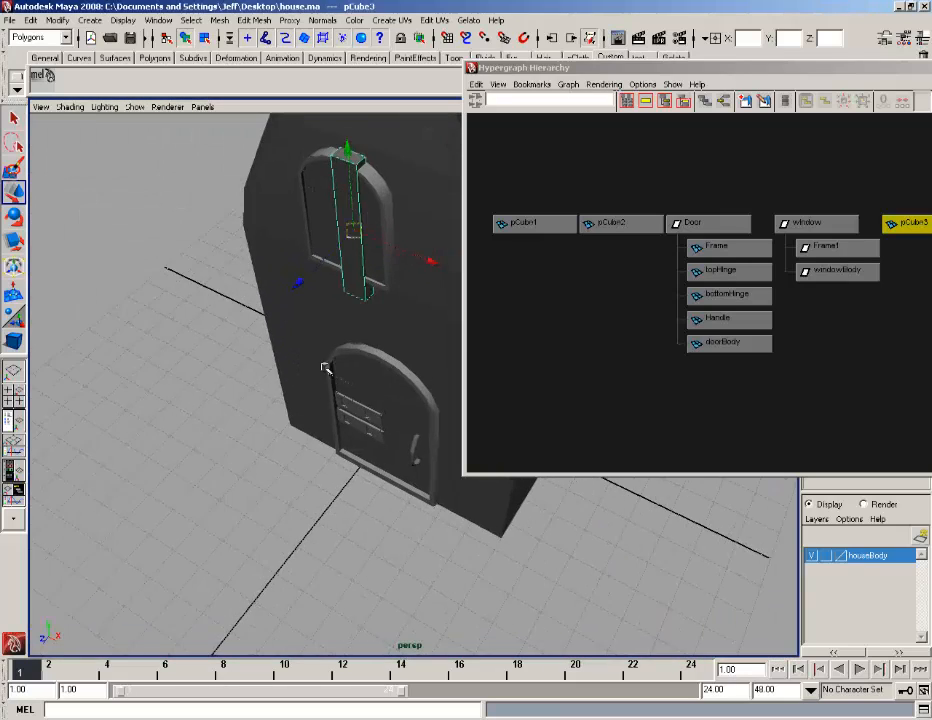
- Center the bar in the window along X and scale it to fit between the arch's top and the sill
middle_click_drag(326, 369, 302, 435, "alt")
left_click_drag(302, 435, 397, 388, "alt")
middle_click_drag(397, 388, 415, 392, "alt")
left_click_drag(443, 419, 431, 417)
left_click(11, 244)
scroll(341, 439, "up", 2)
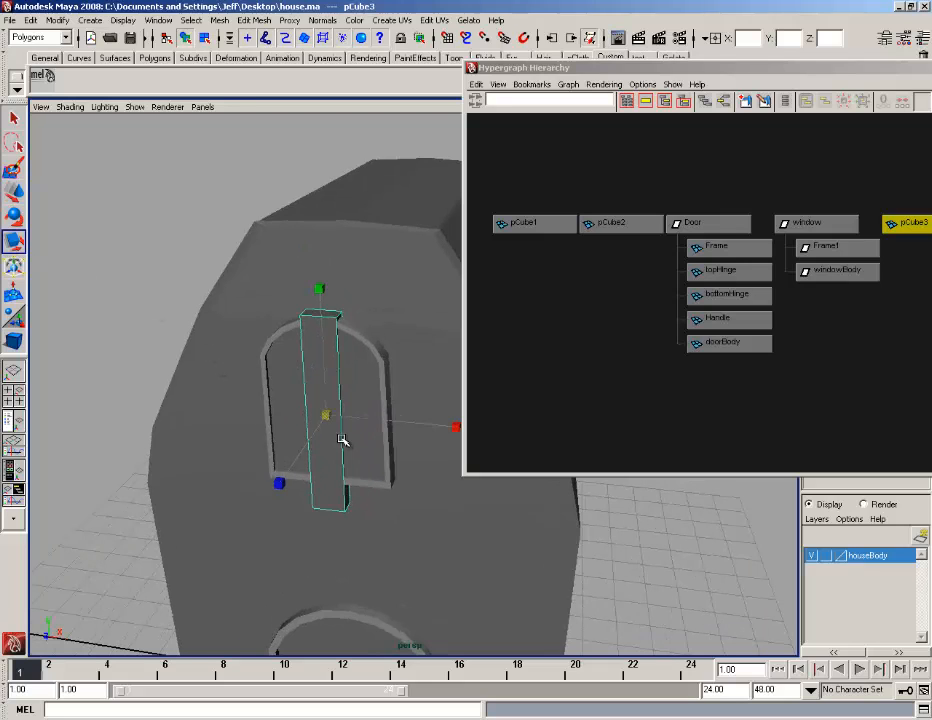
mouse_move(328, 416)
left_mouse_down()
mouse_move(315, 414)
mouse_move(335, 415)
mouse_move(337, 406)
left_mouse_up()
left_click_drag(331, 296, 376, 341)
key("w")
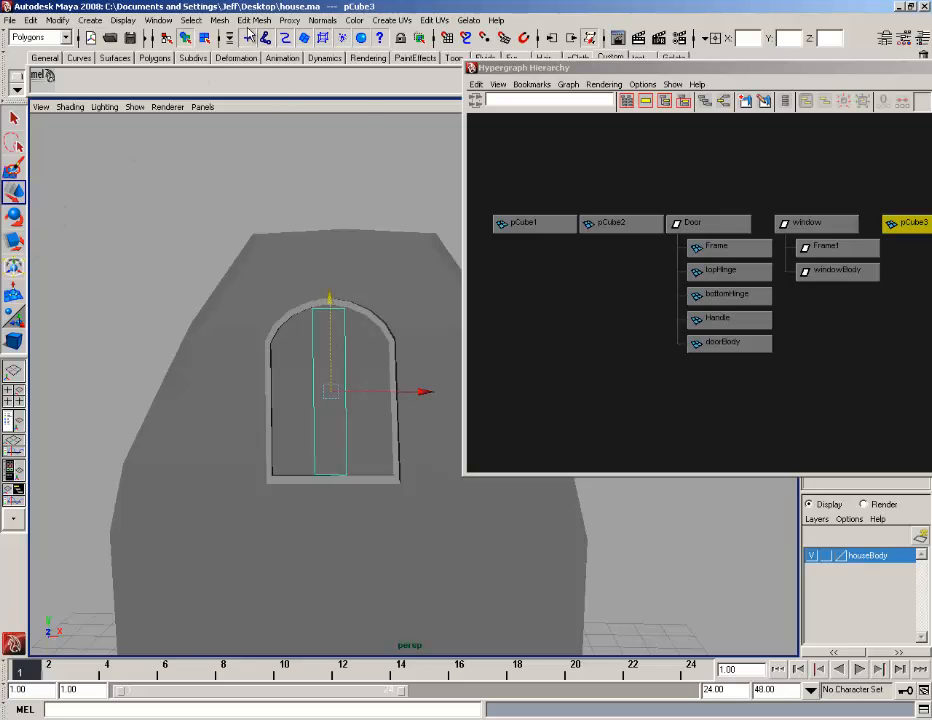
- Insert a vertical edge loop down the middle of the window bar pCube3
left_click(255, 19)
left_click(290, 127)
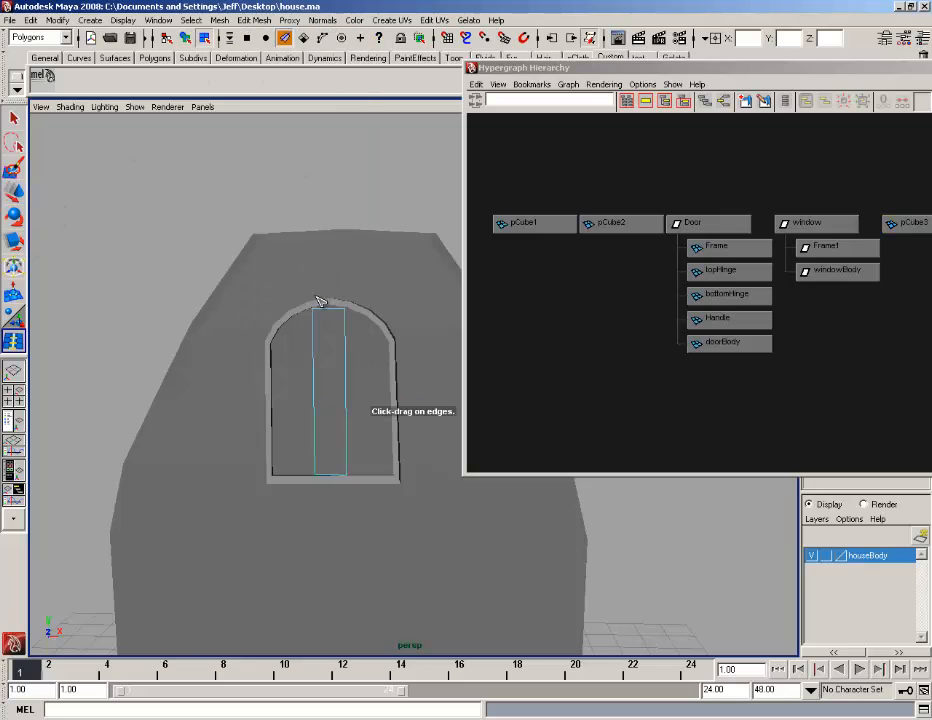
left_click(330, 313)
left_click_drag(331, 313, 323, 316)
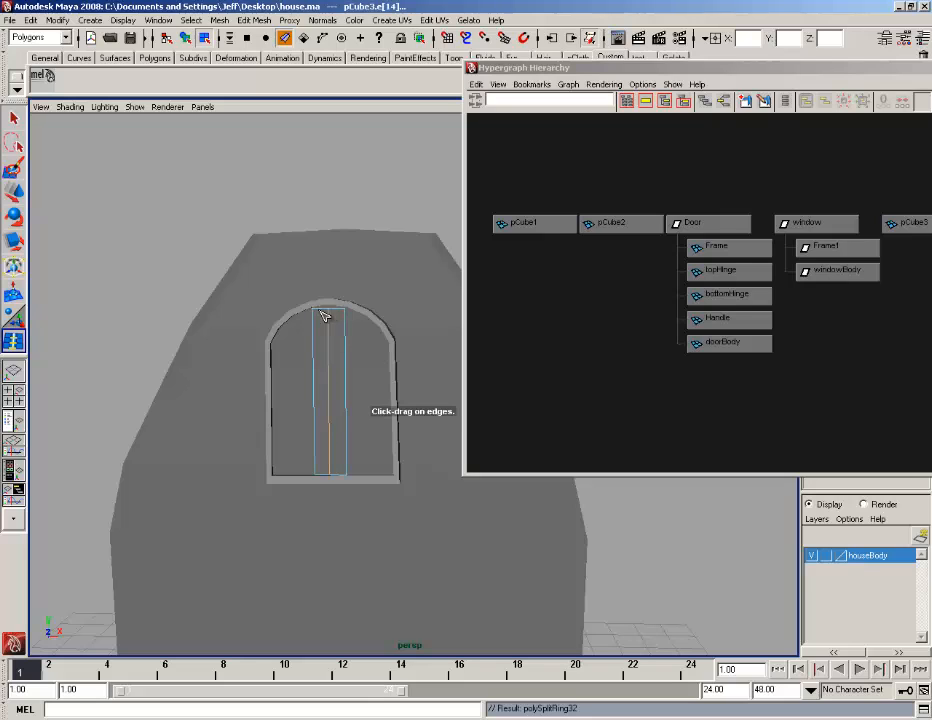
left_click(13, 240)
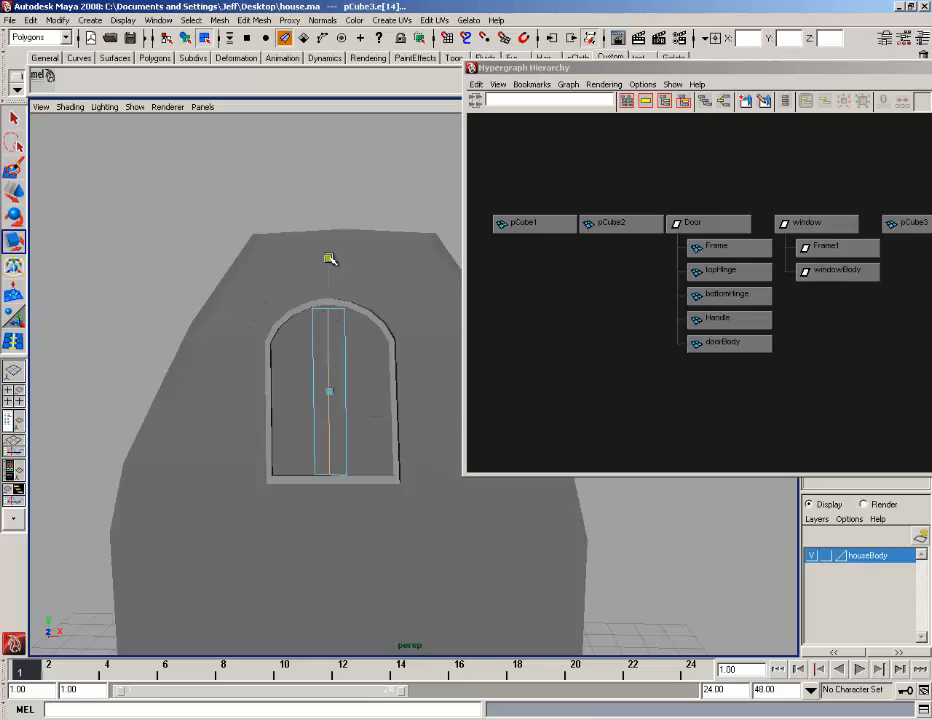
left_click_drag(330, 252, 337, 346, "alt")
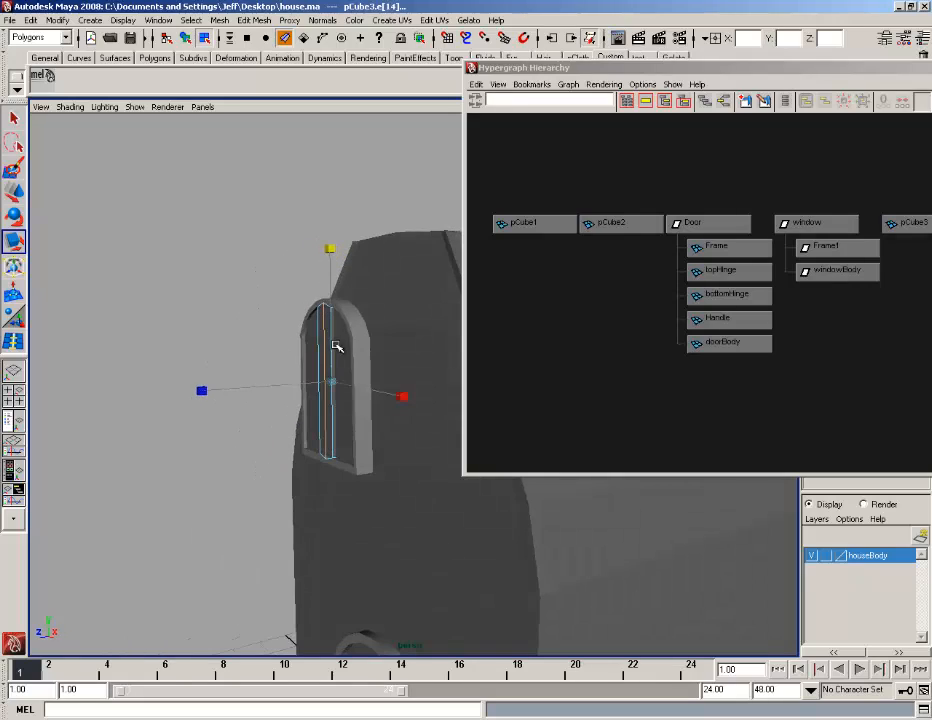
- Return the bar to object selection and shift it along Z to seat it inside the window frame
right_click_drag(330, 327, 383, 308)
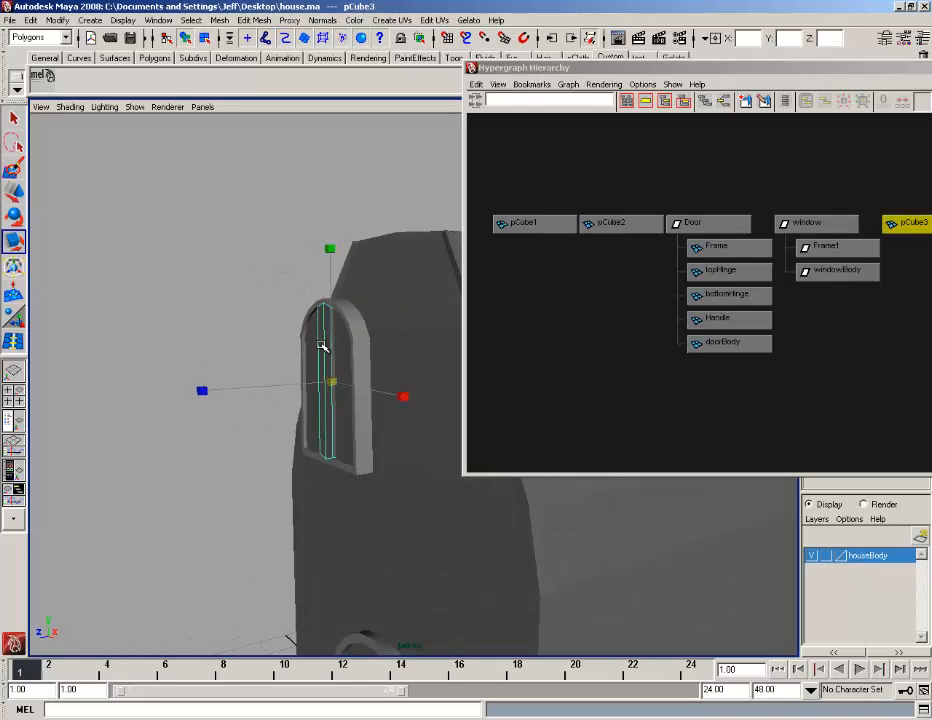
left_click(13, 190)
left_click_drag(241, 390, 245, 386)
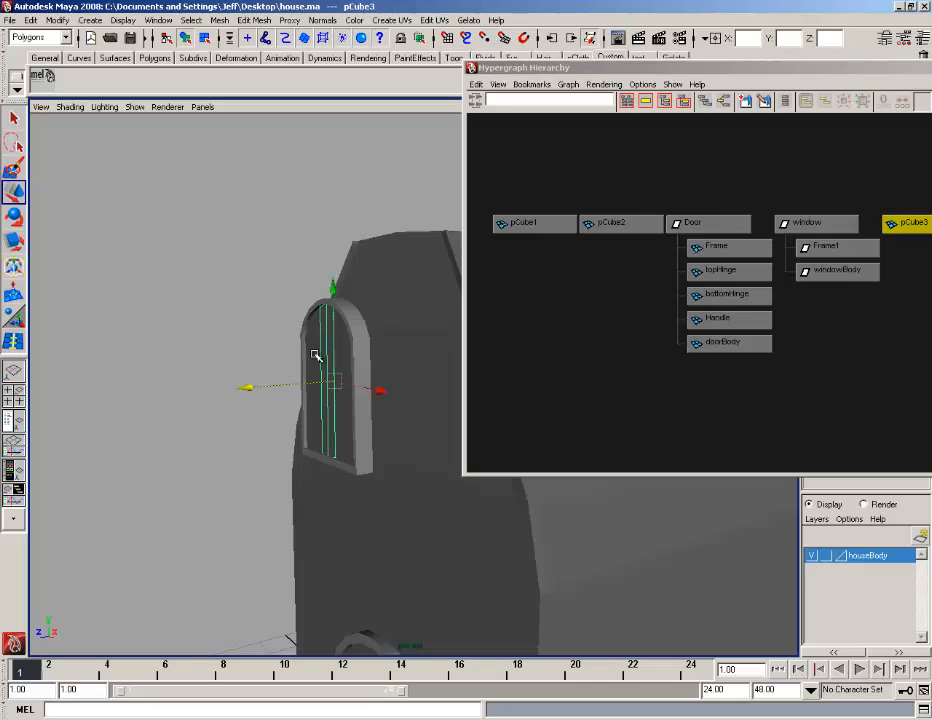
left_click(14, 241)
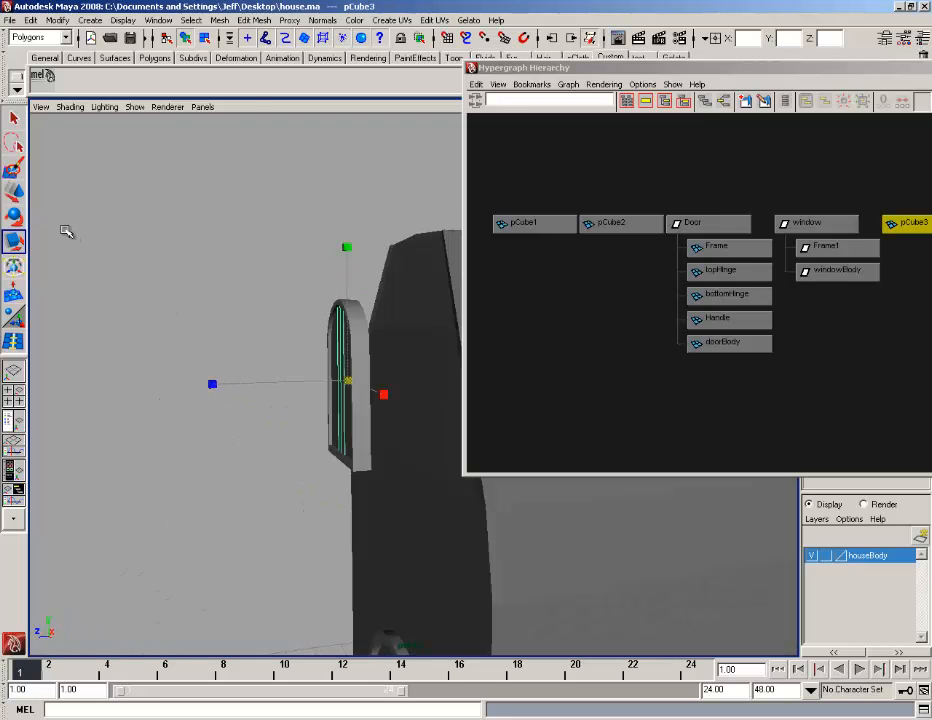
left_click(15, 192)
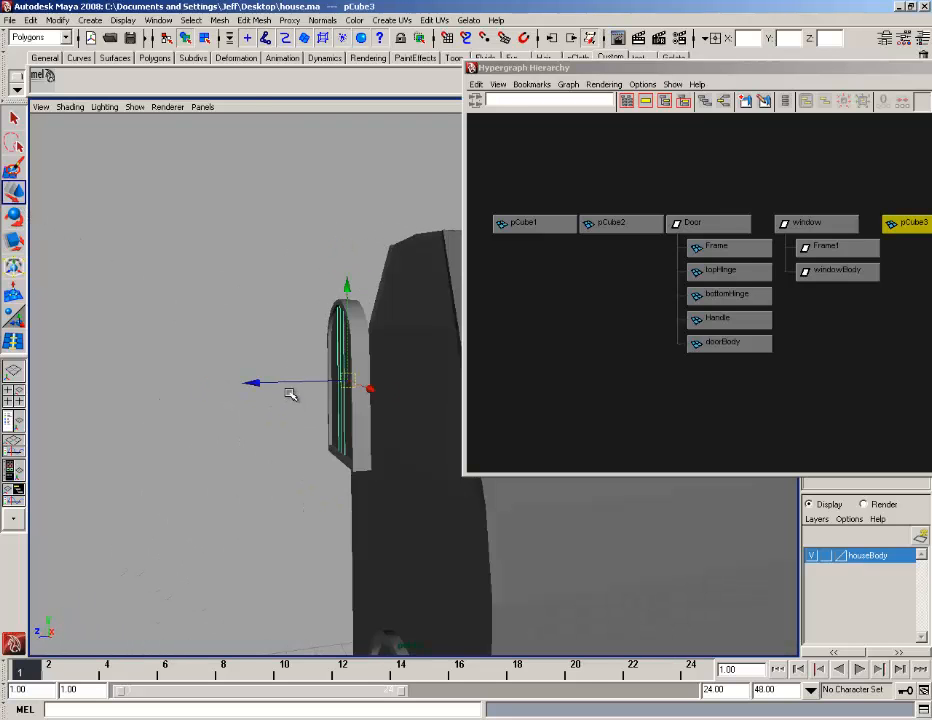
left_click_drag(283, 381, 329, 349, "alt")
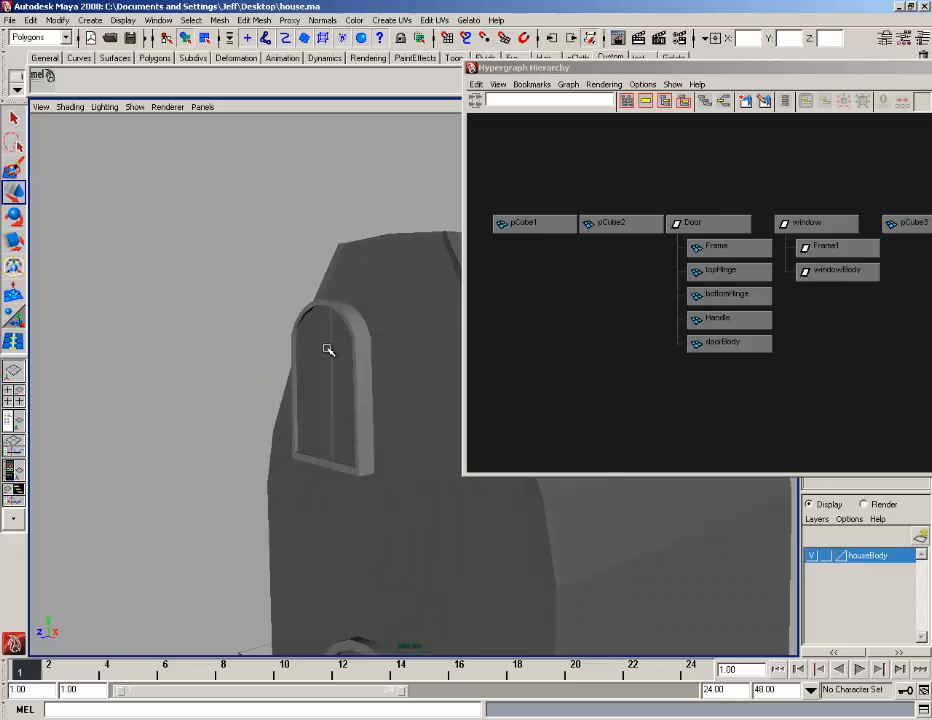
right_click_drag(329, 349, 440, 571)
left_click(260, 411)
left_click_drag(375, 397, 432, 412, "alt")
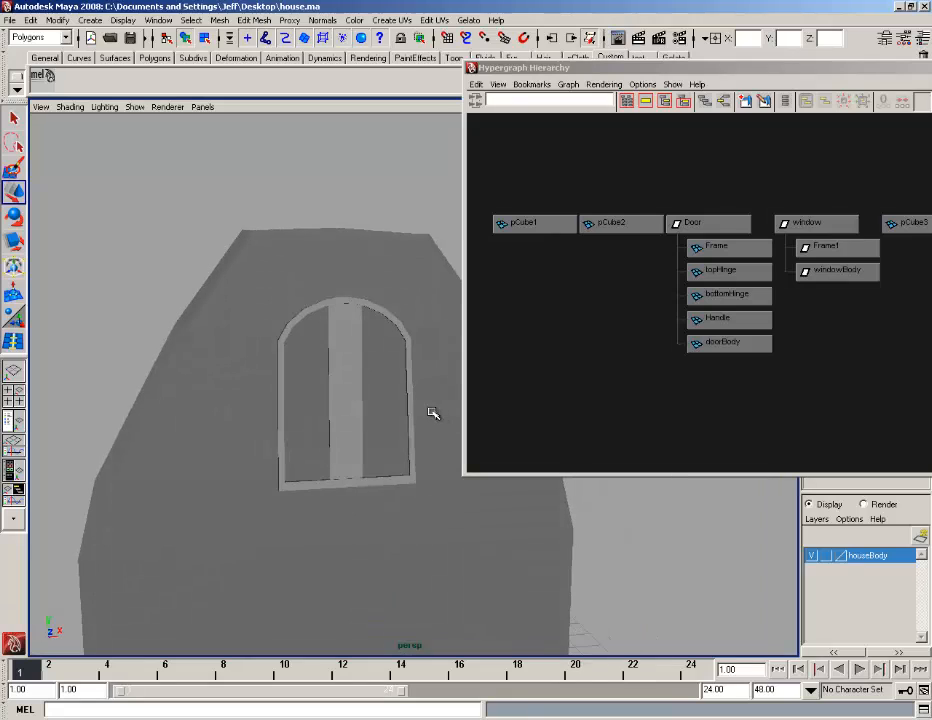
- Scale the bar along X to less than half its width, making a slim vertical divider
left_click(342, 405)
left_click(13, 242)
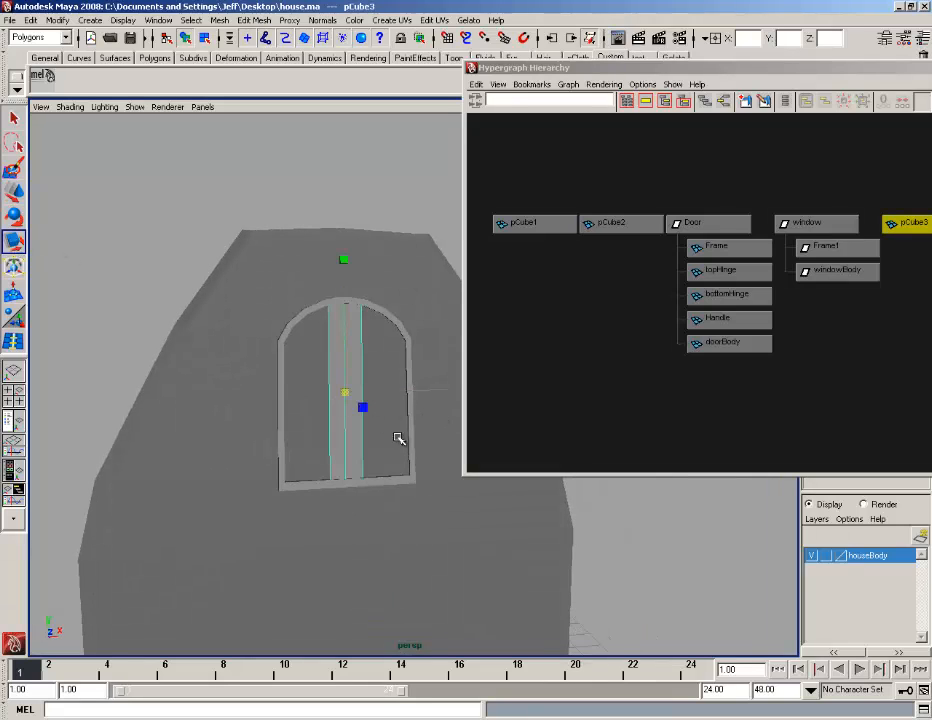
left_click_drag(378, 406, 291, 426, "alt")
left_click_drag(358, 400, 318, 399)
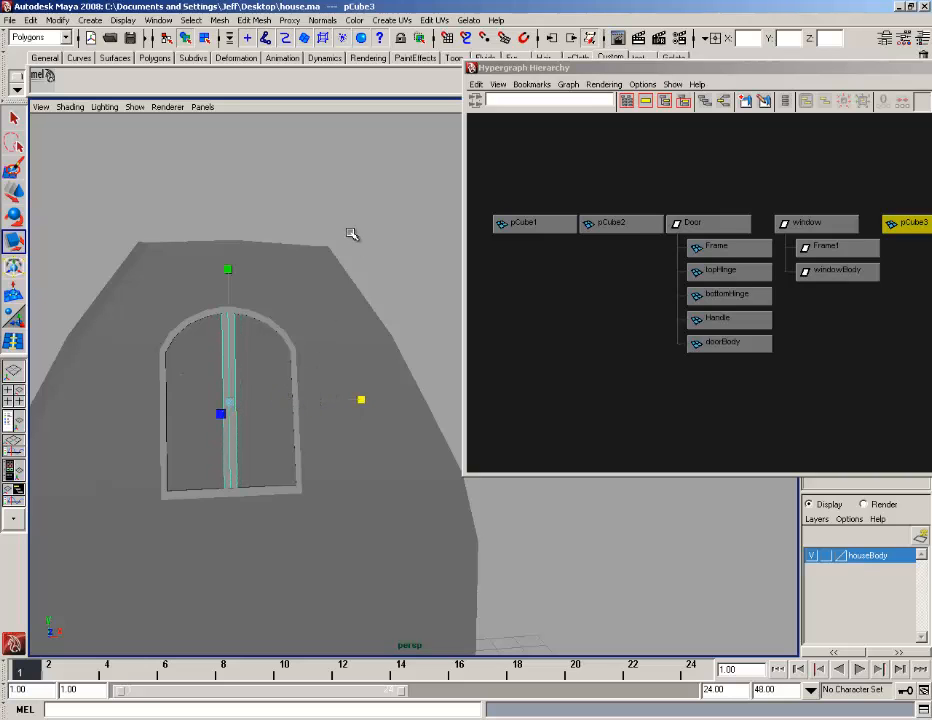
left_click_drag(351, 233, 281, 357, "alt")
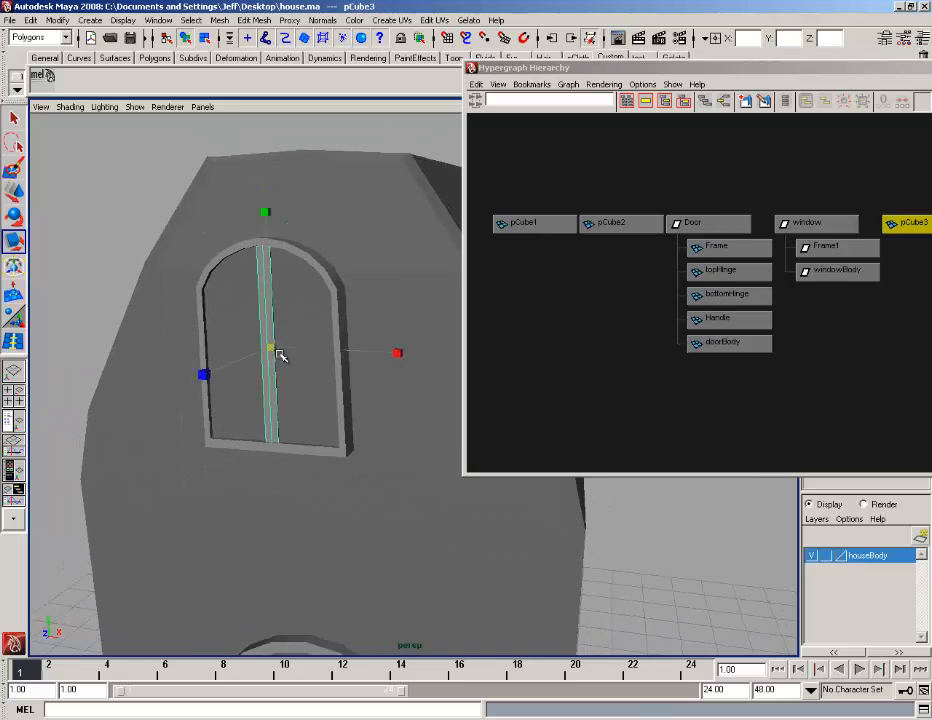
- Pull the bar forward along Z until it stands clear of the window frame
left_click(20, 192)
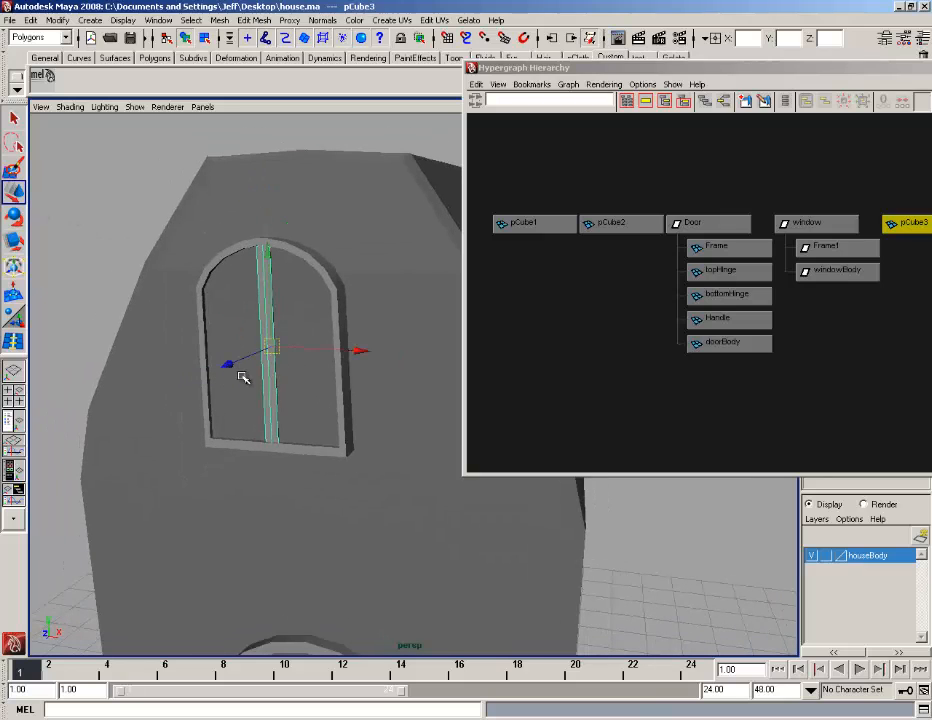
left_click_drag(230, 367, 182, 388)
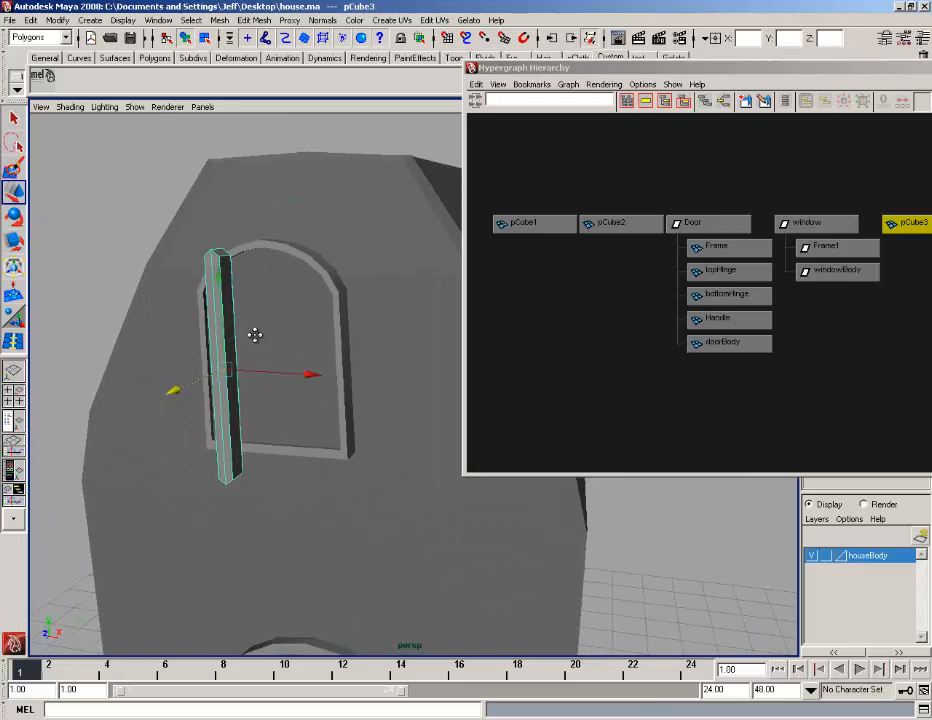
left_click_drag(254, 333, 290, 395, "alt")
- Insert a horizontal edge loop close to the upper end of the window divider bar
left_click(259, 21)
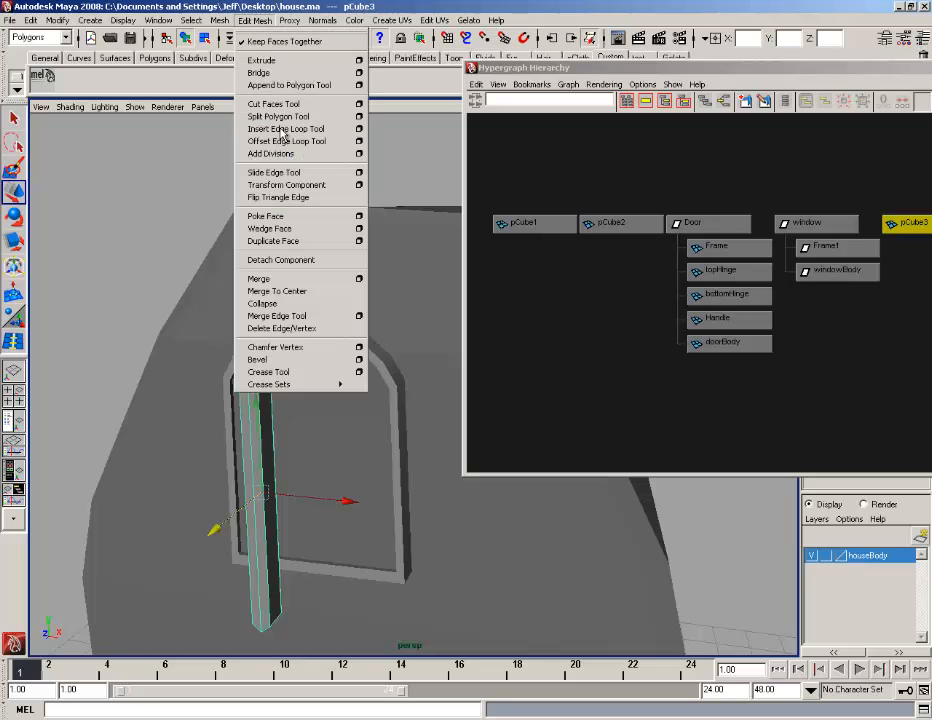
left_click(286, 131)
scroll(205, 378, "up", 2)
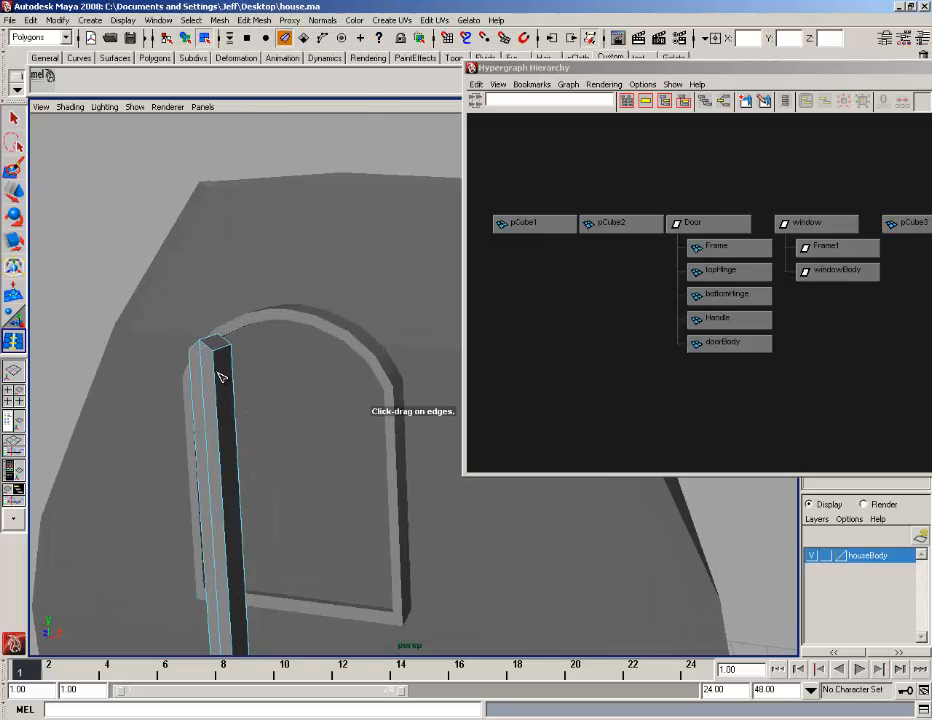
left_click(220, 375)
left_click_drag(216, 361, 217, 364)
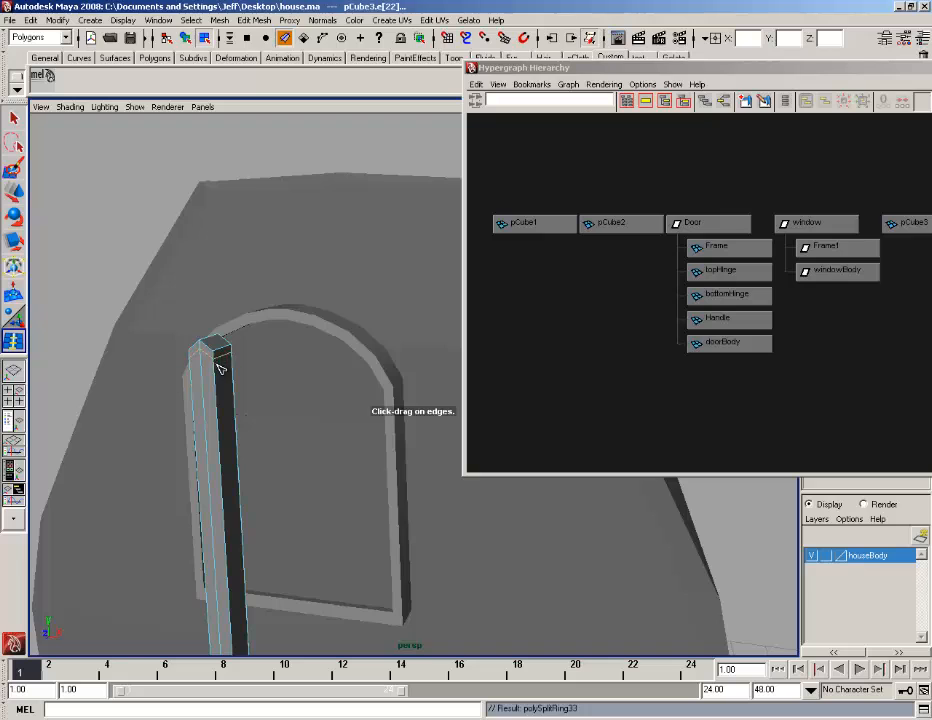
- Insert further edge loops along the divider bar's length, close to its long corners
right_click_drag(217, 364, 248, 380, "alt")
middle_click_drag(225, 364, 245, 368, "alt")
right_click_drag(245, 368, 258, 375, "alt")
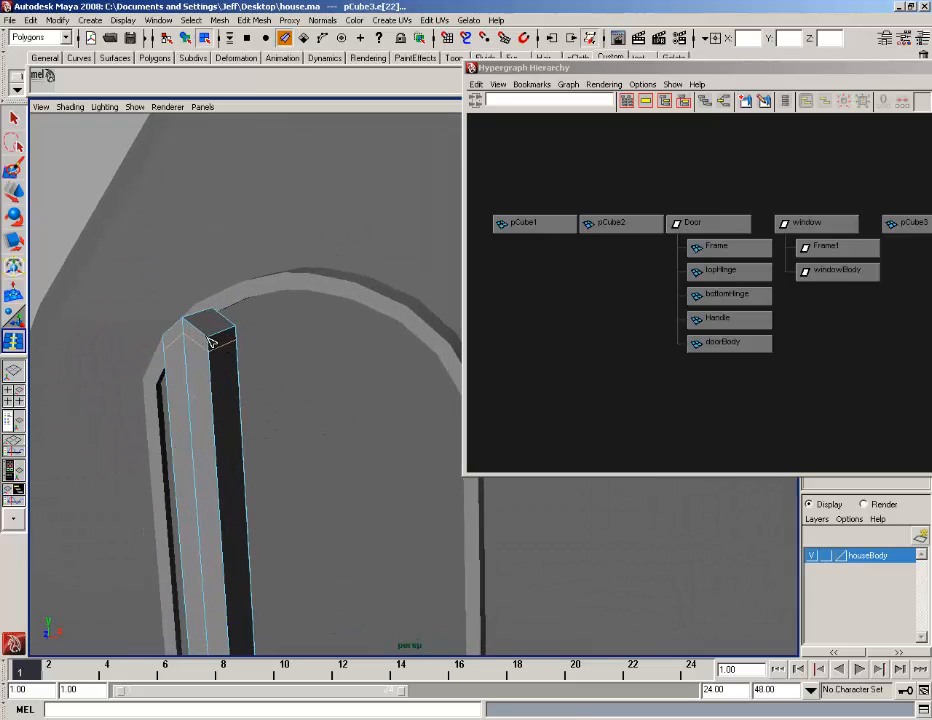
left_click_drag(199, 333, 247, 320)
left_click(305, 275)
left_click(305, 269)
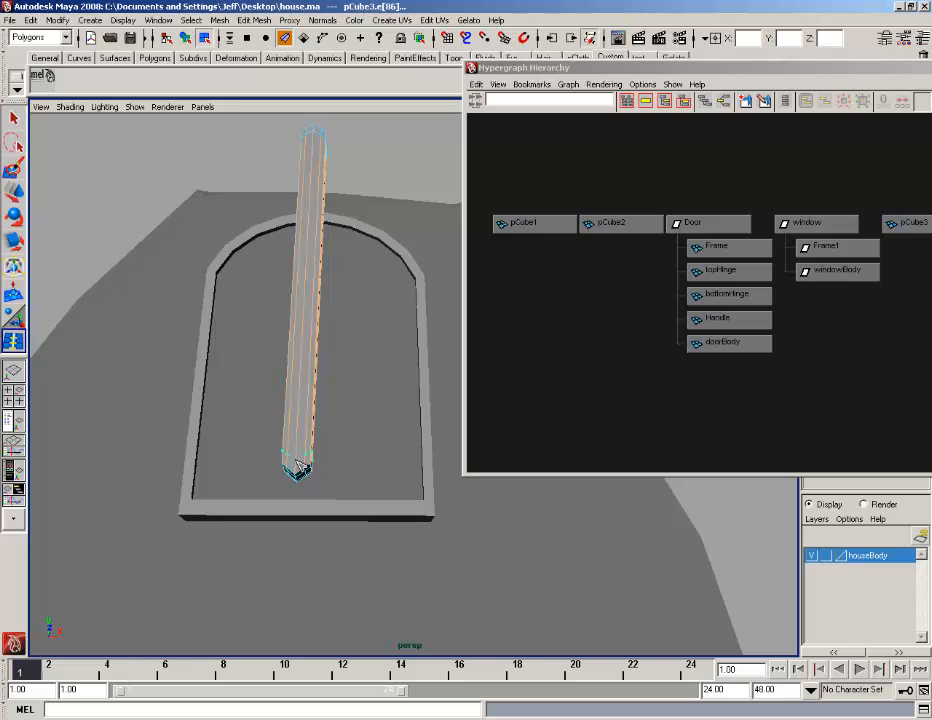
- Add an edge loop near the divider bar's lower end, return to object selection and select the whole bar
left_click(300, 468)
left_click(12, 120)
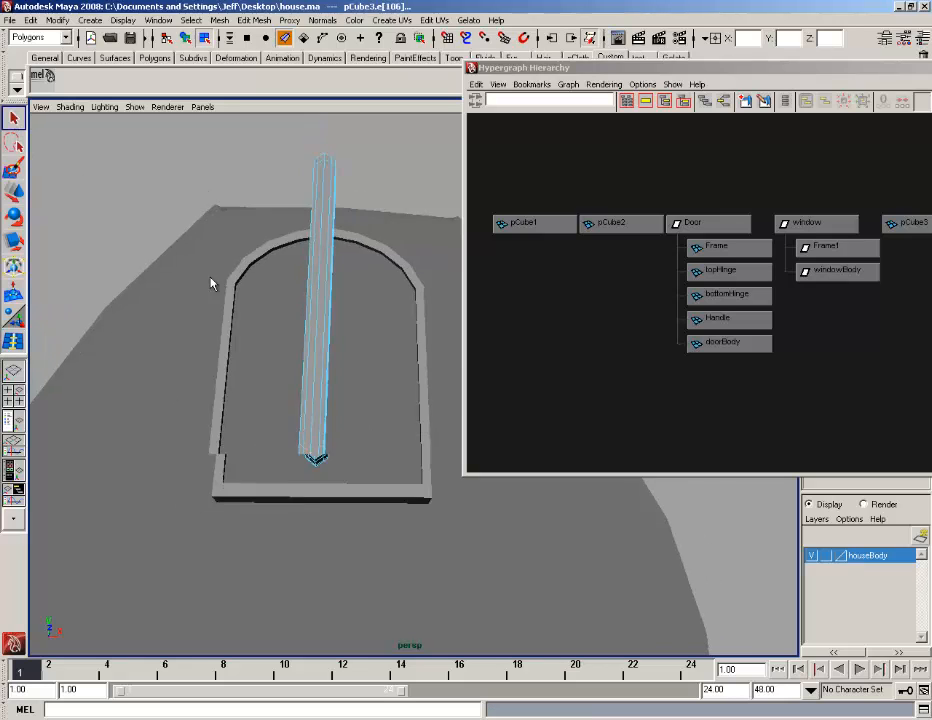
left_click_drag(210, 283, 195, 240, "alt")
right_click_drag(341, 237, 360, 214)
left_click_drag(348, 322, 333, 285, "alt")
left_click(333, 285)
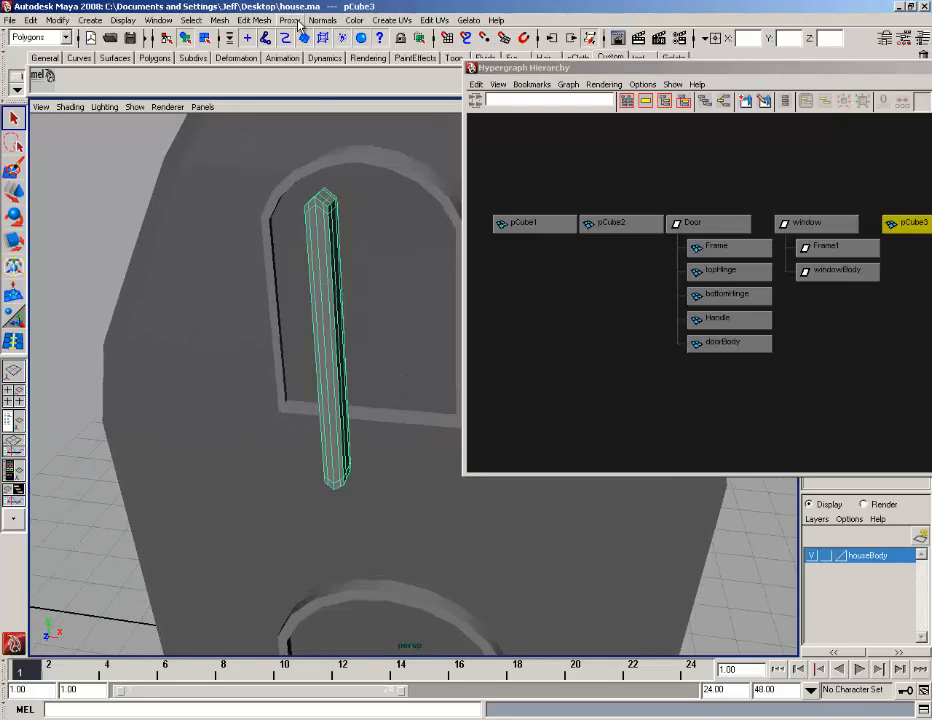
- Try smoothing the divider bar and the arched window frame
left_click(219, 20)
left_click(185, 88)
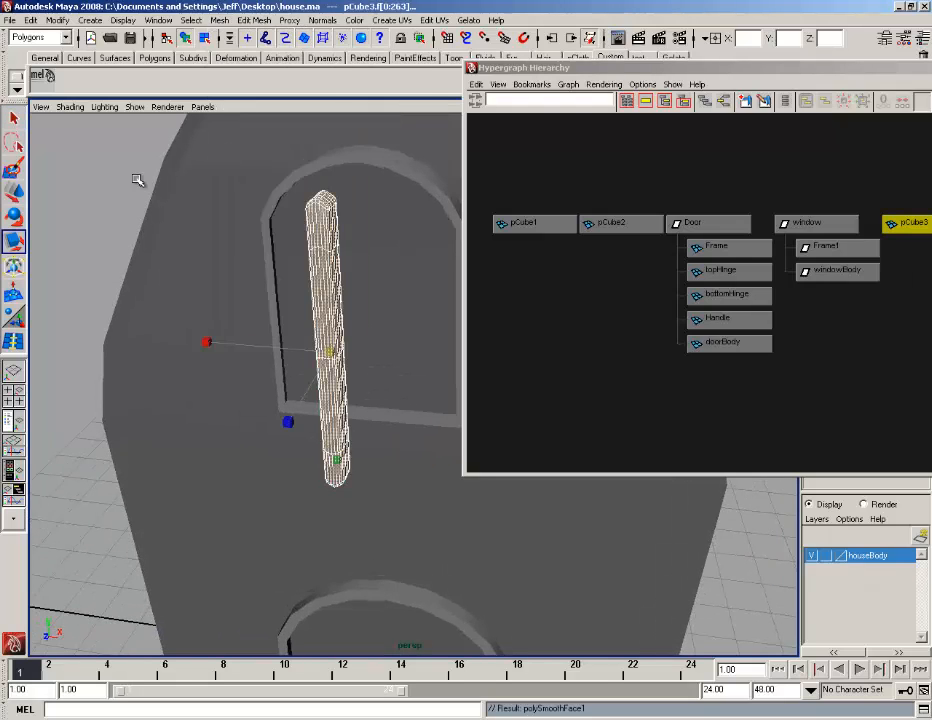
left_click(98, 178)
left_click_drag(98, 178, 291, 220, "alt")
left_click(300, 172)
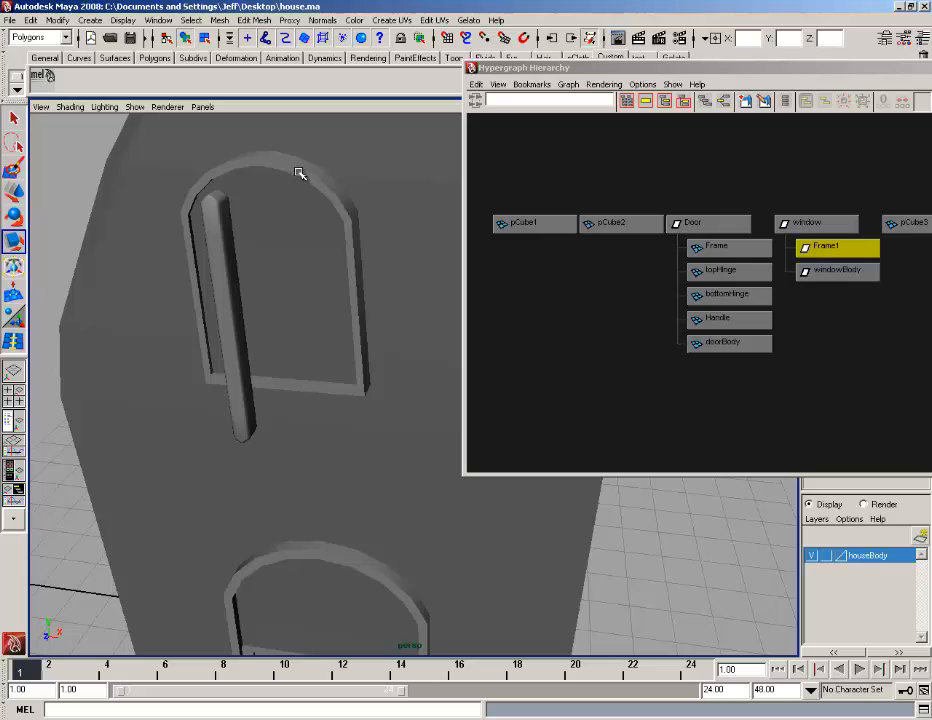
key("g")
left_click(137, 177)
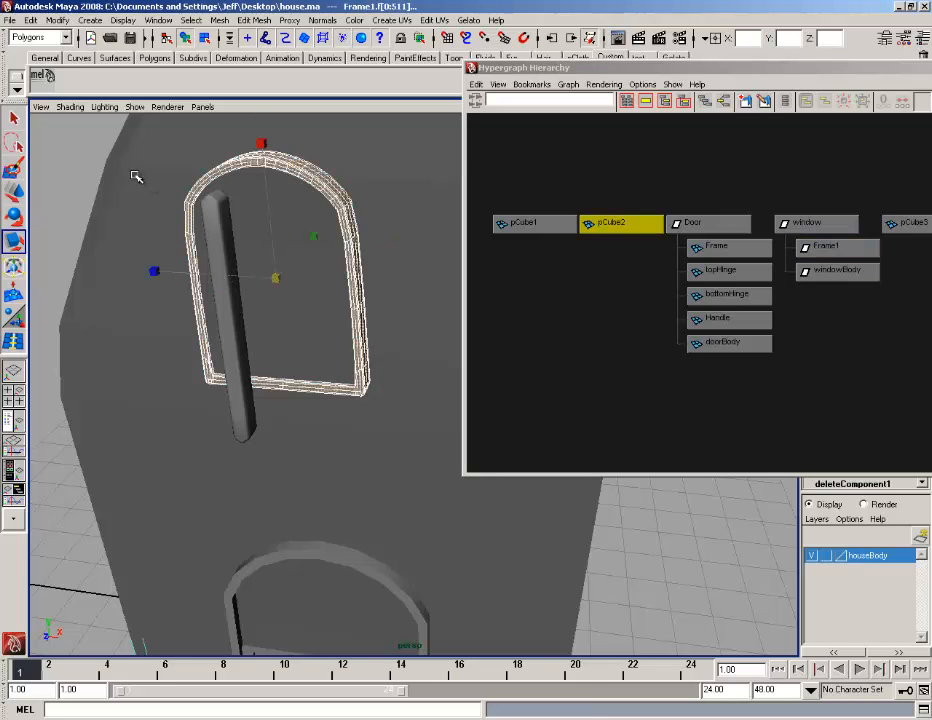
- Try moving the smoothed bar back along Z into the window frame to judge the look
left_click(233, 290)
left_click(14, 191)
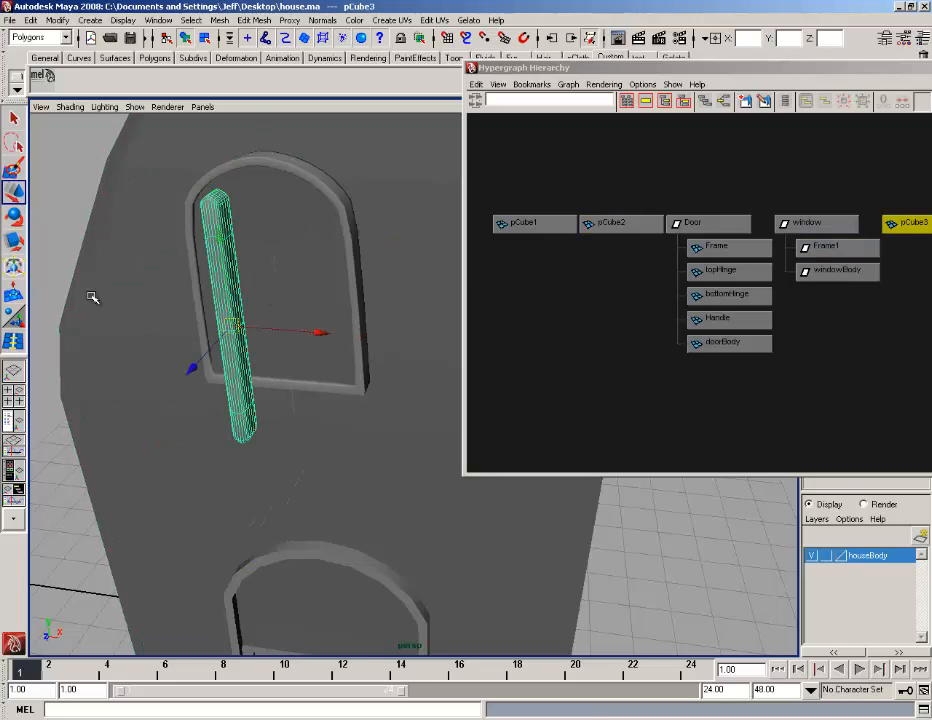
left_click_drag(195, 370, 260, 320)
left_click(79, 202)
left_click_drag(79, 202, 409, 271, "alt")
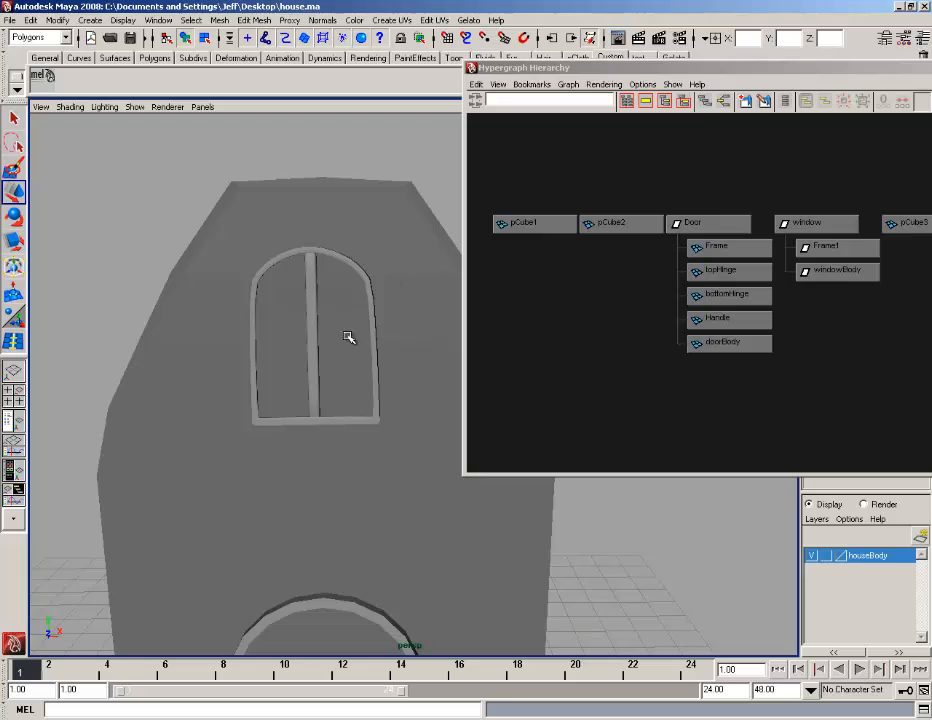
scroll(348, 337, "down", 4)
scroll(358, 360, "up", 3)
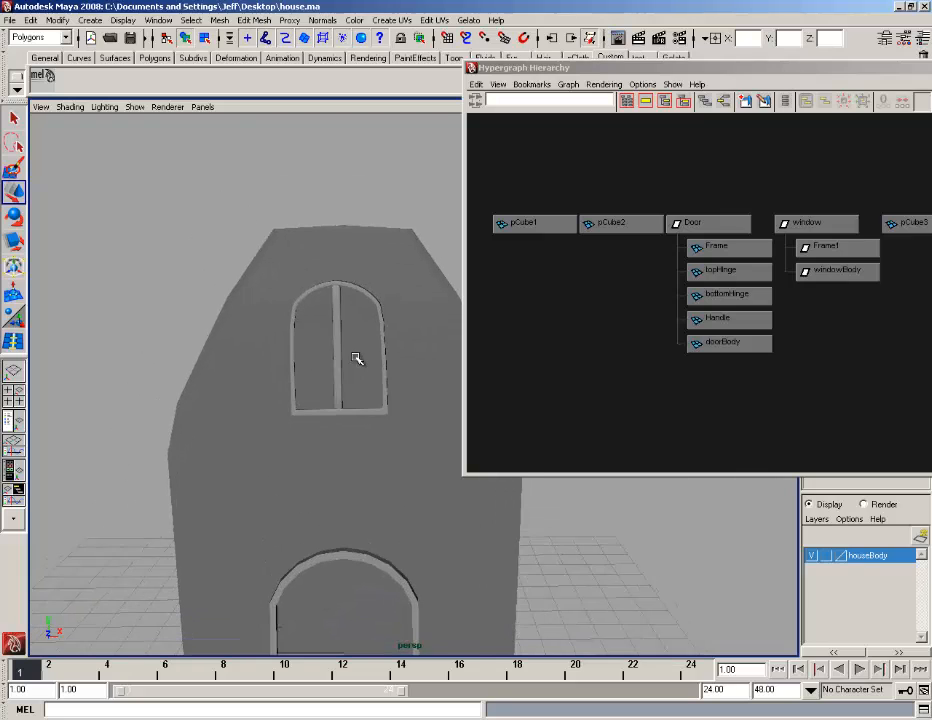
- Undo the bar's Z move and the smoothing of both the window frame and the divider bar
key("z")
key("z")
key("z")
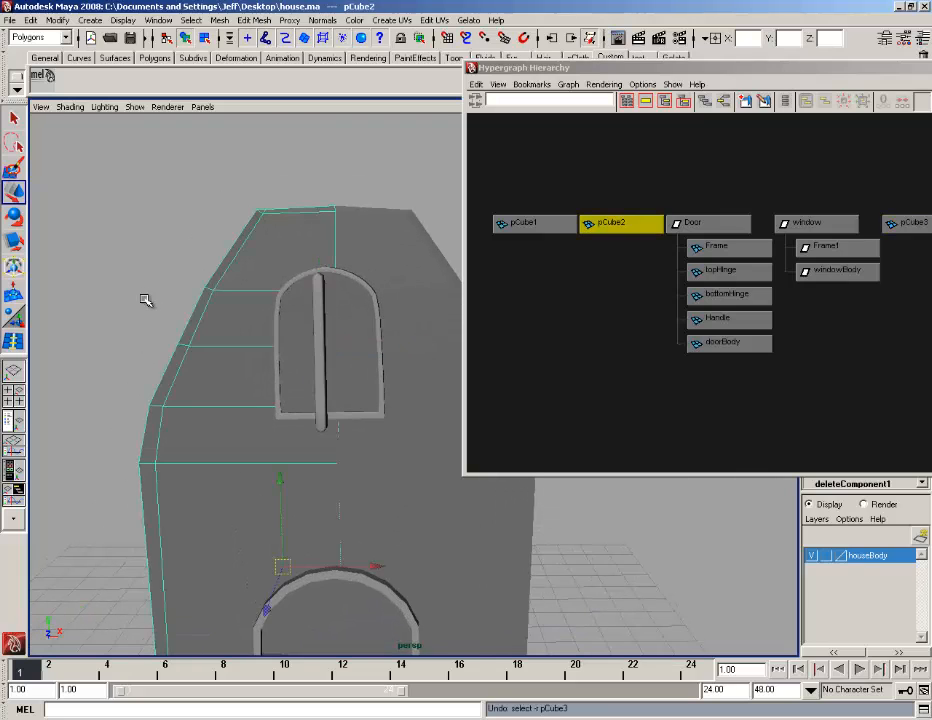
scroll(147, 305, "up", 4)
key("z")
key("z")
key("z")
key("z")
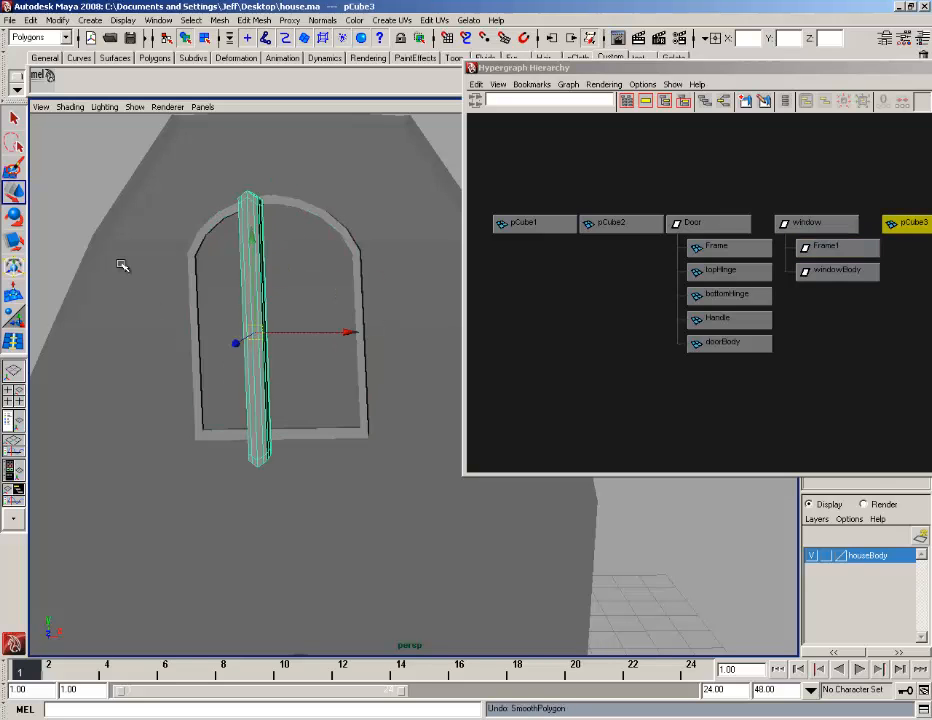
- Push the unsmoothed divider bar back along Z so it sits inside the window frame
left_click(124, 267)
left_click(261, 344)
left_click_drag(240, 344, 262, 316)
scroll(286, 432, "down", 3)
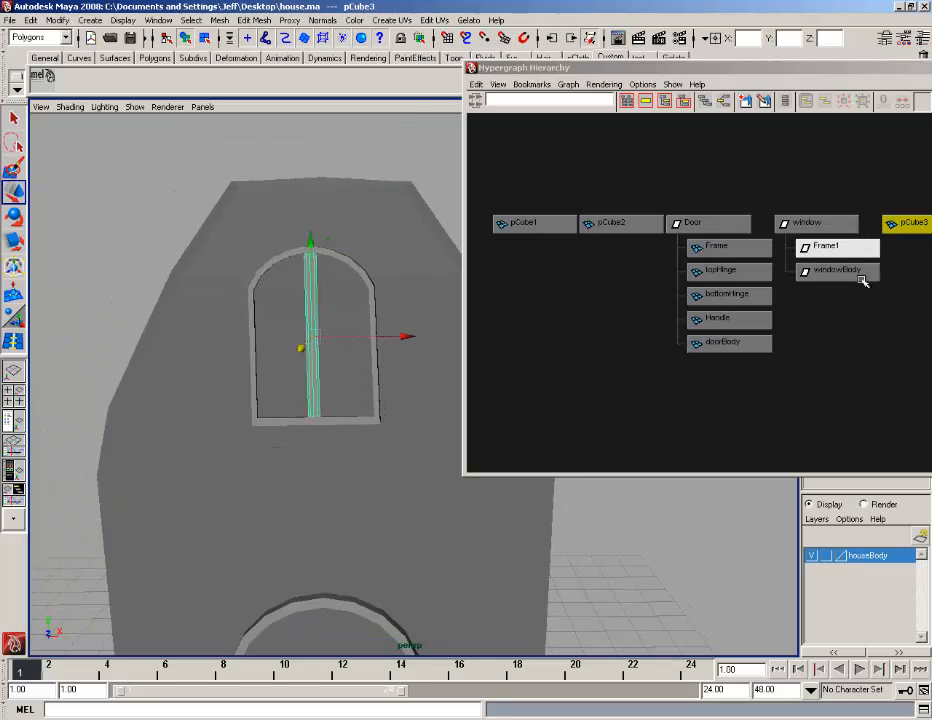
- Parent the divider bar pCube3 under the window group in the Hypergraph hierarchy
left_click_drag(822, 70, 662, 67)
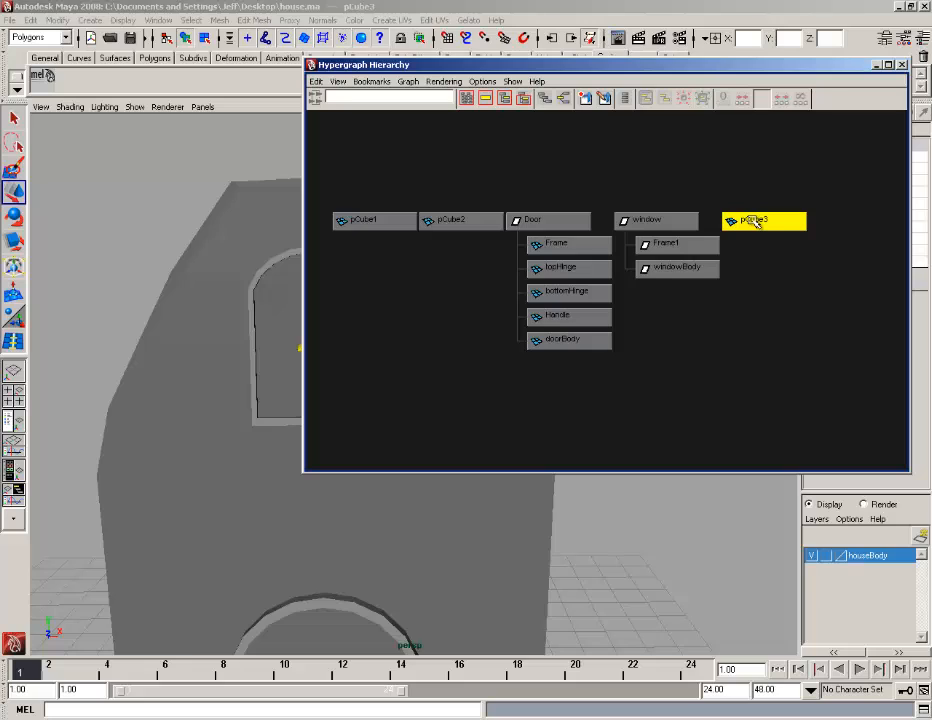
middle_click_drag(752, 220, 752, 221)
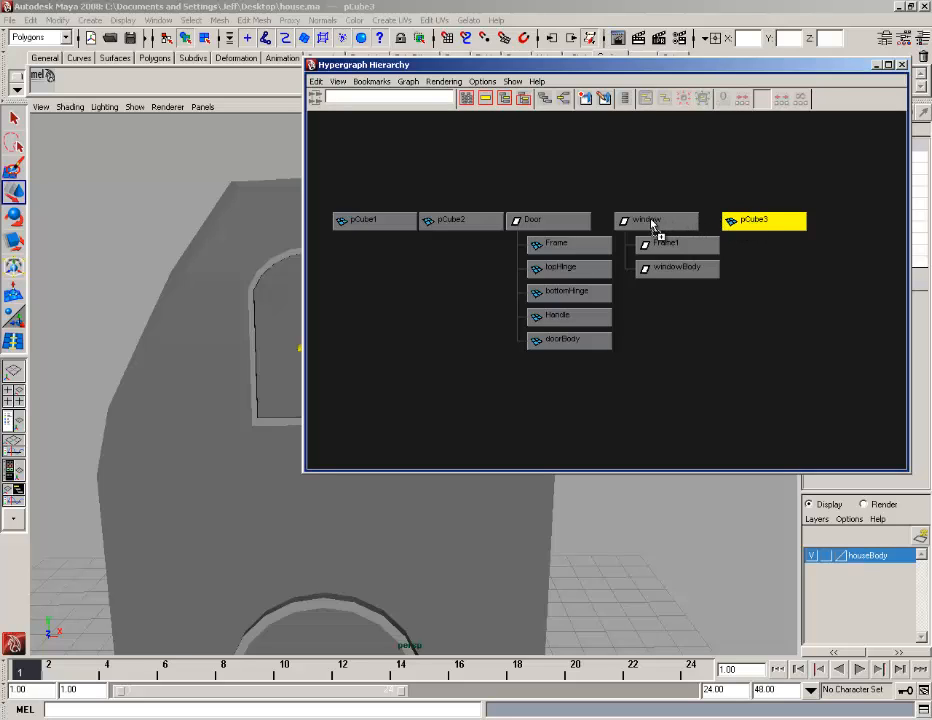
middle_click_drag(651, 219, 652, 218)
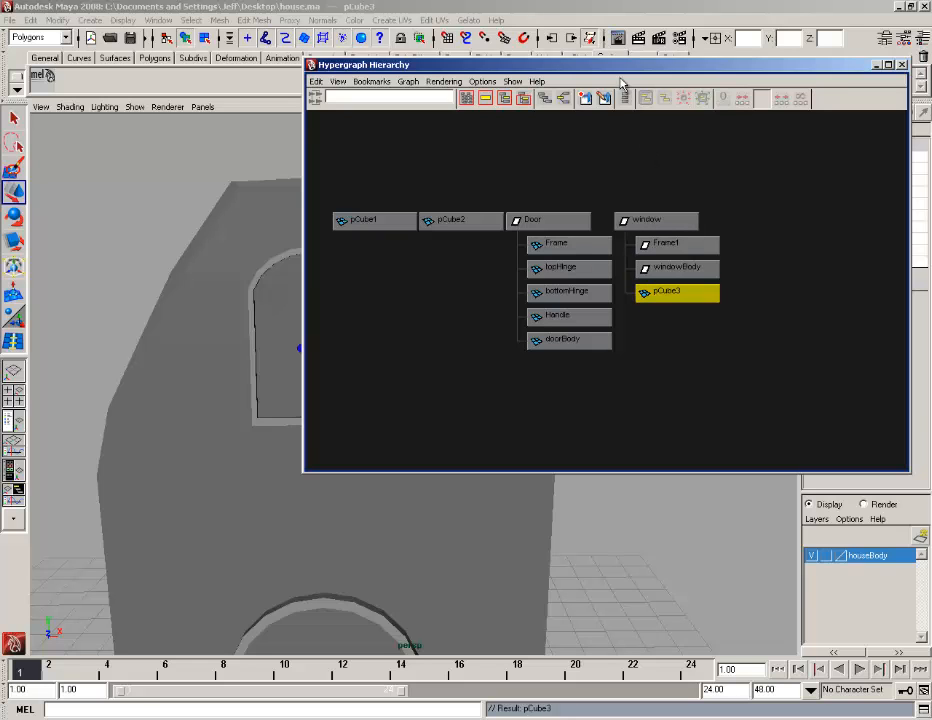
left_click_drag(614, 68, 763, 60)
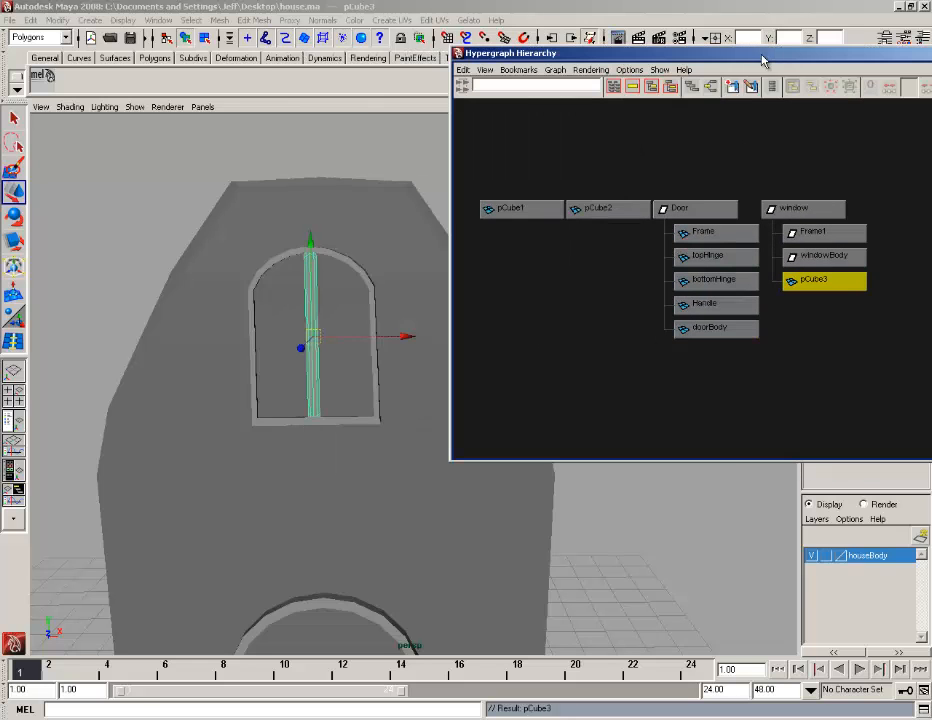
- Push the whole window group back along Z into the house's front wall
left_click(790, 208)
left_click_drag(318, 391, 287, 378, "alt")
middle_click_drag(287, 378, 56, 451, "alt")
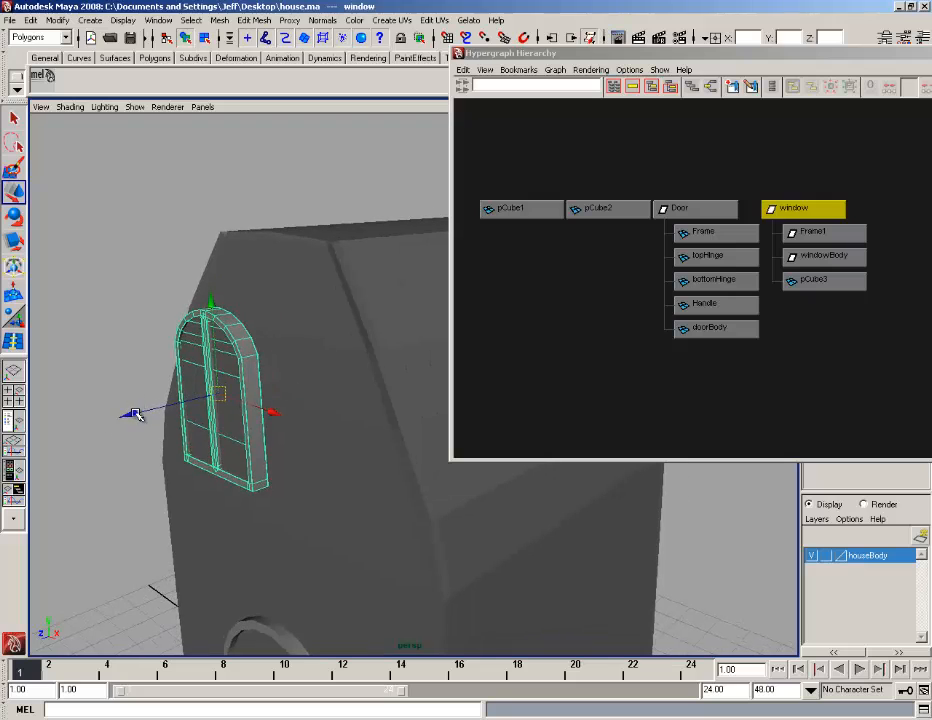
left_click_drag(137, 414, 339, 419)
left_click(333, 234)
left_click(247, 236)
- Scale up the window group and lower it slightly along Y within the gable
scroll(259, 395, "down", 4)
middle_click_drag(258, 400, 251, 328, "alt")
left_click_drag(251, 328, 286, 337, "alt")
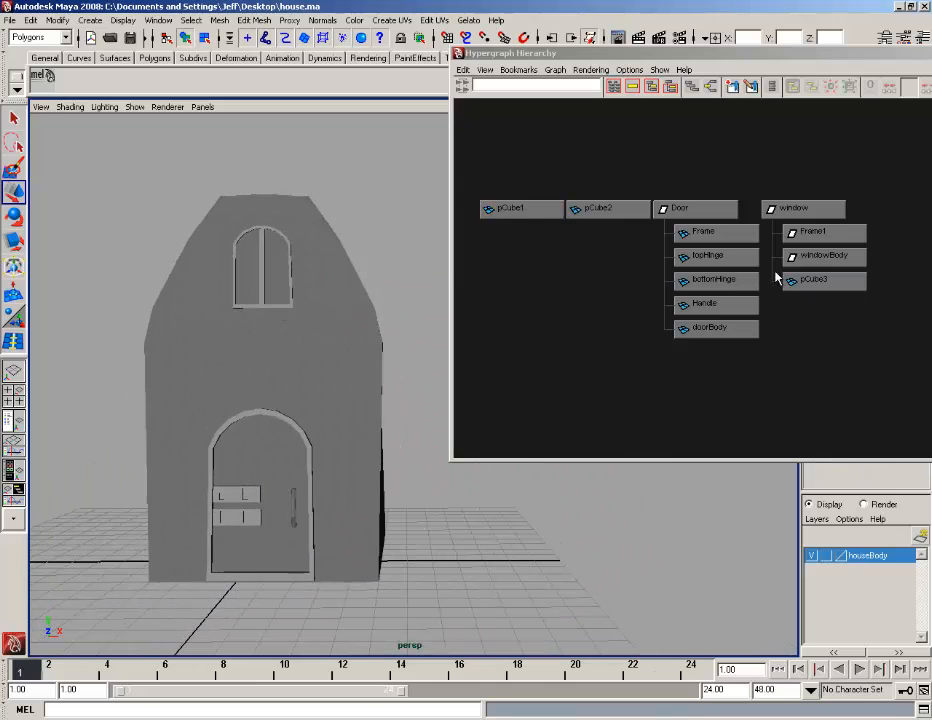
left_click(797, 208)
key("r")
left_click_drag(192, 274, 282, 265, "alt")
left_click(15, 195)
left_click_drag(236, 240, 242, 216, "alt")
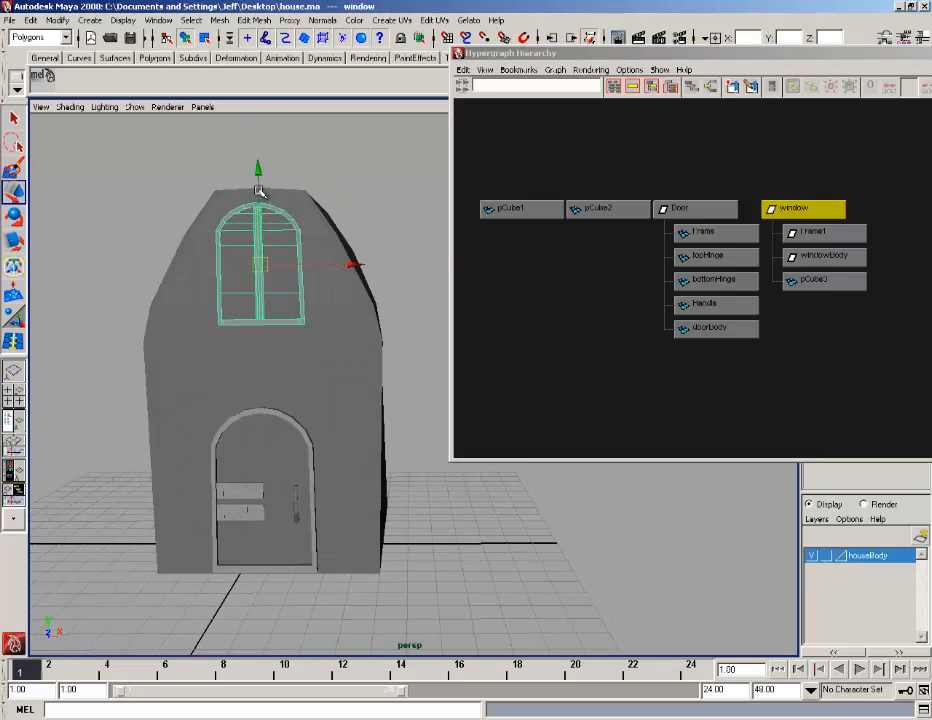
left_click_drag(258, 169, 258, 174)
left_click(330, 160)
scroll(329, 305, "down", 2)
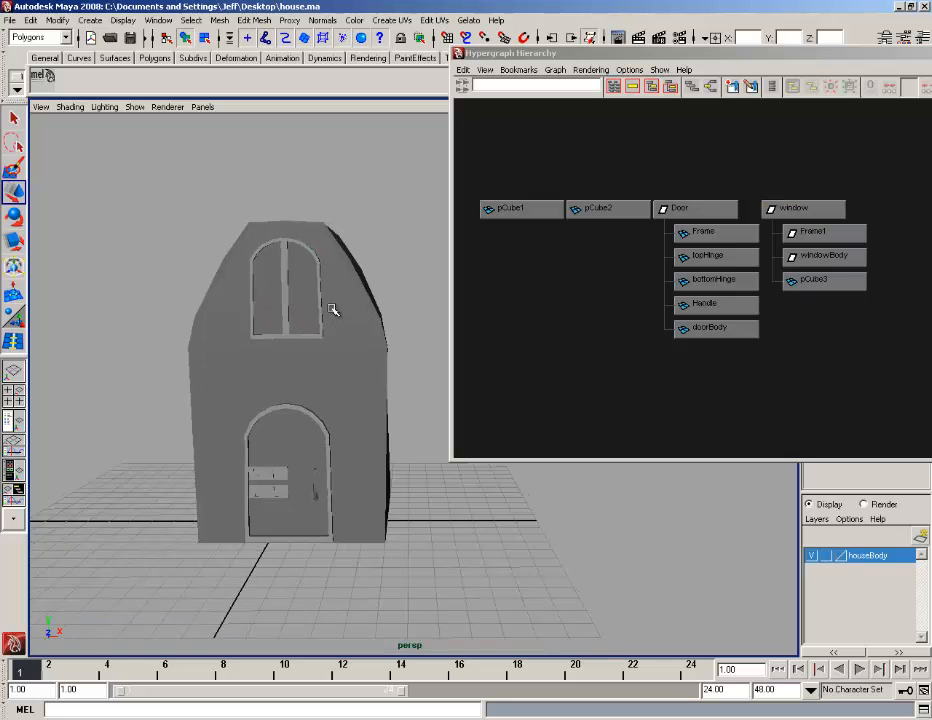
- Duplicate the divider bar and move the copy down along Y to below the window
left_click_drag(329, 305, 307, 311, "alt")
scroll(305, 311, "up", 4)
left_click(241, 281)
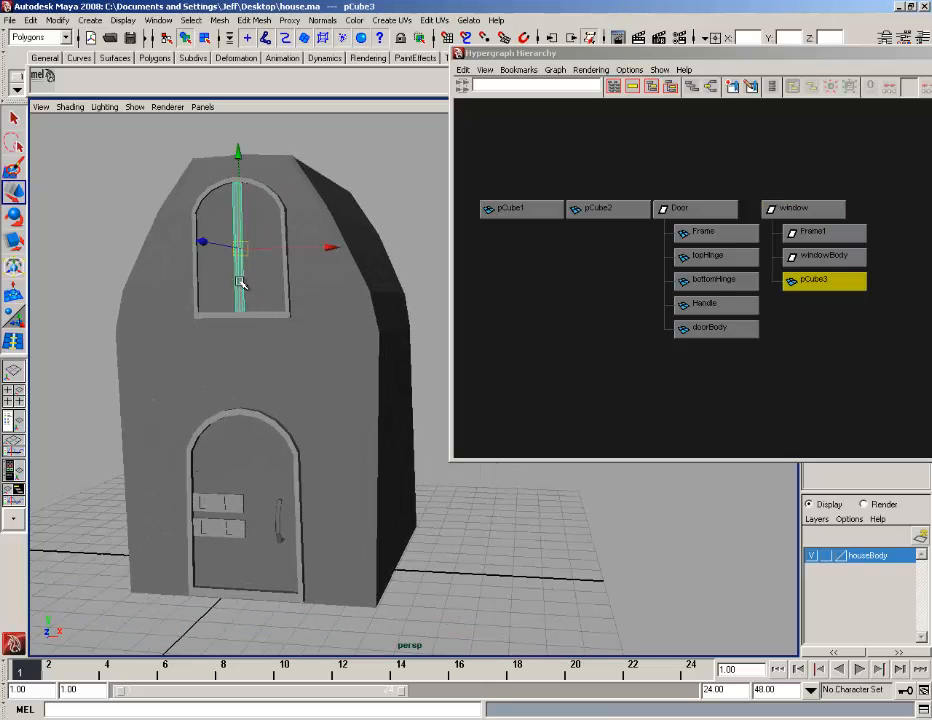
key("ctrl+d")
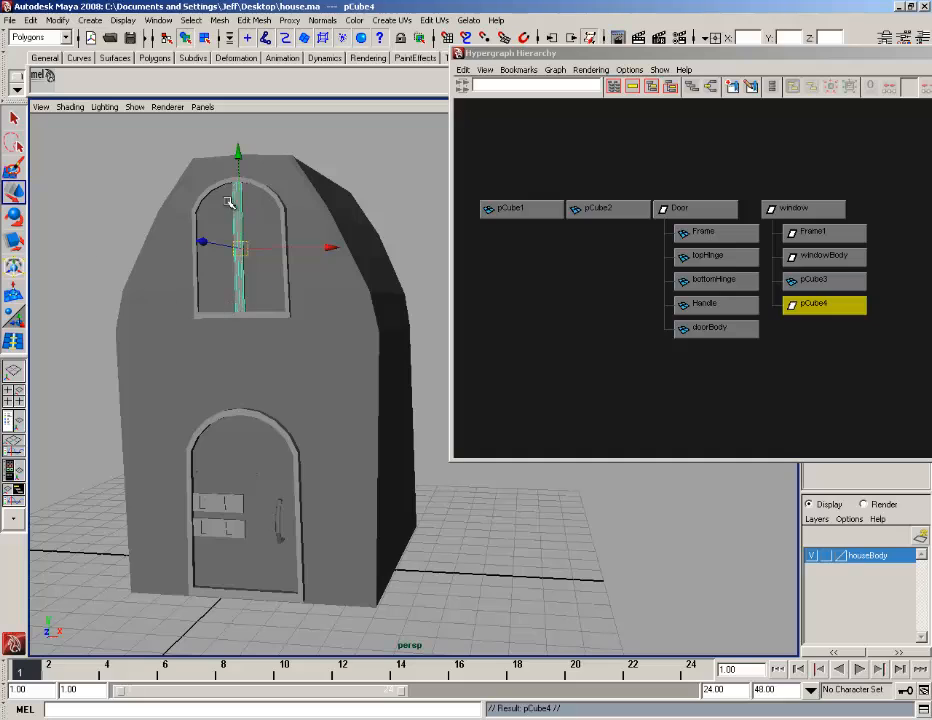
left_click_drag(240, 150, 229, 297)
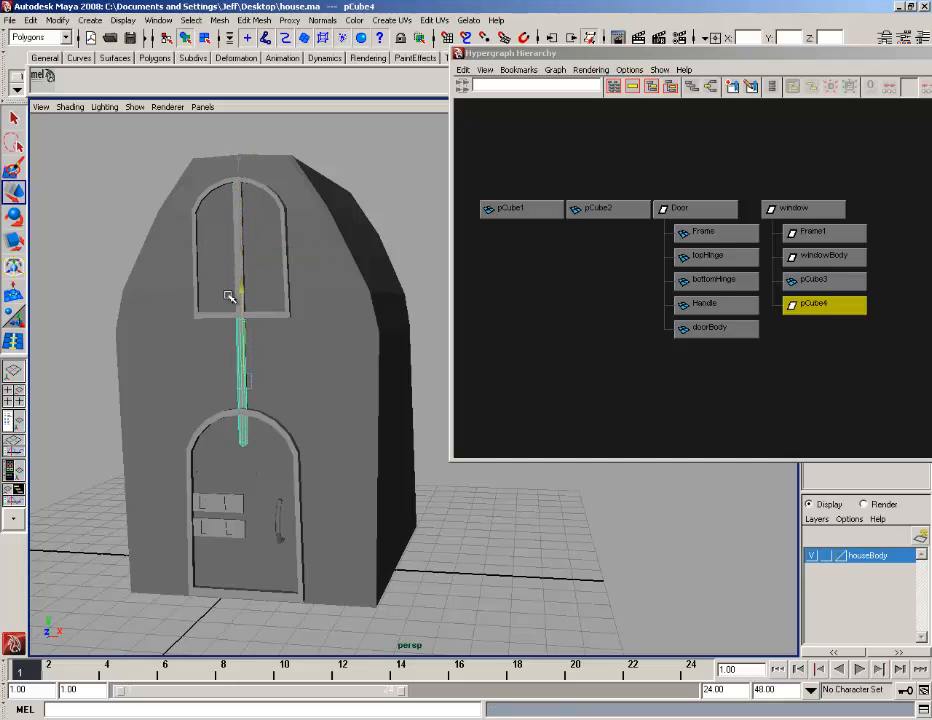
- Turn the copied bar horizontal by setting its Rotate Z to 90
left_click(15, 242)
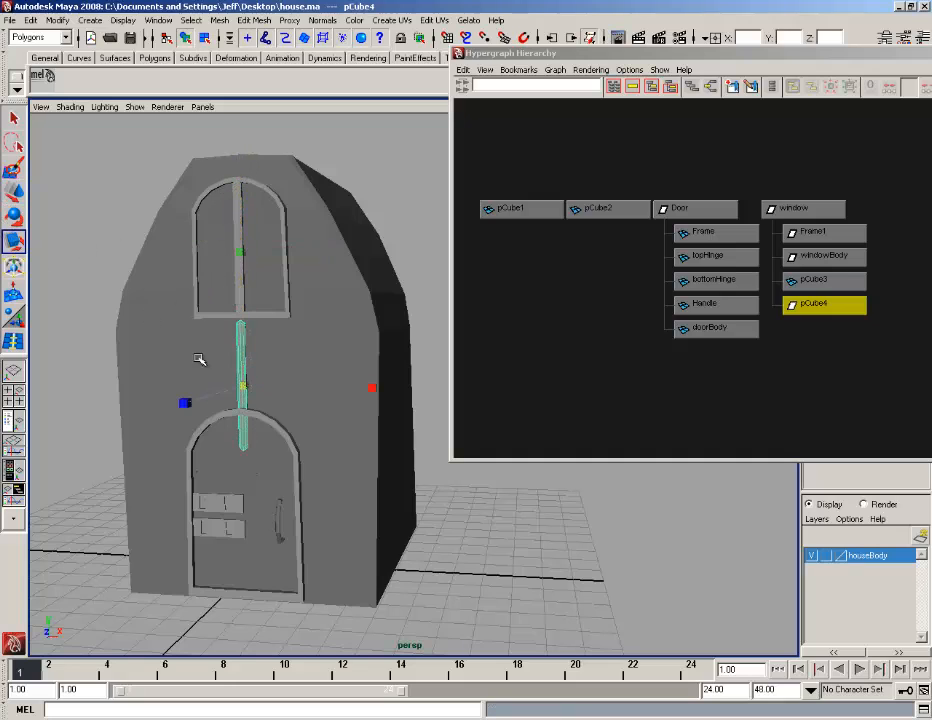
left_click(14, 216)
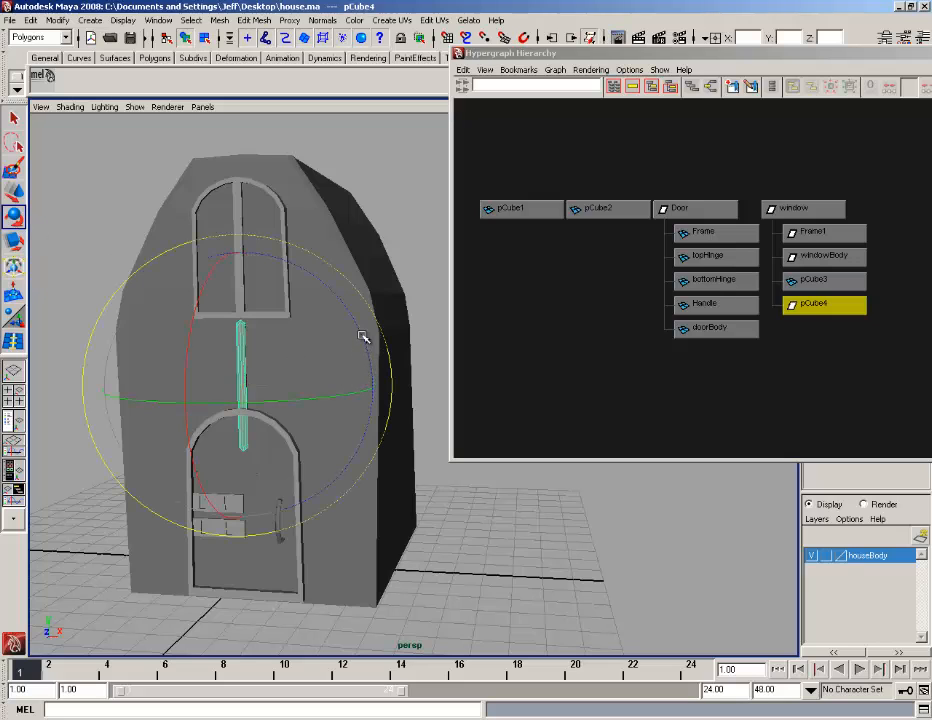
left_click_drag(363, 337, 535, 237)
left_click_drag(812, 55, 840, 434)
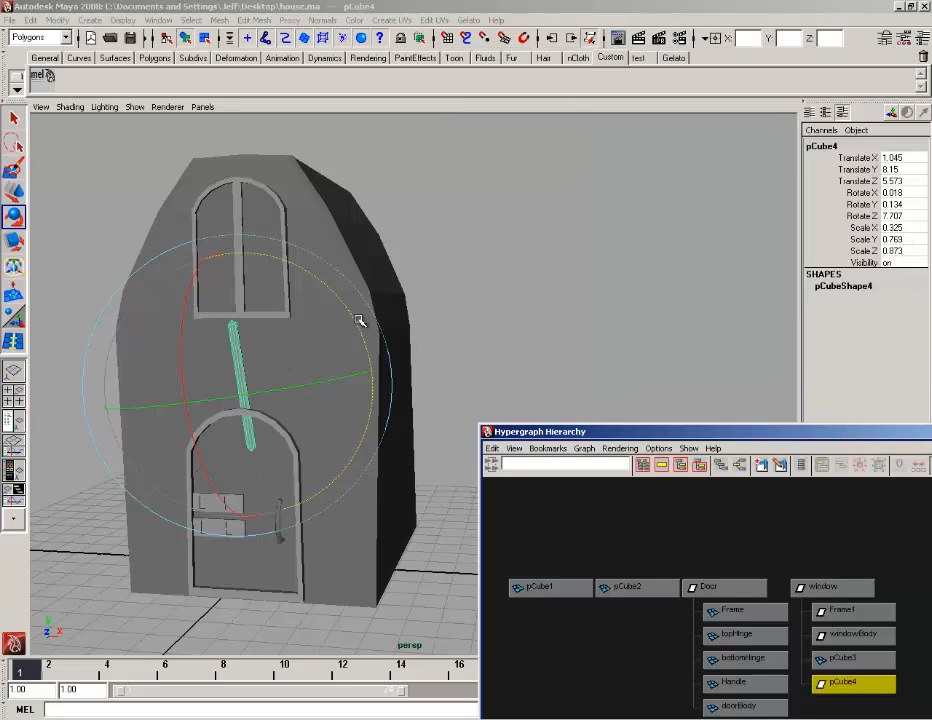
left_click_drag(360, 321, 347, 308)
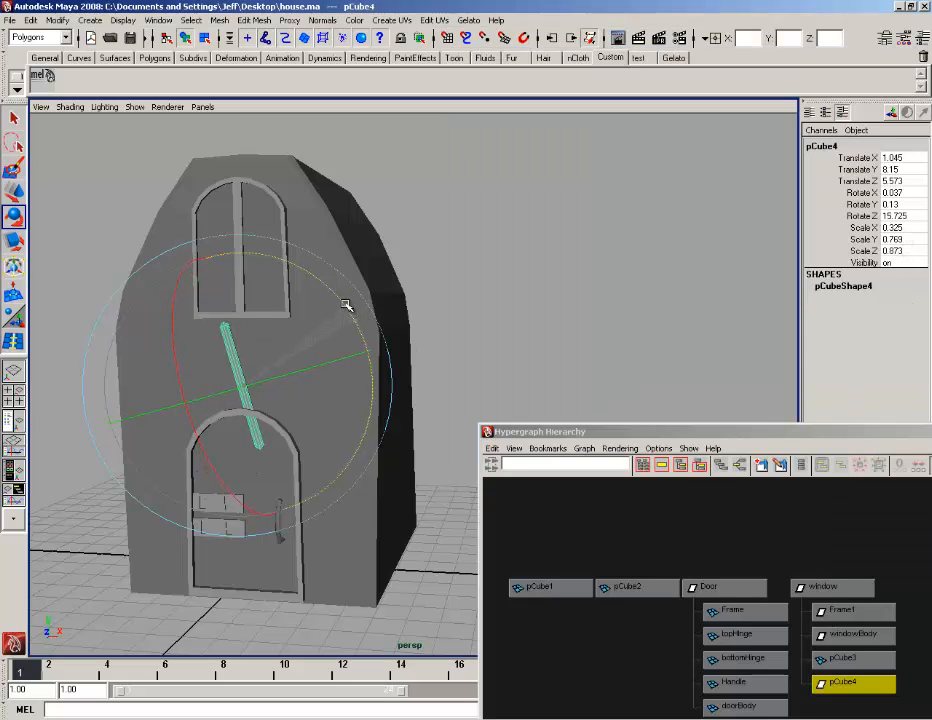
left_click(903, 215)
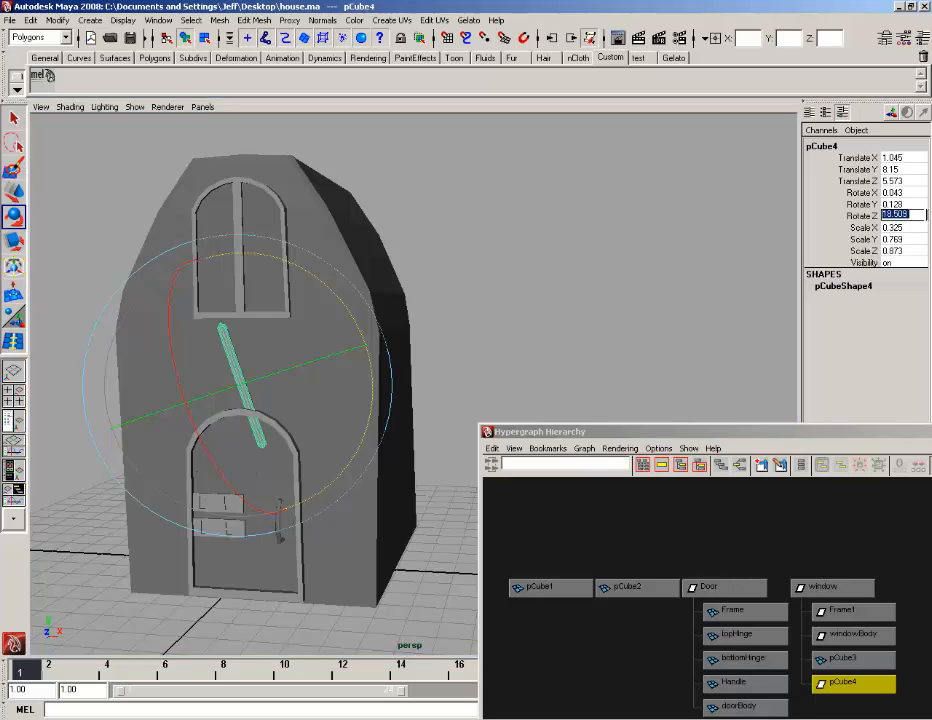
type("90")
key("Return")
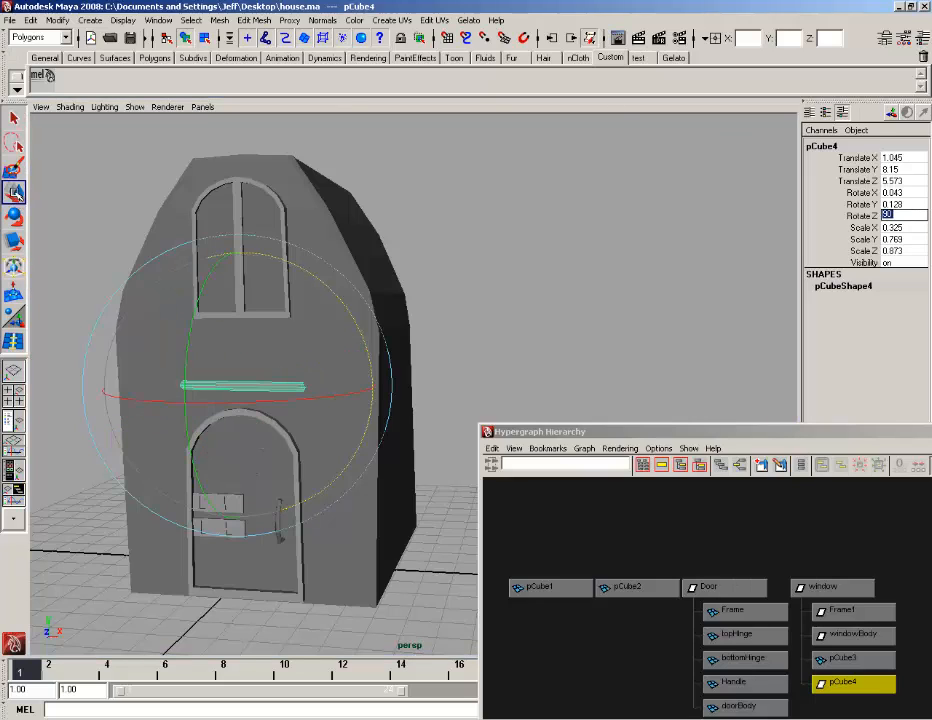
- Move the horizontal bar up along Y to the base of the gable window and back slightly along Z toward the wall
key("w")
left_click_drag(243, 308, 250, 239)
left_click_drag(256, 268, 216, 327, "alt")
left_click_drag(229, 282, 311, 30)
- Thicken the sill bar to a Scale X of about 1.42 and lower it to about 9.1 in Y
left_click(12, 241)
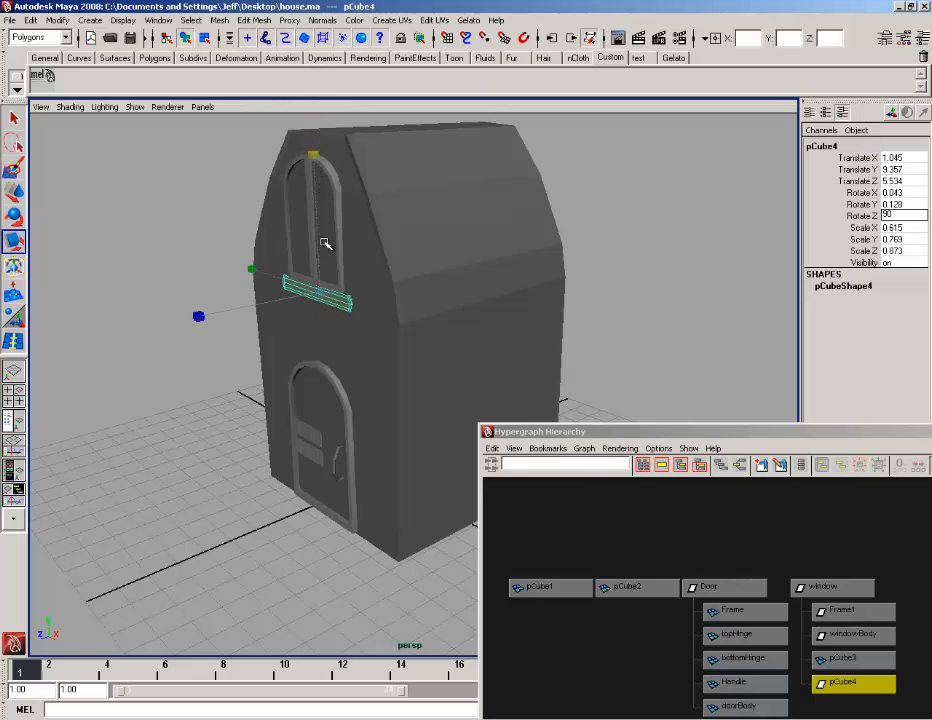
left_click_drag(322, 240, 318, 100, "alt")
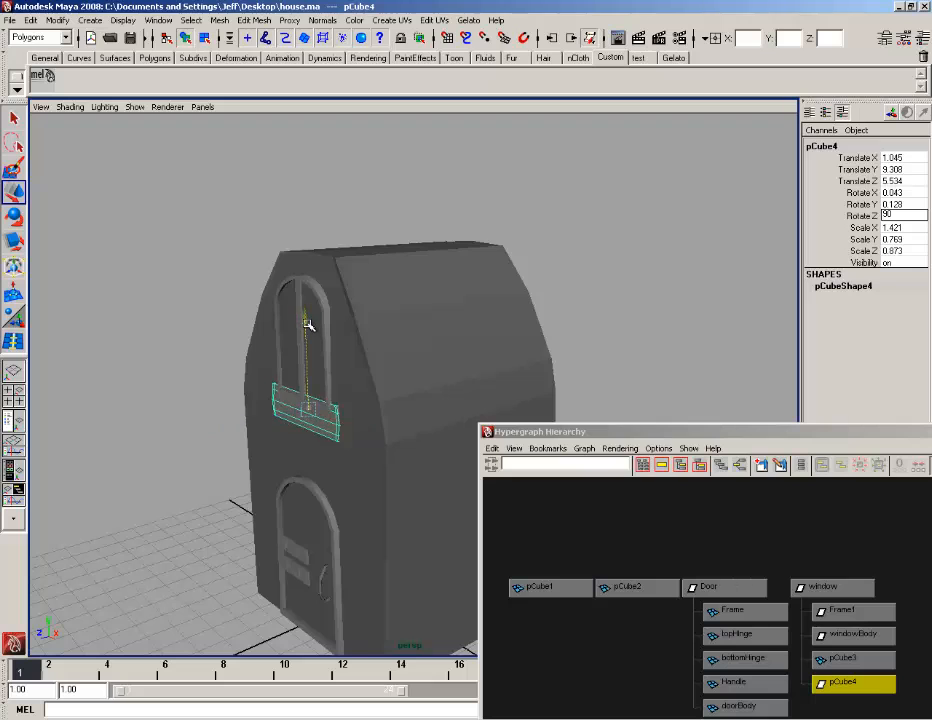
left_click_drag(306, 318, 310, 333)
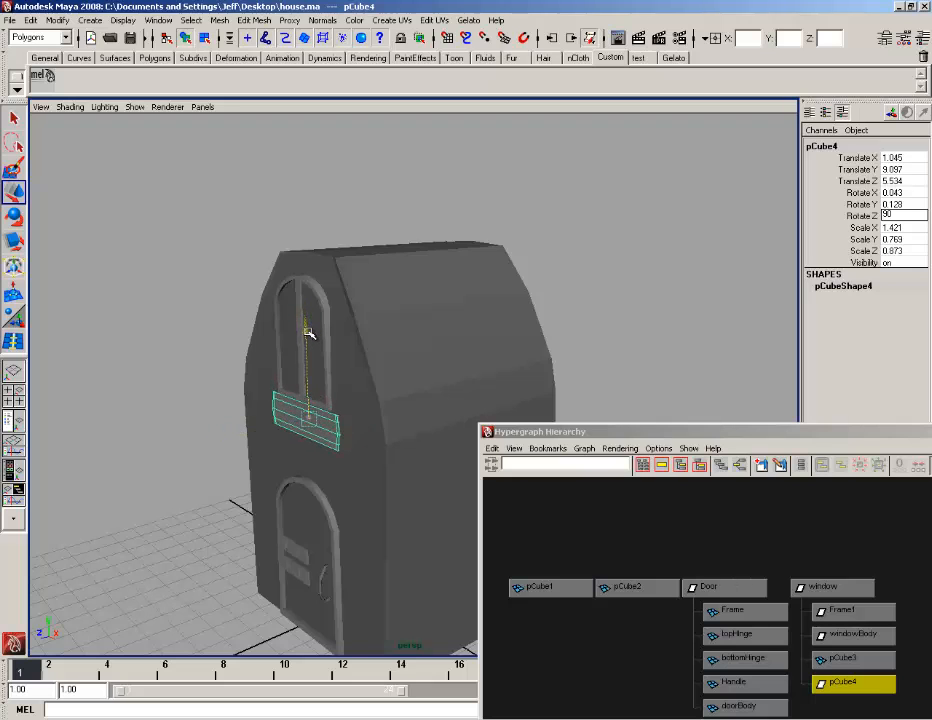
left_click(182, 317)
- Try applying Smooth to the sill bar below the gable window
left_click_drag(182, 317, 308, 463, "alt")
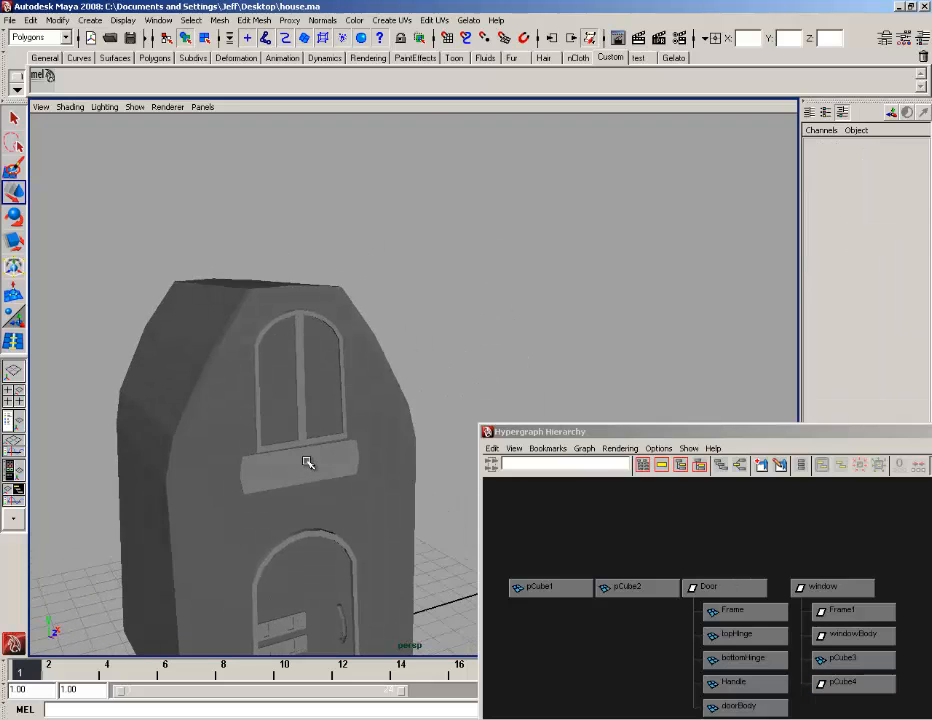
left_click(308, 463)
left_click(219, 19)
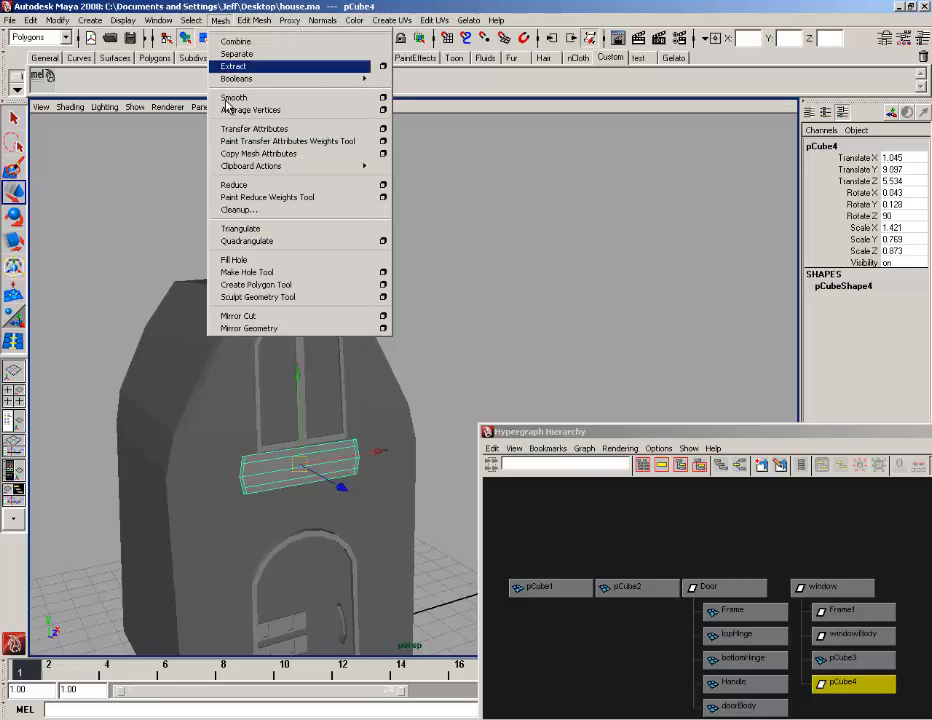
left_click(270, 96)
left_click(388, 287)
left_click_drag(364, 408, 275, 449, "alt")
left_click(275, 449)
scroll(235, 431, "up", 2)
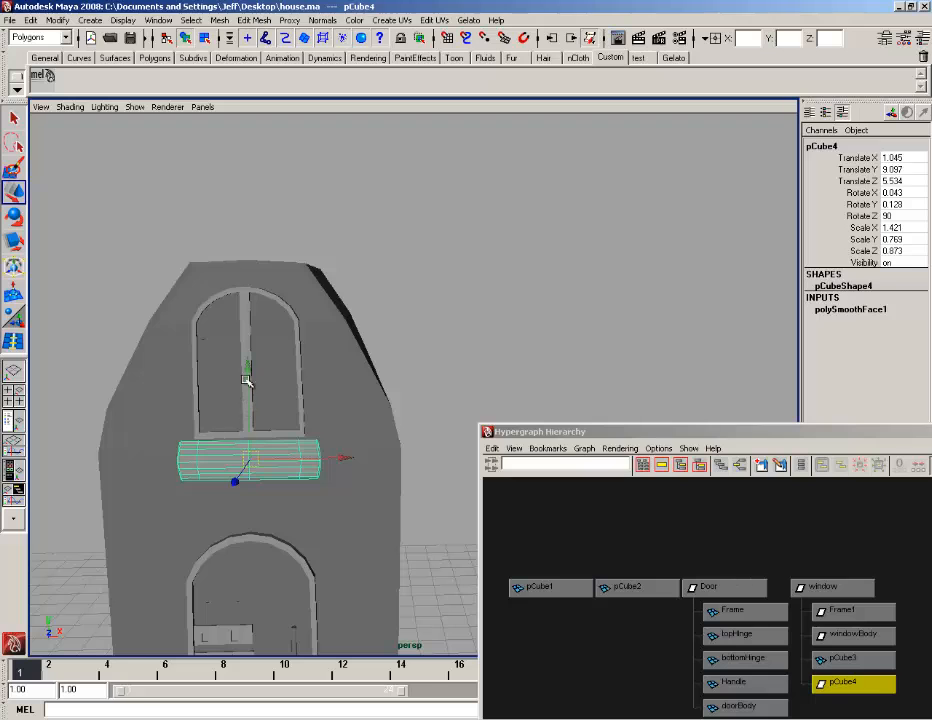
- Check the smoothed sill bar against the whole house front, and undo the smoothing
left_click(350, 380)
left_click_drag(350, 380, 291, 451, "alt")
left_click(416, 364)
scroll(414, 365, "down", 3)
scroll(297, 414, "down", 3)
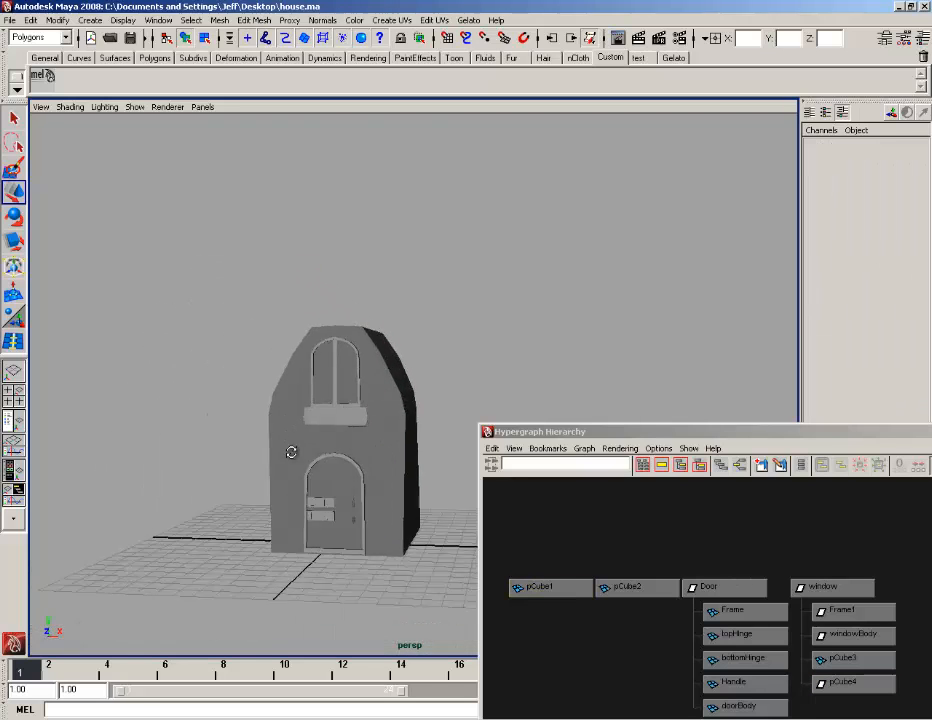
scroll(292, 452, "up", 3)
left_click(288, 449)
key("z")
left_click(291, 450)
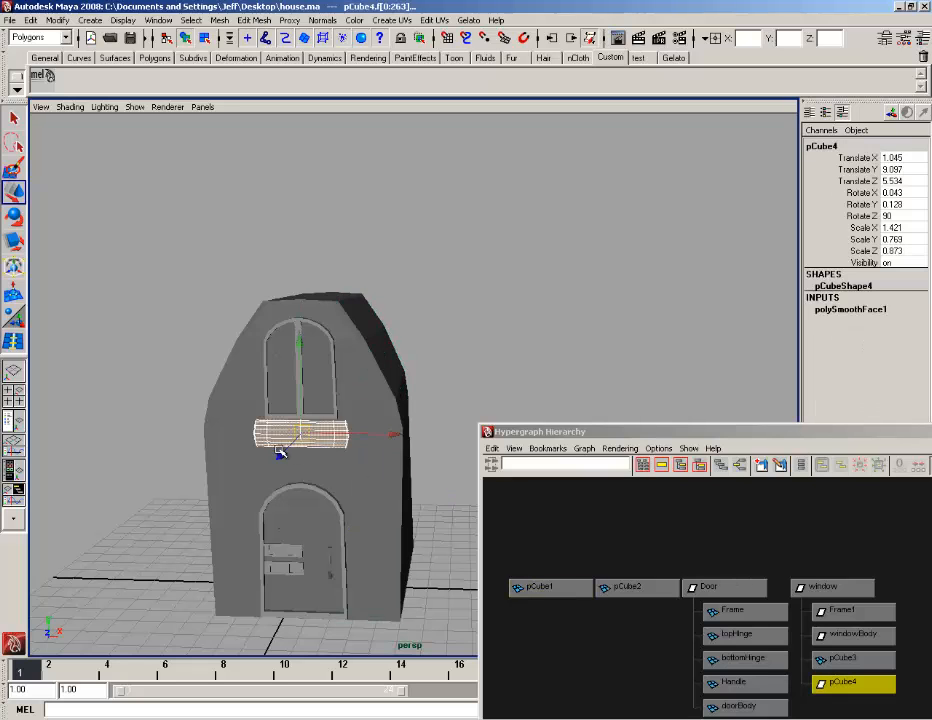
- Raise the sill bar to about 9.17 in Y and pull it out of the wall to about 5.85 in Z
left_click_drag(301, 347, 301, 346)
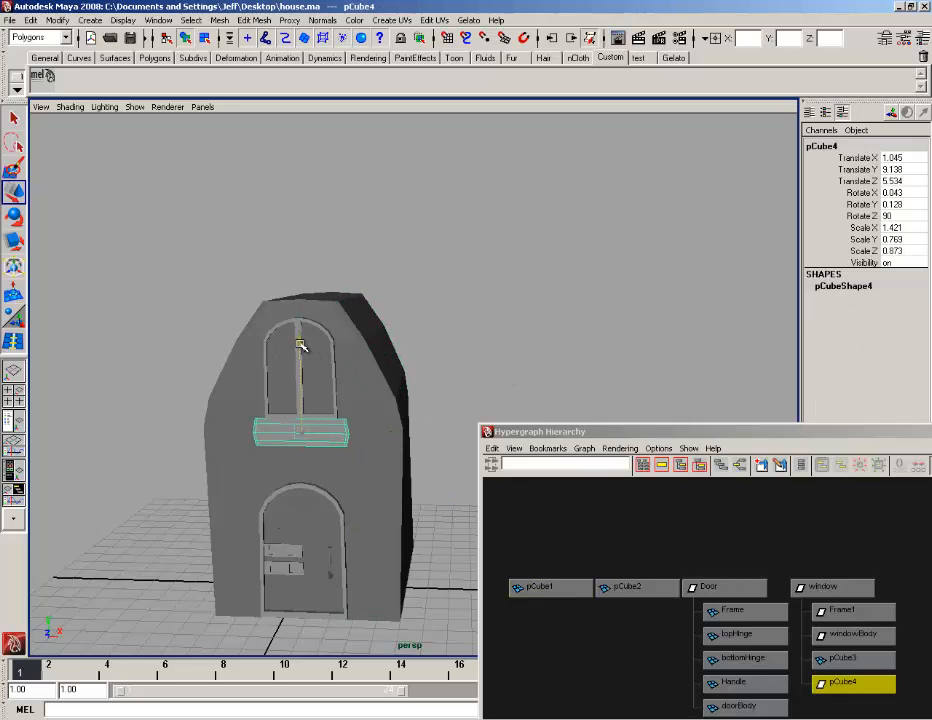
left_click(483, 377)
scroll(304, 460, "up", 3)
left_click(266, 479)
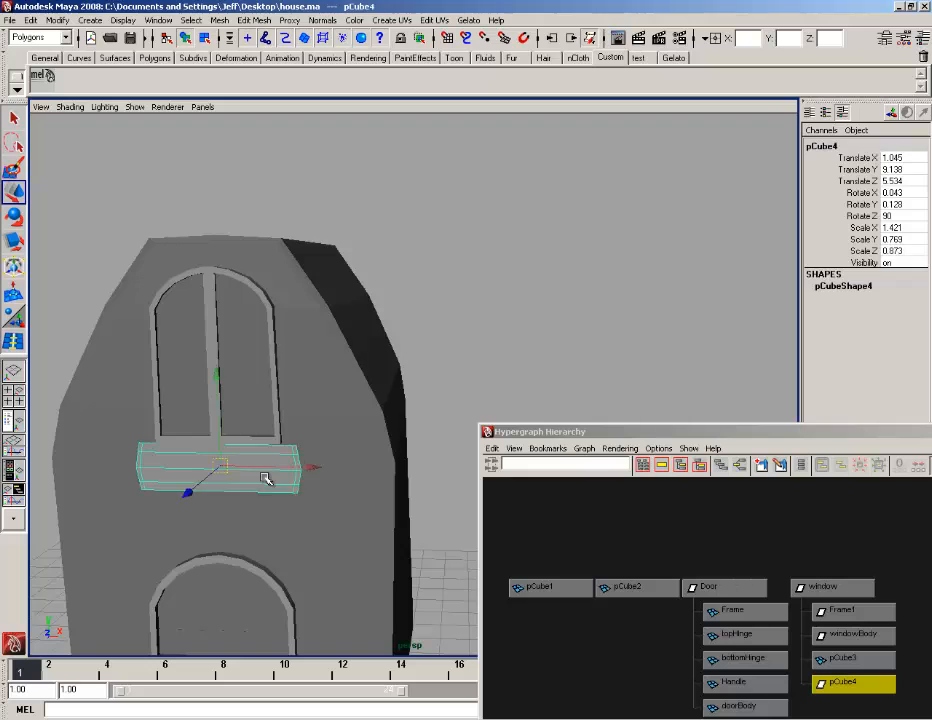
scroll(285, 464, "up", 2)
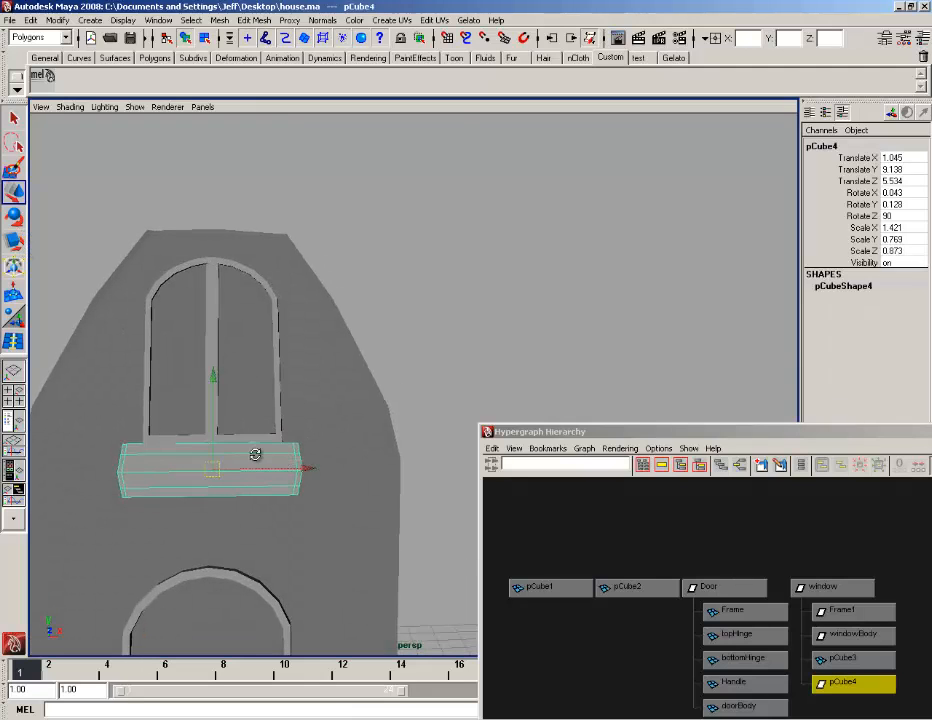
left_click_drag(255, 455, 221, 436, "alt")
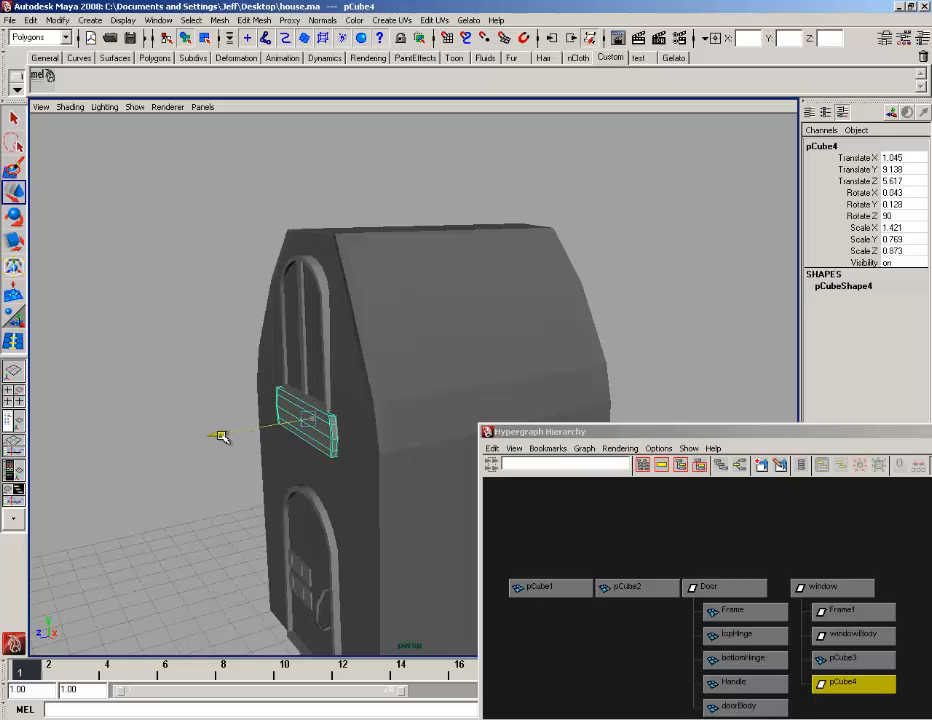
left_click_drag(305, 336, 305, 337)
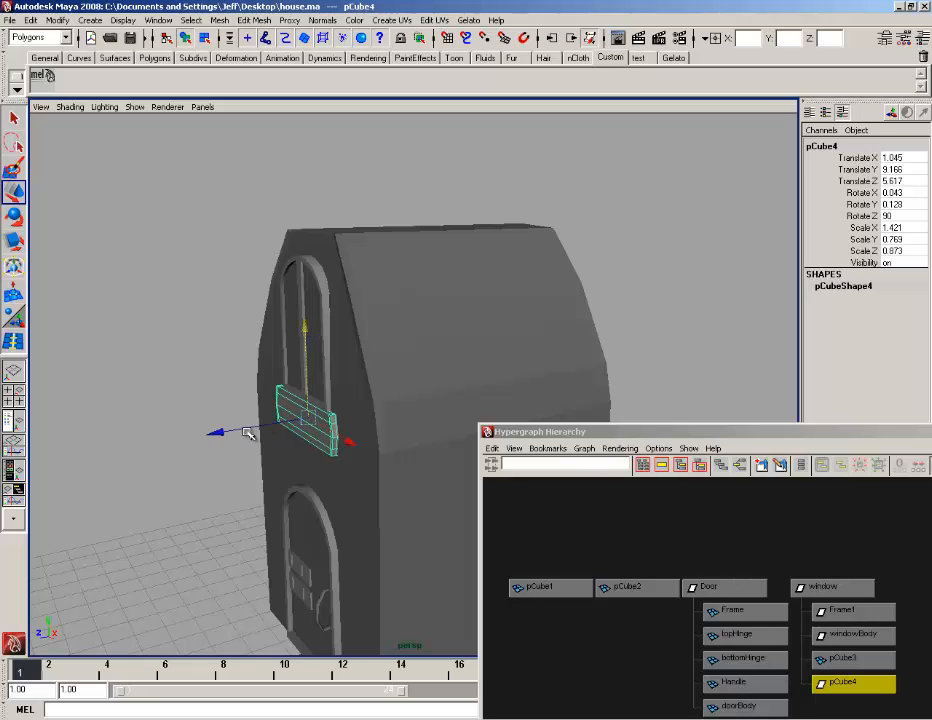
left_click_drag(249, 433, 235, 433)
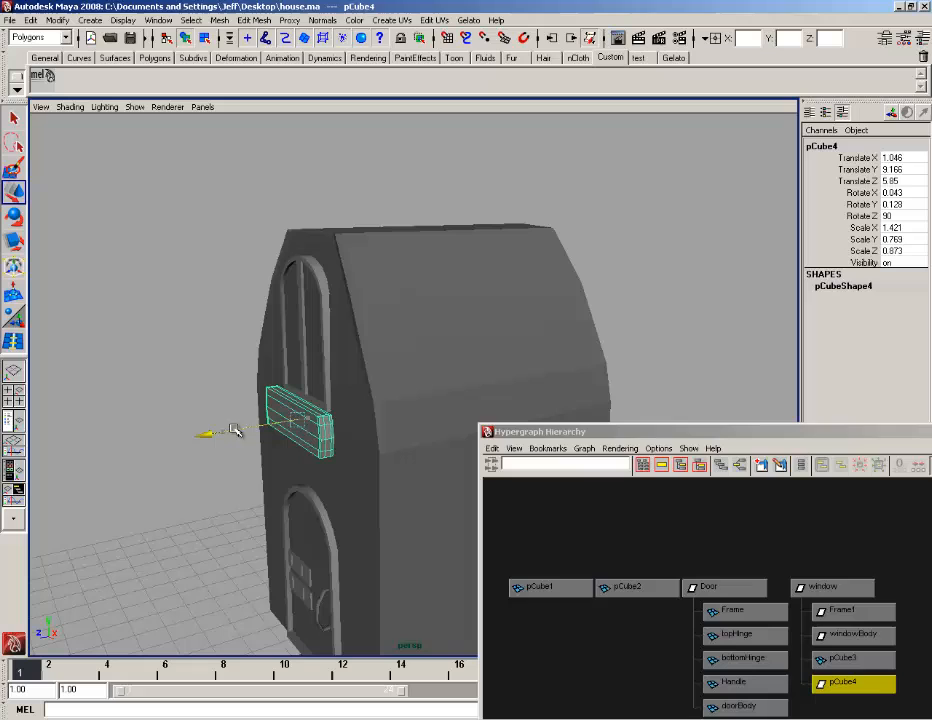
- Deepen the sill bar to a Scale Z of about 1.39 and push it back to about 5.65 in Z
left_click(14, 241)
left_click_drag(166, 444, 62, 299)
left_click(17, 195)
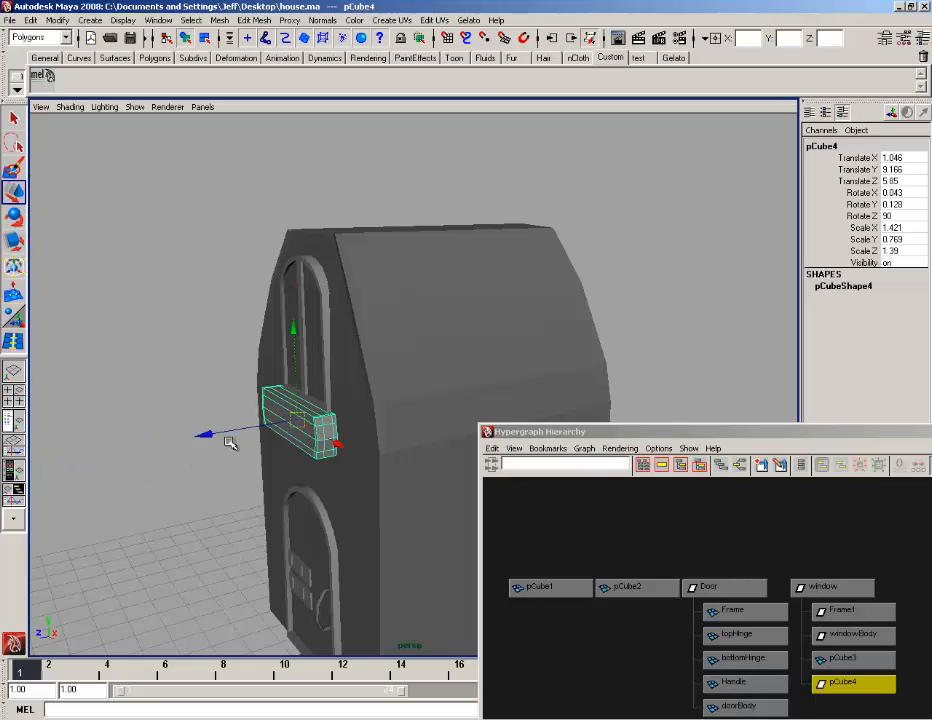
left_click_drag(230, 443, 266, 470)
left_click(215, 424)
left_click(293, 450)
- Duplicate the whole window group and pull the copy out in front of the house to about 1.44 in Z
left_click(820, 587)
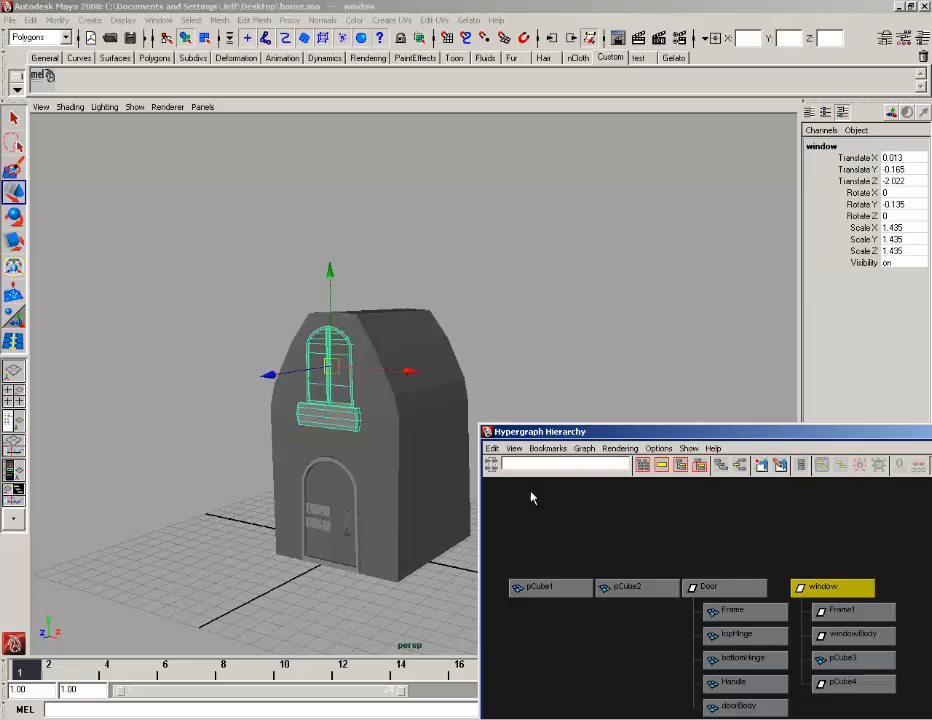
left_click_drag(455, 518, 335, 507, "alt")
key("ctrl+d")
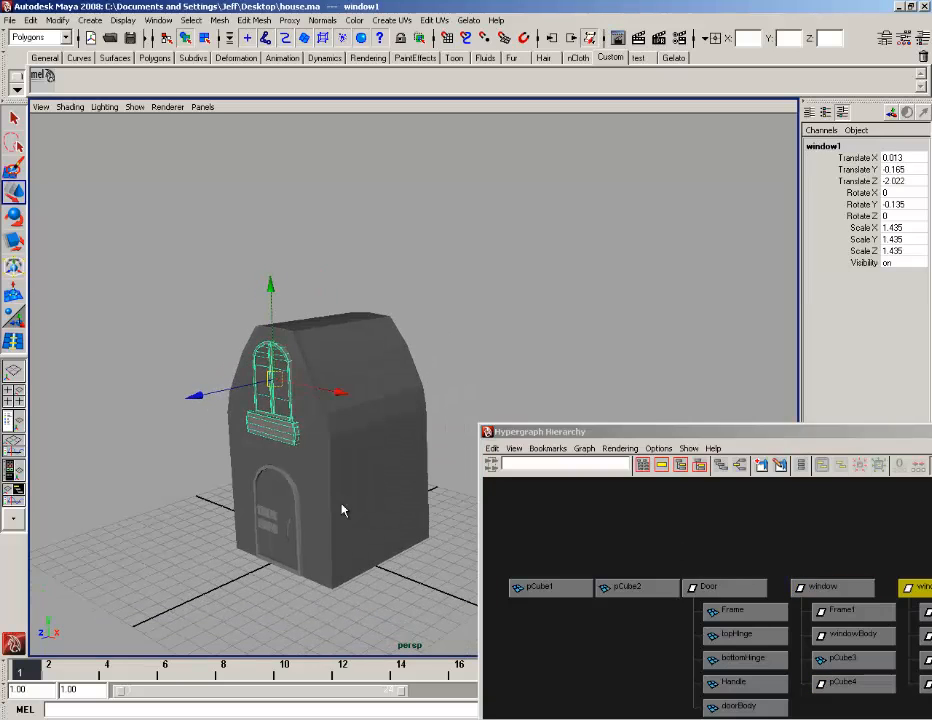
left_click_drag(205, 392, 132, 407)
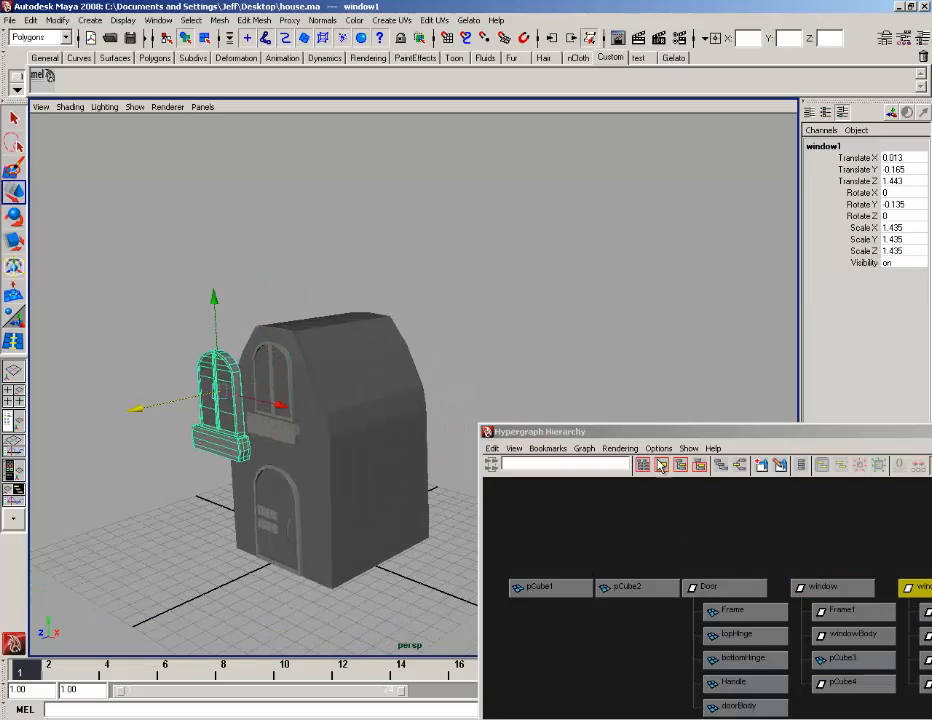
- Rename the original window group as frontWindow
left_click_drag(703, 433, 497, 436)
right_click(622, 592)
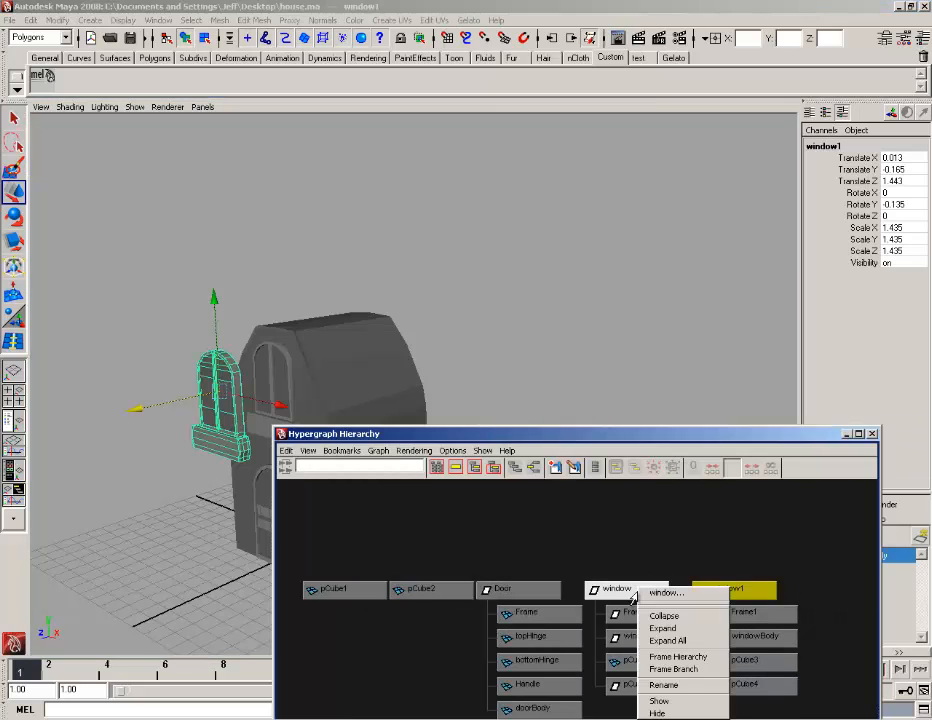
left_click(622, 592)
right_click(622, 594)
left_click(652, 685)
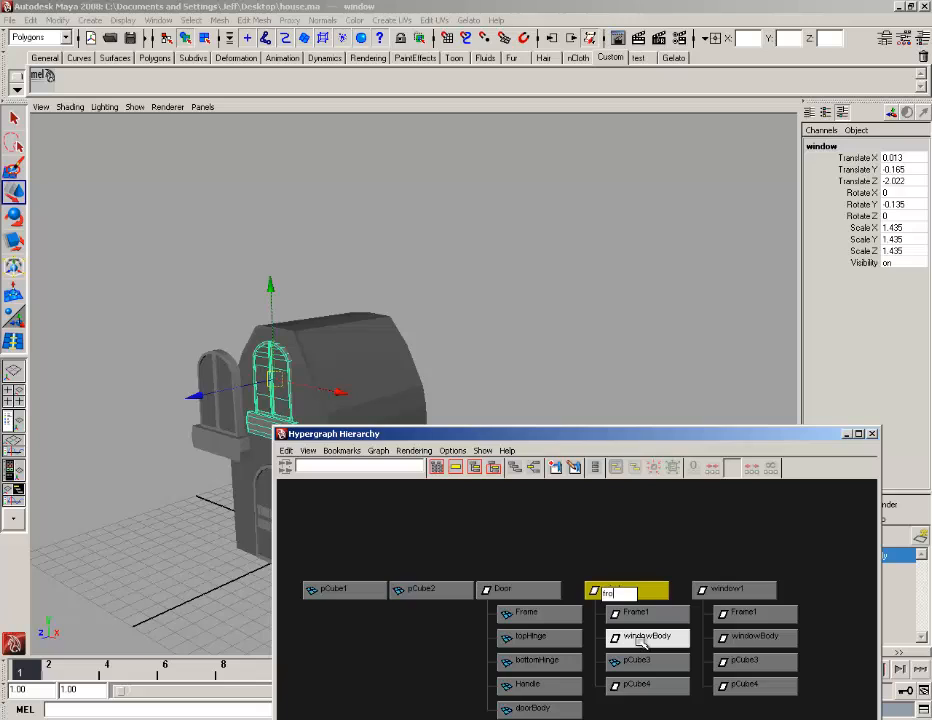
type("dow")
key("Return")
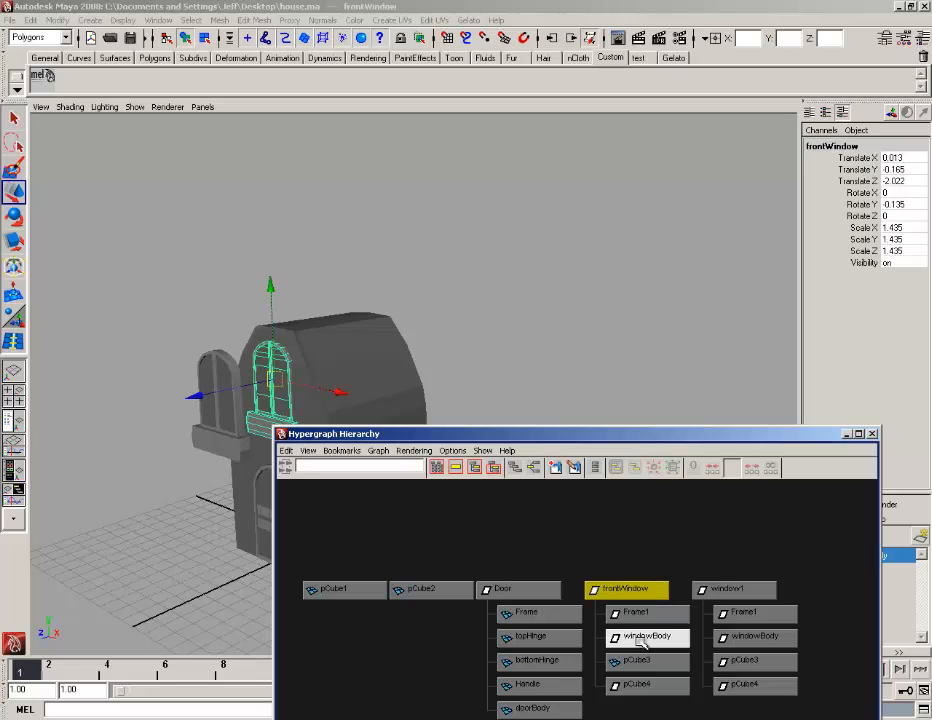
- Rename the duplicated window group as RearWIndow
left_click(728, 589)
right_click(731, 589)
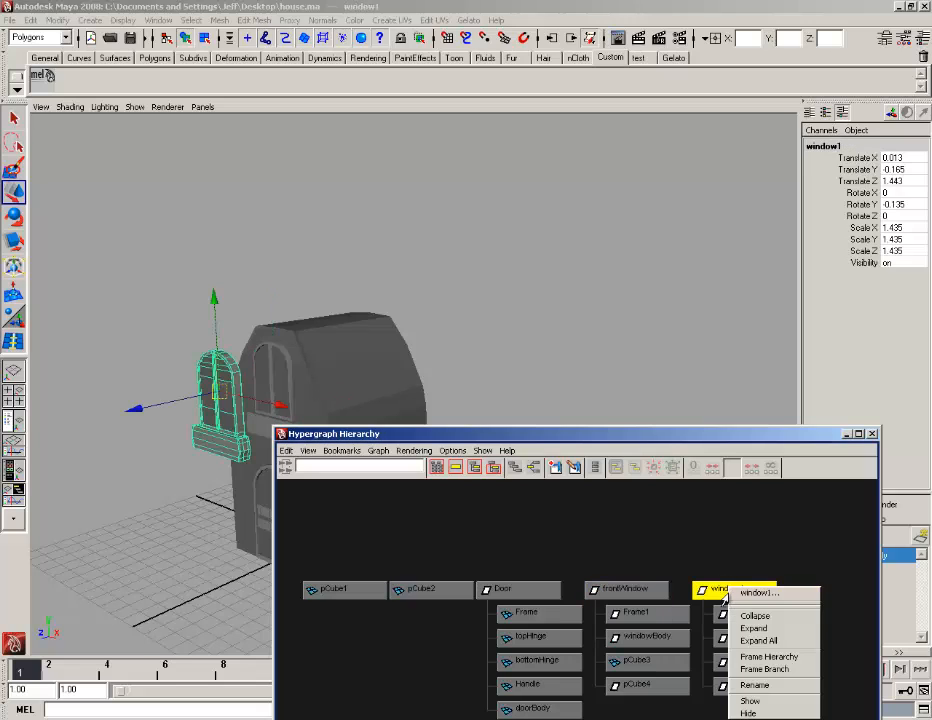
left_click(757, 686)
type("Rear")
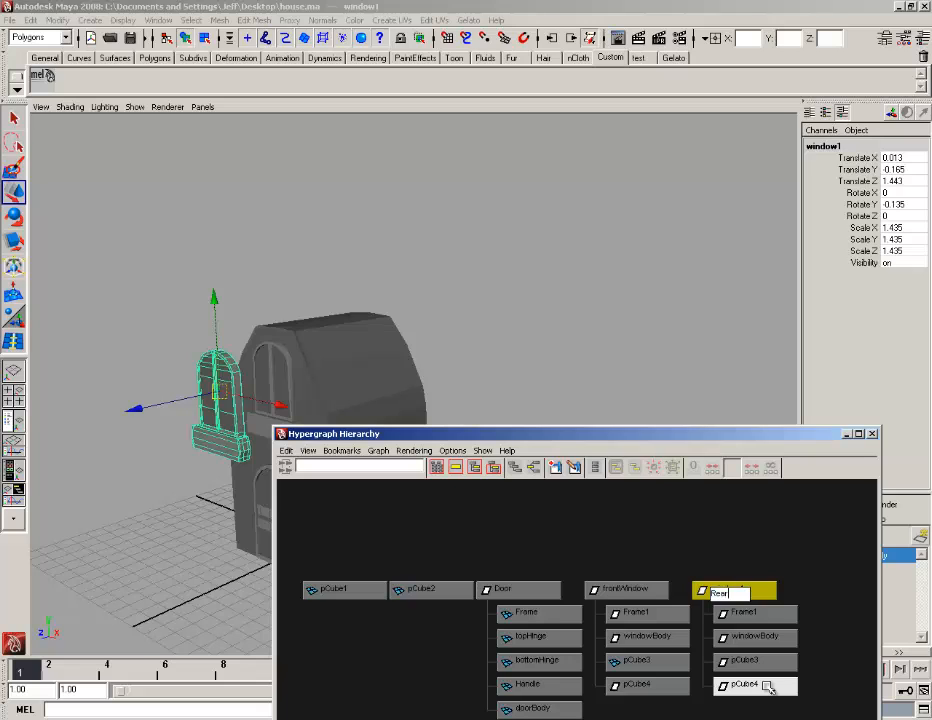
type("Window")
key("Return")
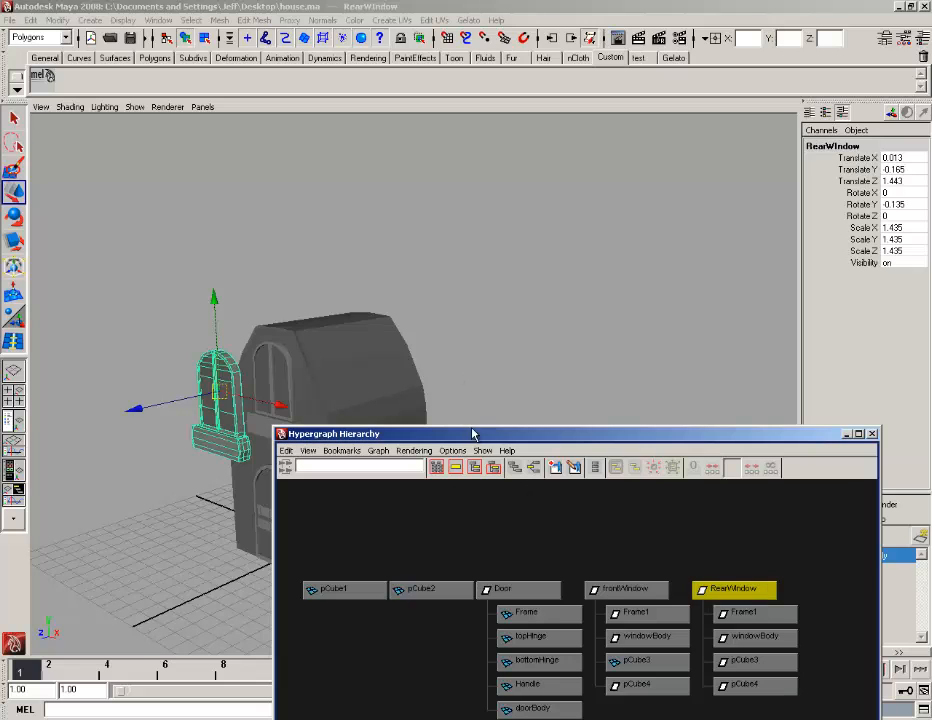
- Rotate the duplicated window group about Y to about 96 degrees so it faces the house's side
left_click_drag(558, 433, 652, 432)
key("e")
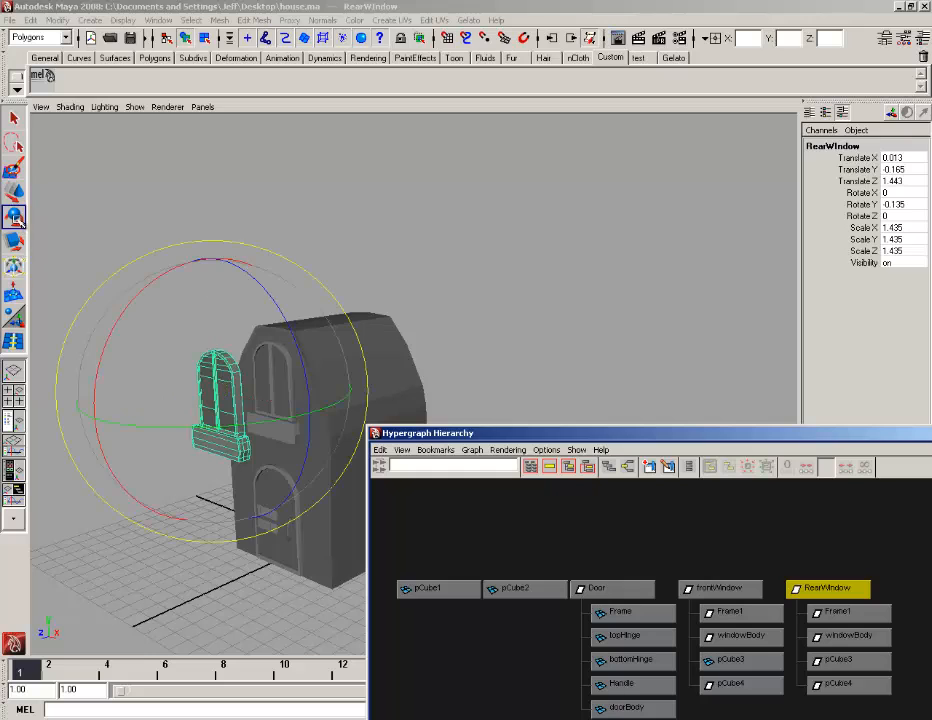
left_click_drag(173, 431, 330, 210)
- Move the rotated window group onto the lower side wall, at about X 3.8, Y -4.8 and Z -6.1
left_click(15, 192)
left_click_drag(306, 160, 305, 307)
left_click_drag(370, 418, 364, 414)
left_click(399, 349)
left_click_drag(399, 349, 308, 345, "alt")
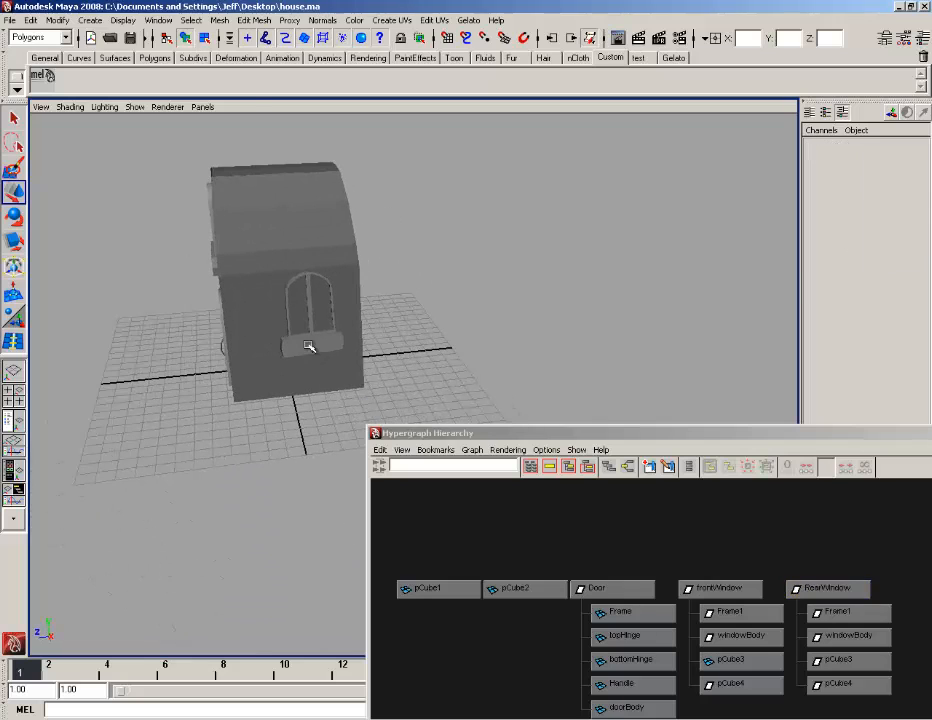
- Select the entire side window group and rotate it slightly about Z to level it on the wall
left_click(310, 360)
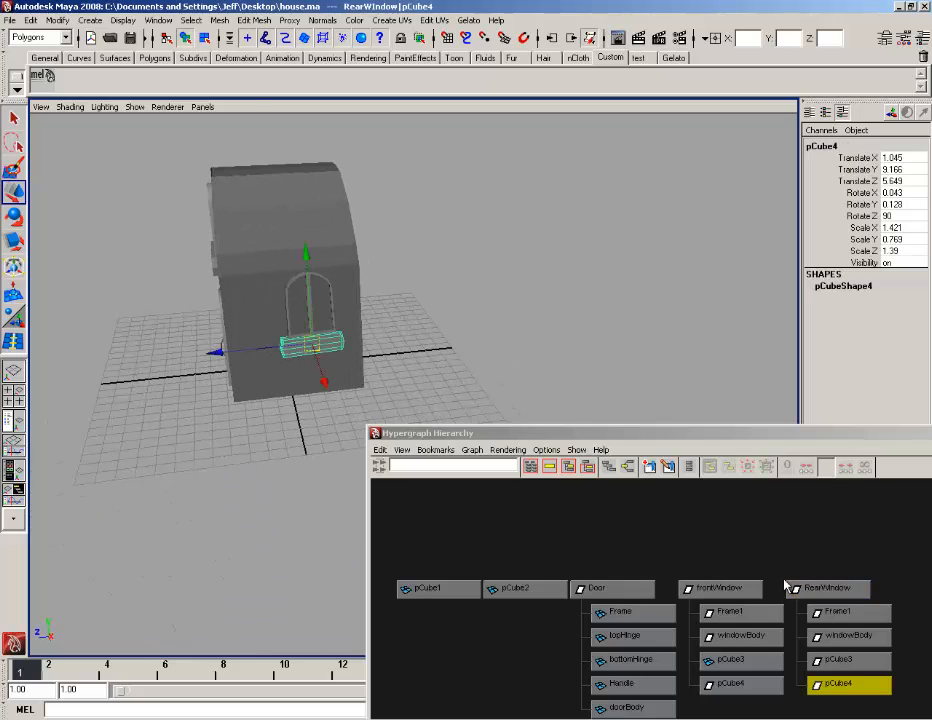
left_click(822, 588)
left_click_drag(247, 305, 331, 376, "alt")
left_click(373, 306)
left_click(331, 376)
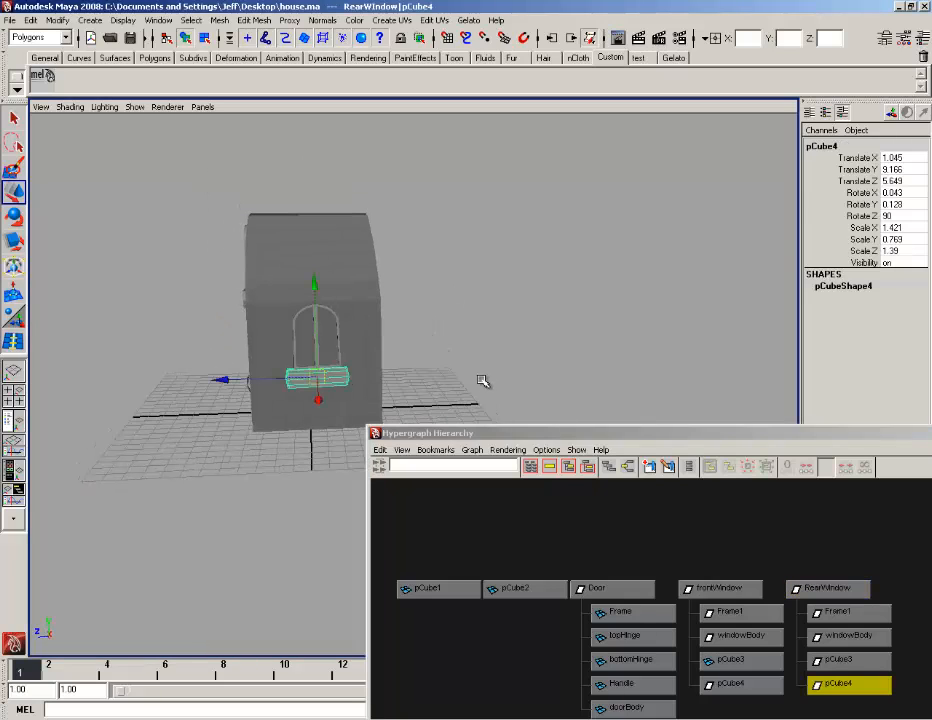
key("Up")
key("e")
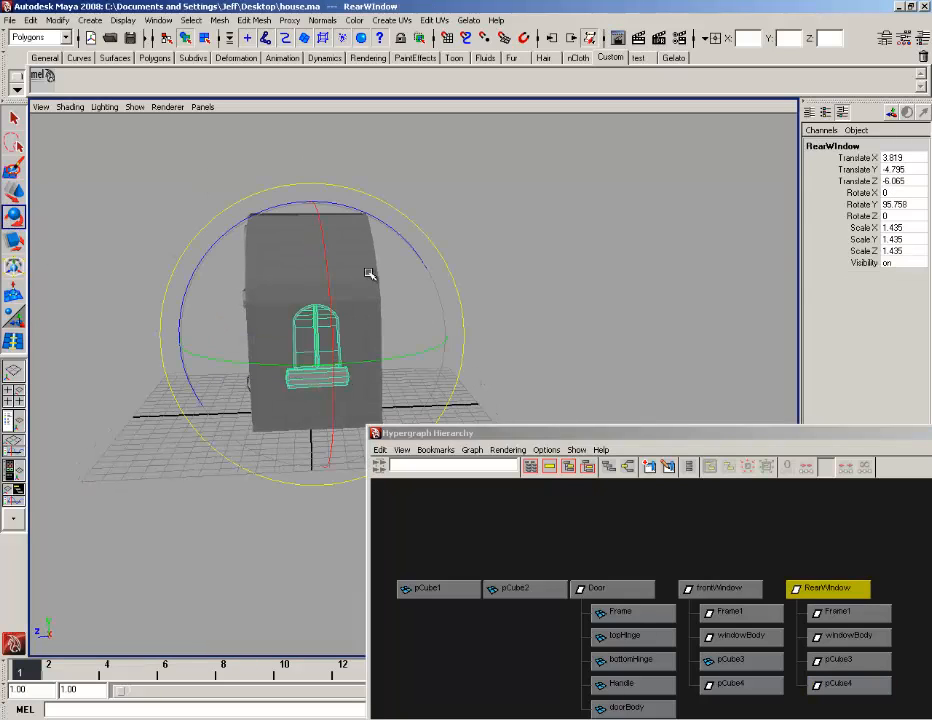
left_click_drag(383, 218, 381, 222)
left_click(449, 250)
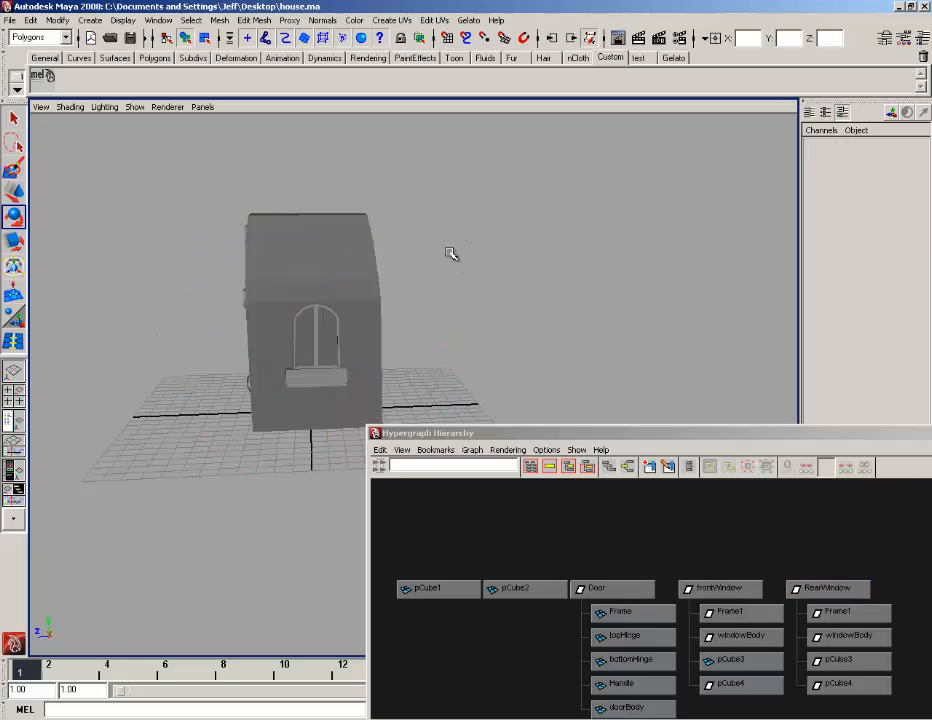
left_click_drag(449, 250, 439, 343, "alt")
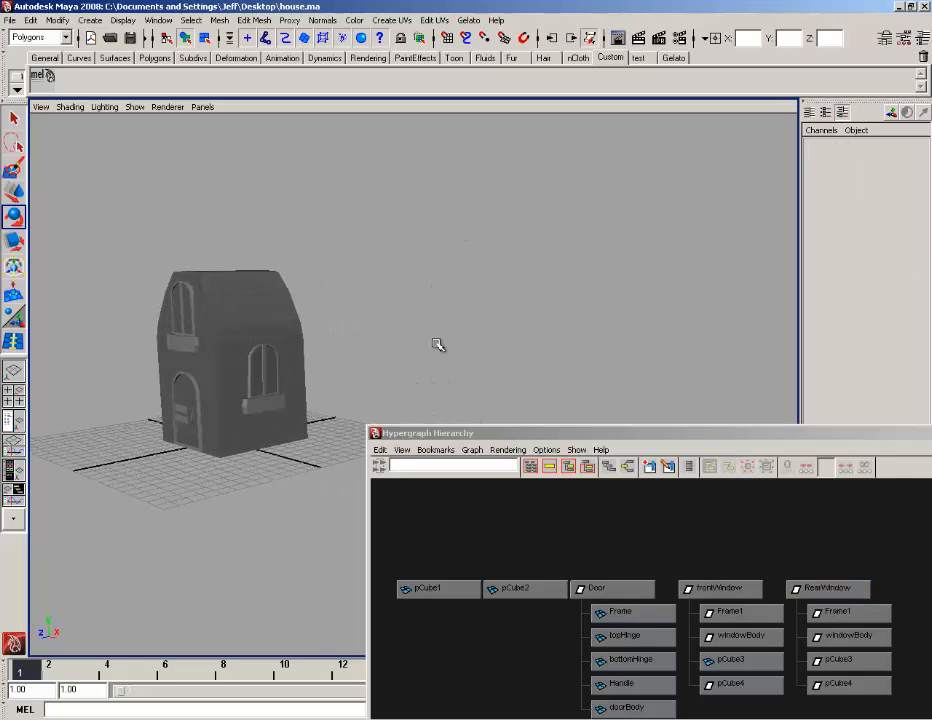